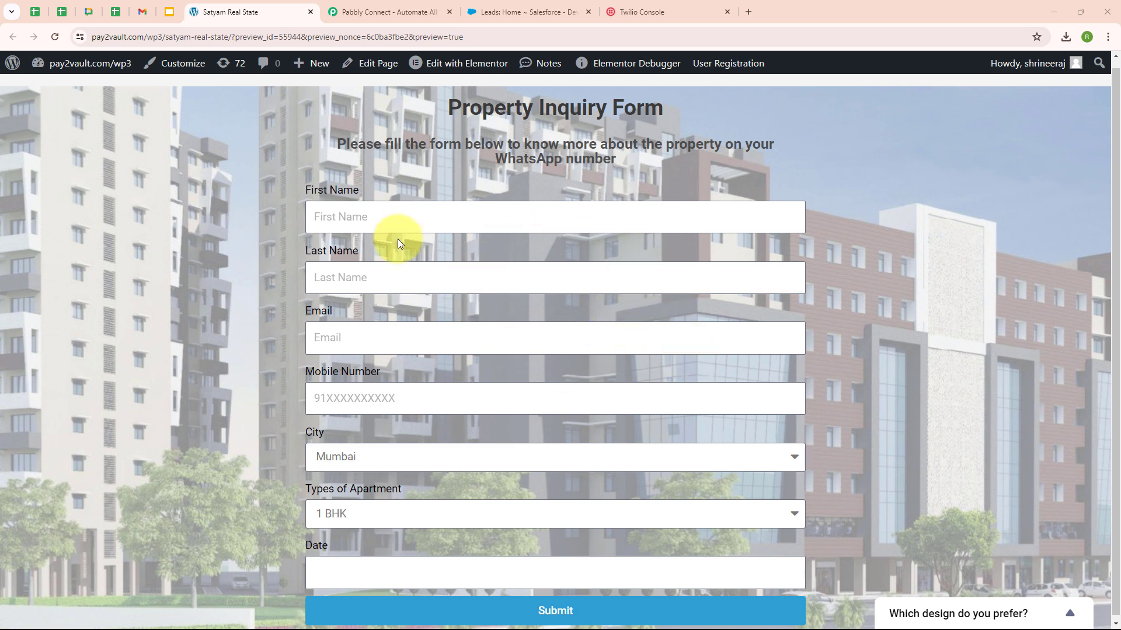
Step: Review the Salesforce leads and the received SMS reminder screenshot, then show the Twilio Console welcome page
{"action": "left_click", "coordinate": [543, 4]}
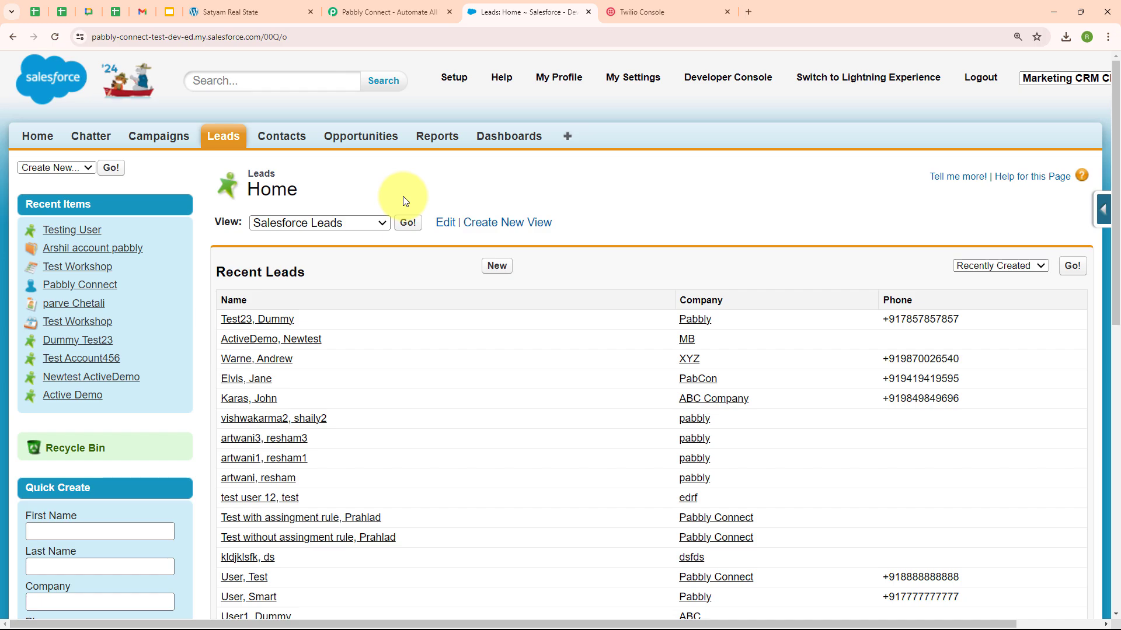
{"action": "key", "text": "alt+Tab"}
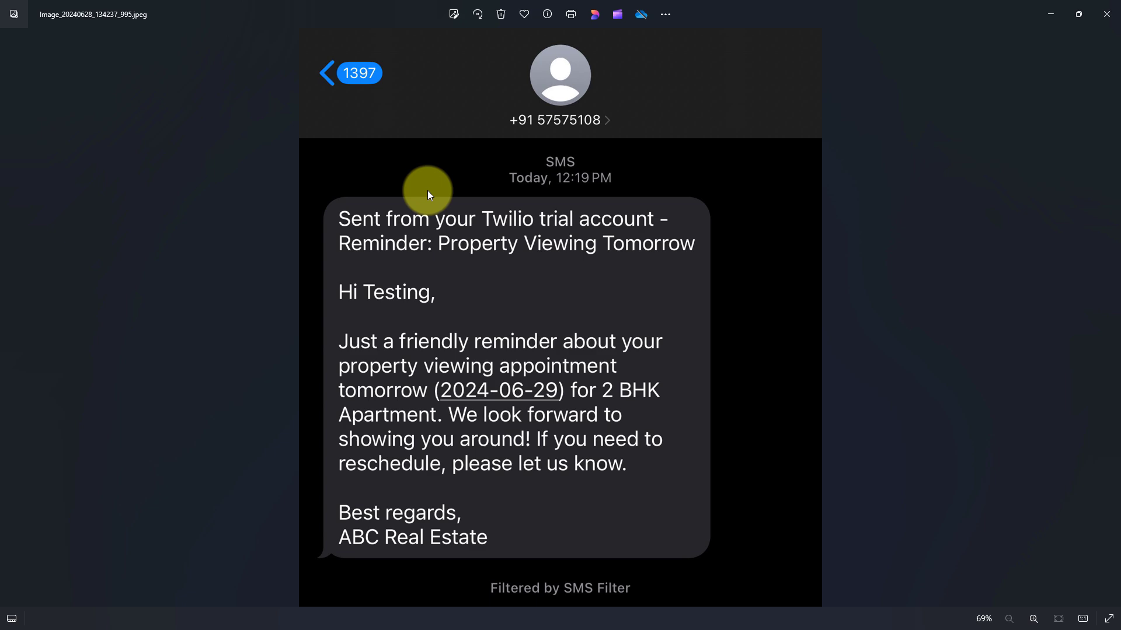
{"action": "left_click", "coordinate": [1048, 11]}
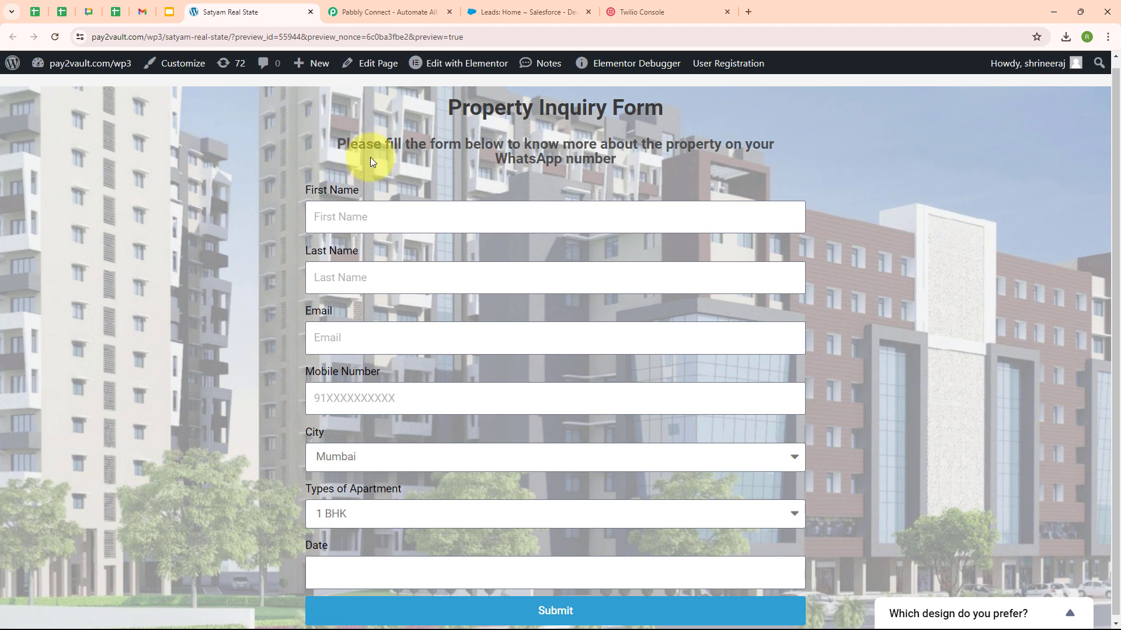
{"action": "left_click", "coordinate": [628, 21]}
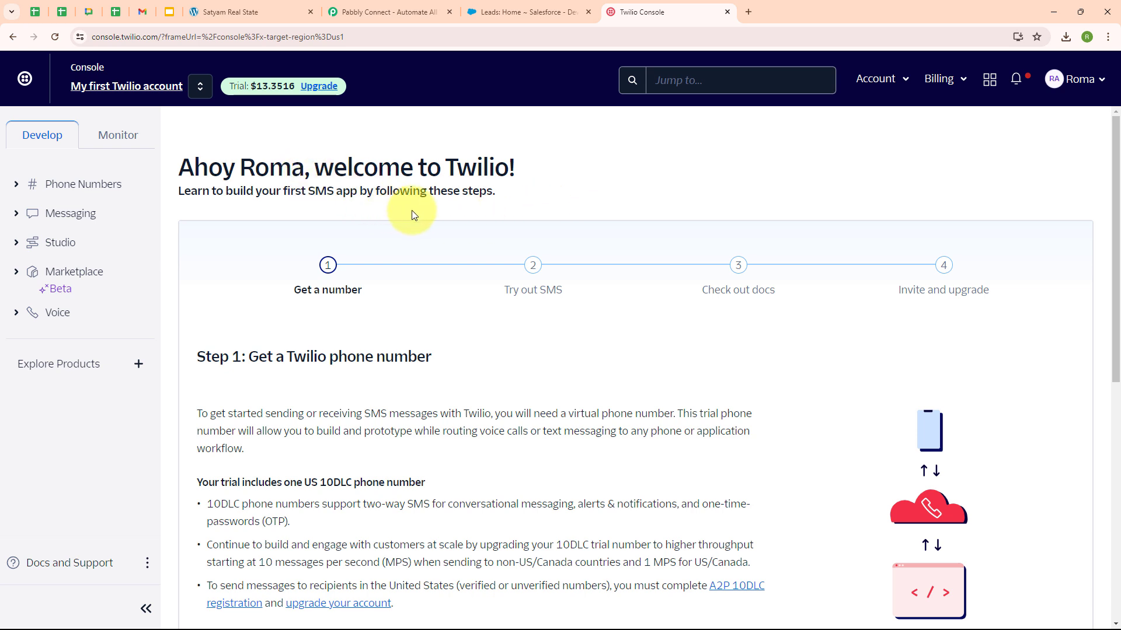
Step: Sign in from the Pabbly Connect website and launch Pabbly Connect from the All Pabbly Apps page
{"action": "left_click", "coordinate": [380, 6]}
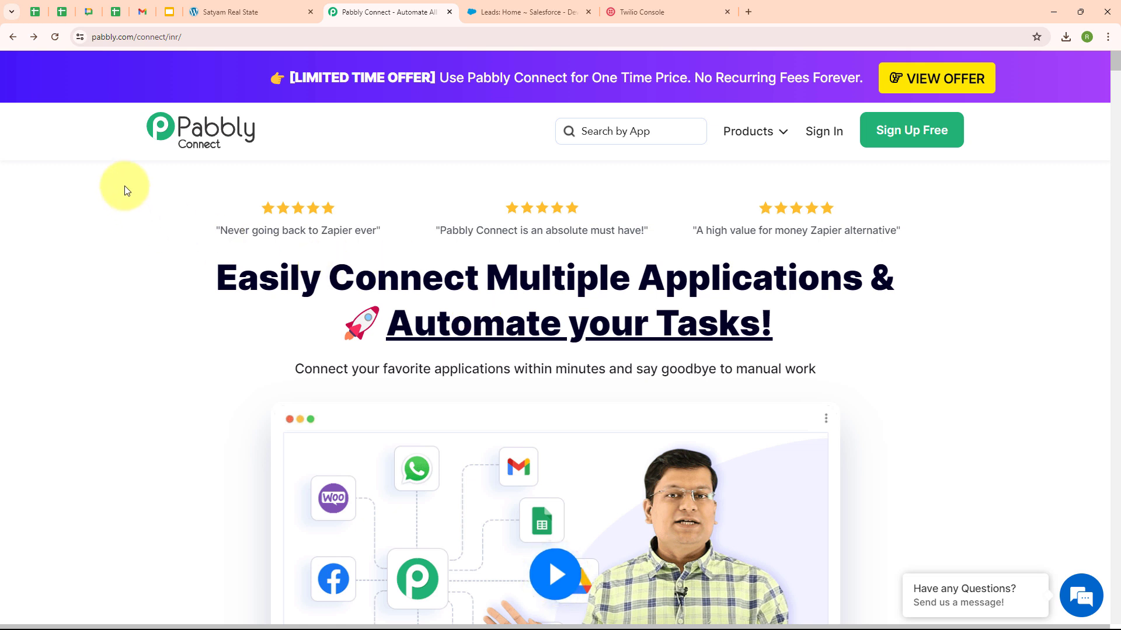
{"action": "left_click", "coordinate": [92, 38]}
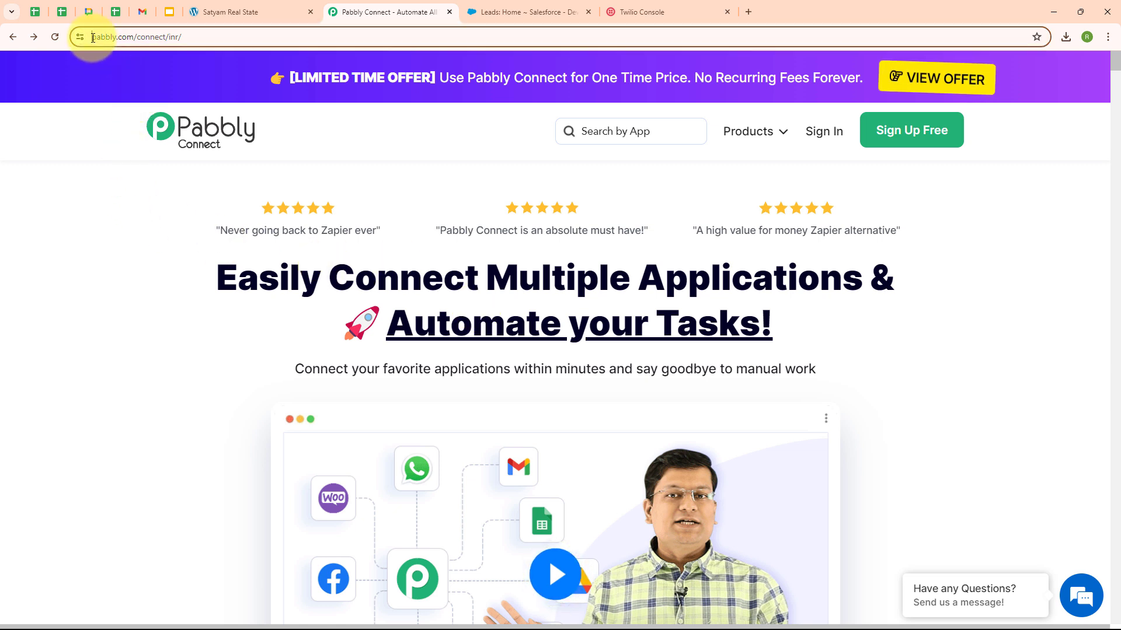
{"action": "left_click", "coordinate": [122, 193]}
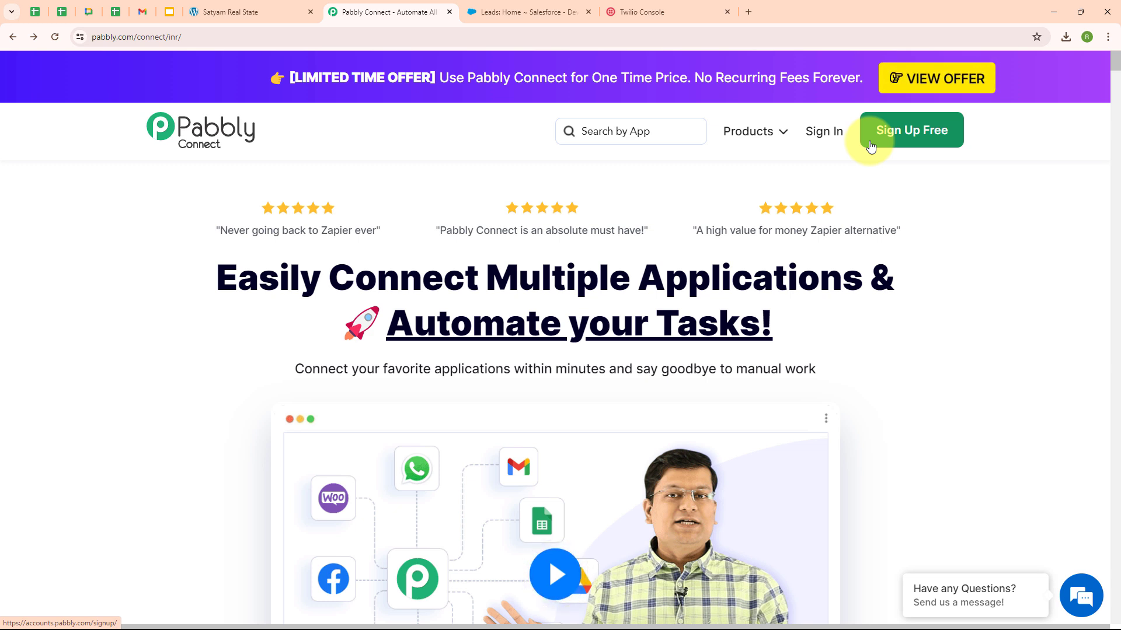
{"action": "left_click", "coordinate": [831, 133]}
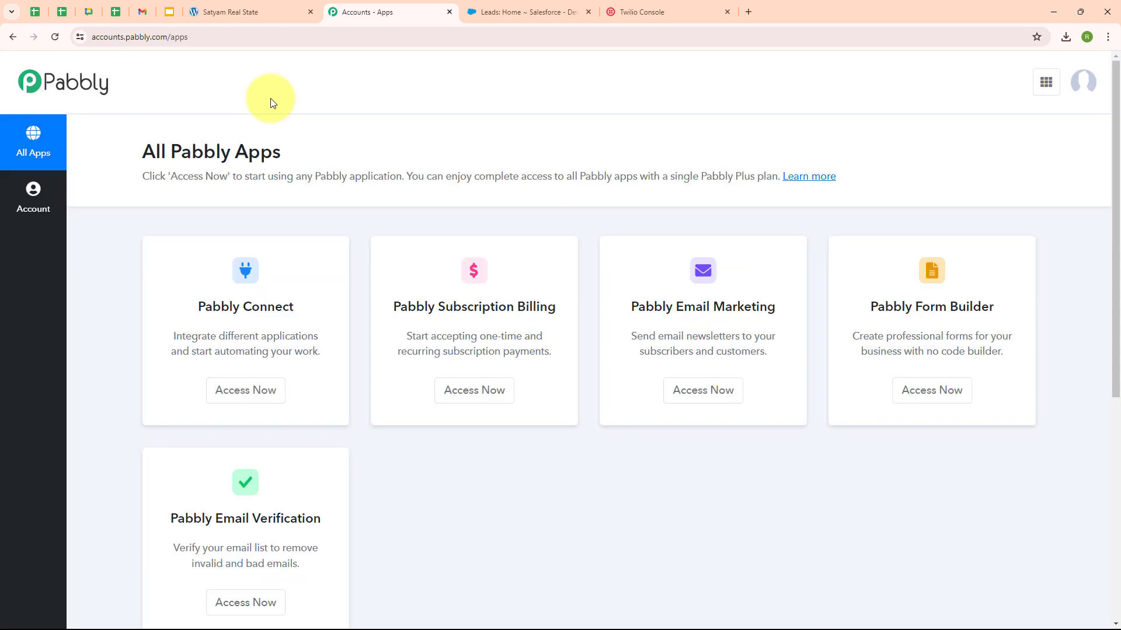
{"action": "left_click_drag", "start_coordinate": [143, 153], "coordinate": [352, 161]}
{"action": "left_click", "coordinate": [391, 154]}
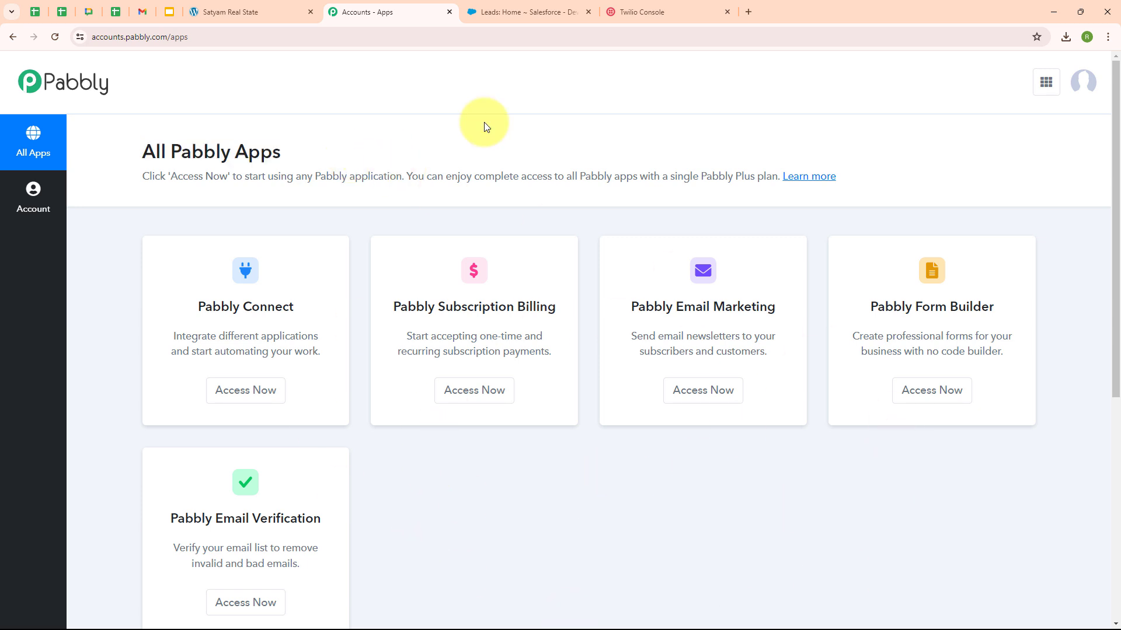
{"action": "left_click", "coordinate": [249, 391]}
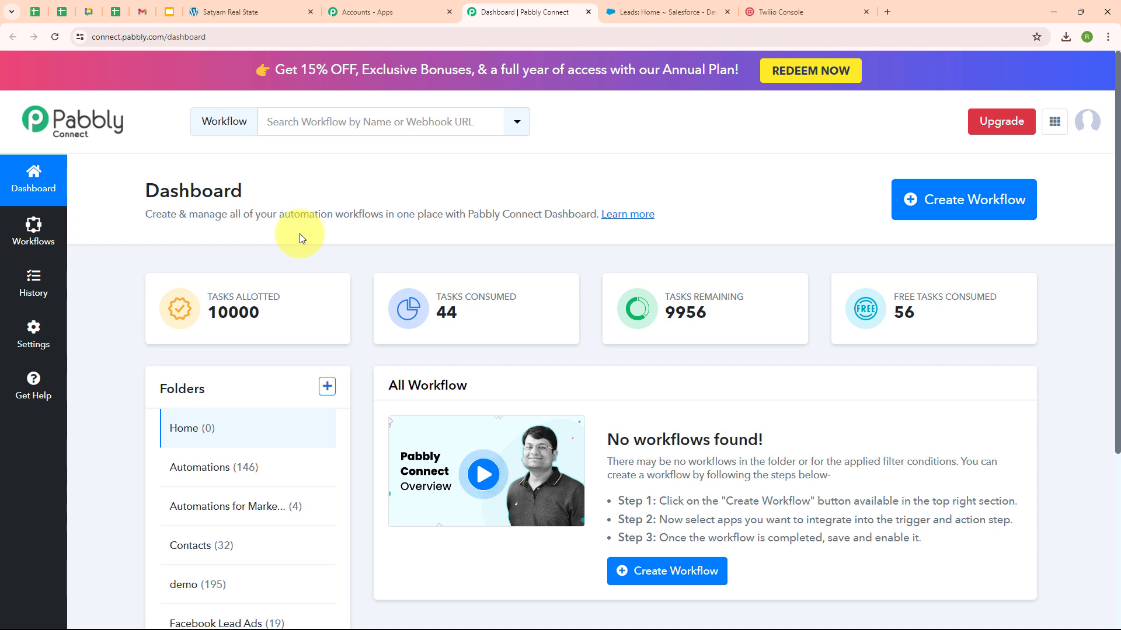
Step: Create the workflow 'Set-Up Automated SMS Reminders for Salesforce Leads' in the Automations folder
{"action": "left_click", "coordinate": [970, 220]}
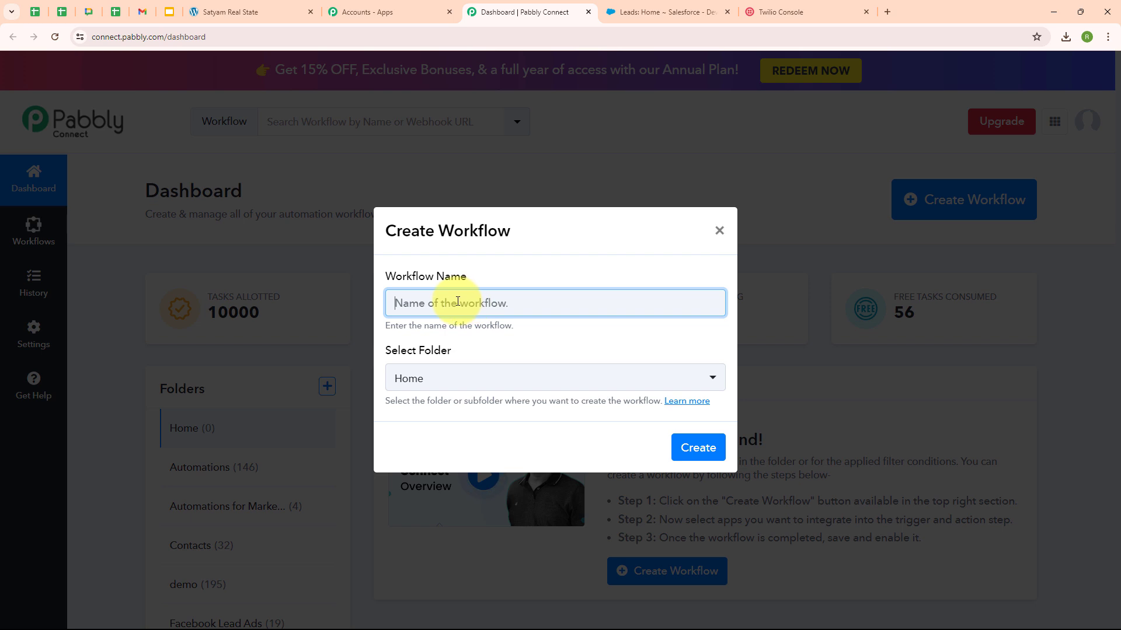
{"action": "type", "text": "Set-Up Automated SMS Reminders for Salesforce Leads"}
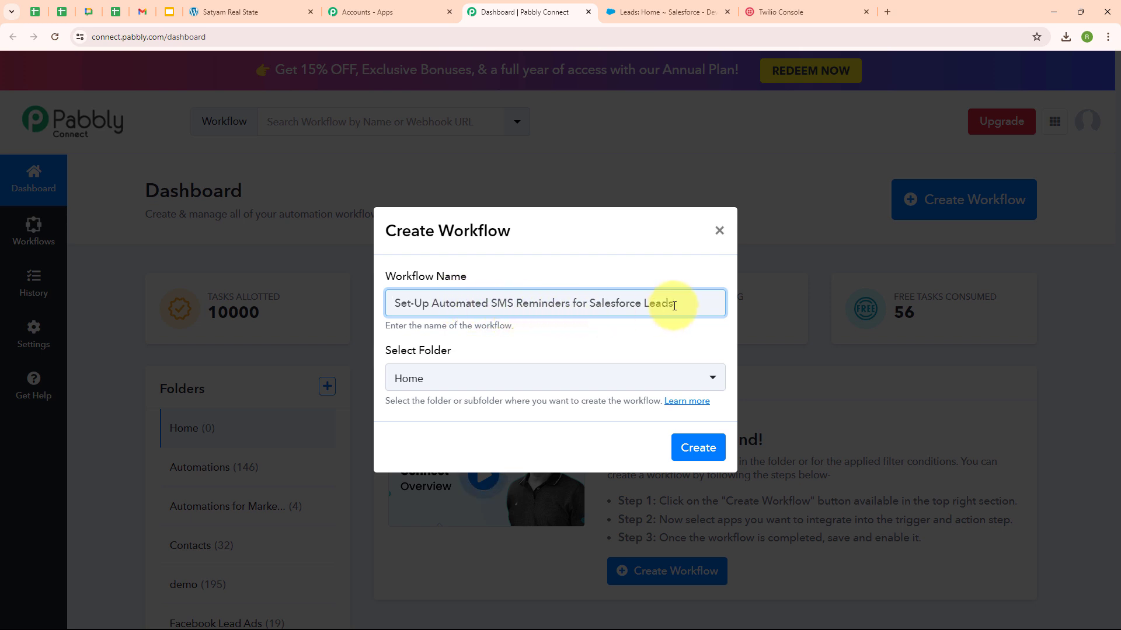
{"action": "left_click", "coordinate": [464, 384]}
{"action": "left_click", "coordinate": [476, 174]}
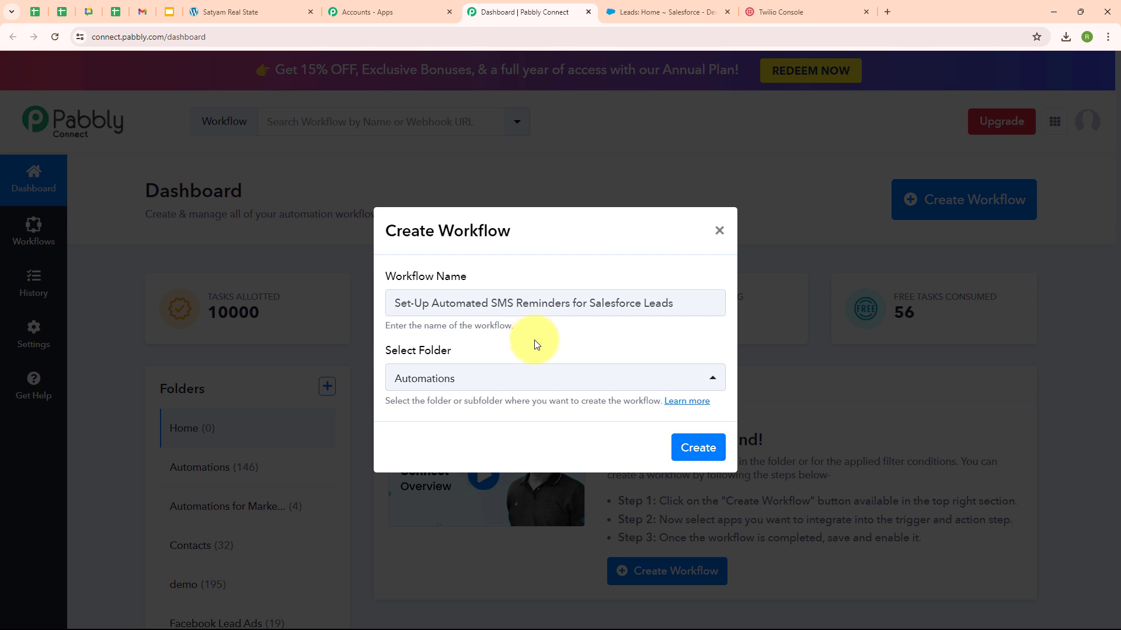
{"action": "left_click", "coordinate": [687, 401]}
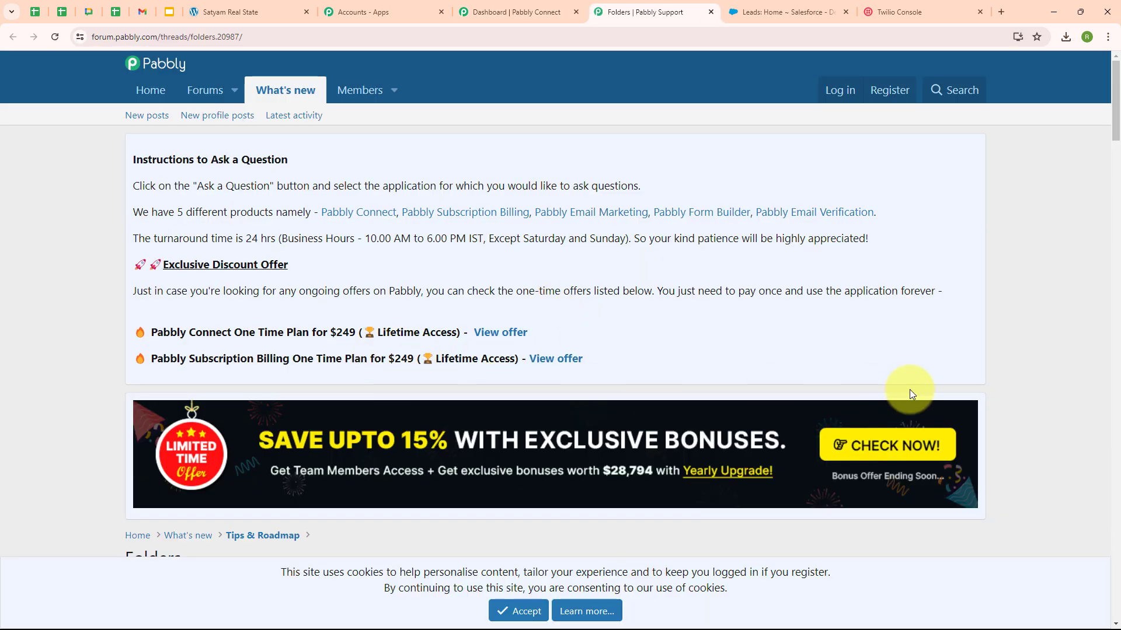
{"action": "scroll", "coordinate": [911, 394], "scroll_direction": "down", "scroll_amount": 8}
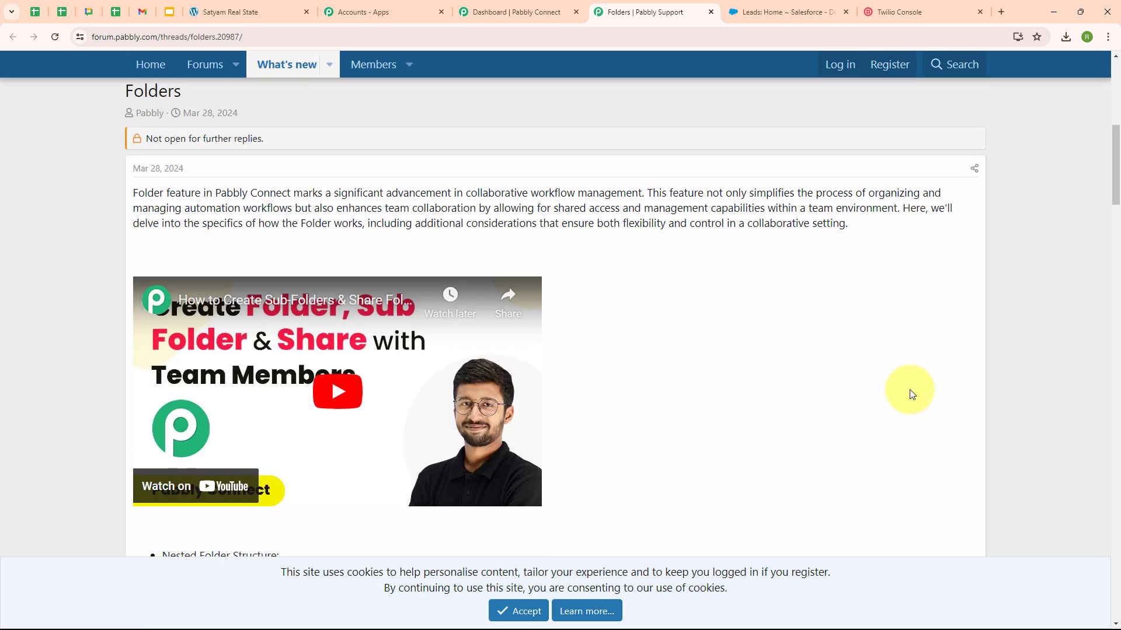
{"action": "scroll", "coordinate": [911, 394], "scroll_direction": "down", "scroll_amount": 1}
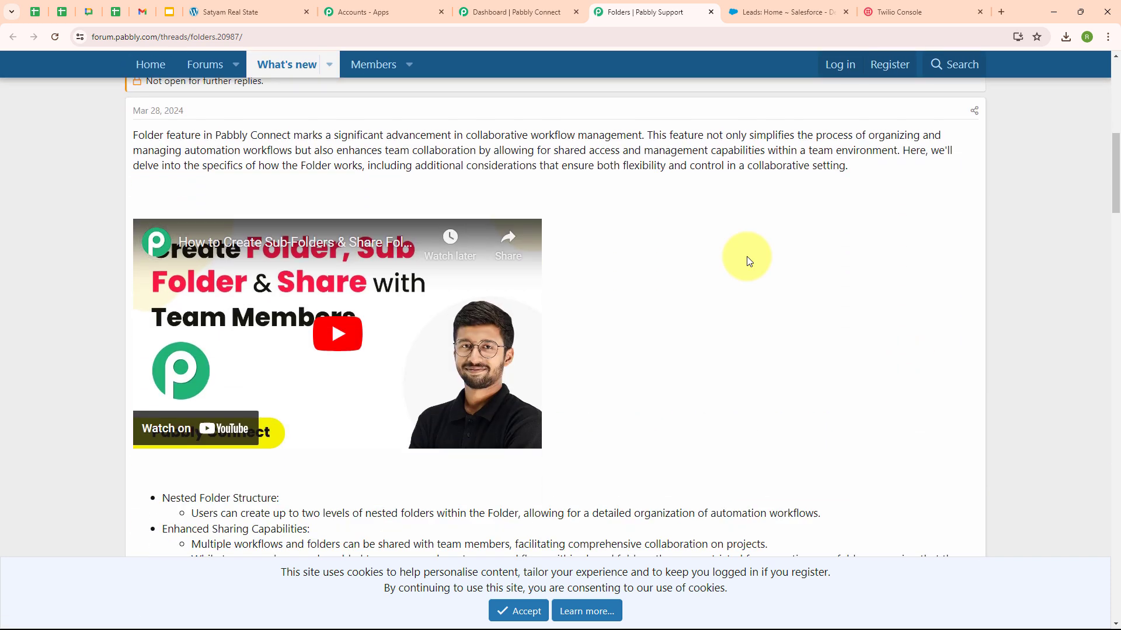
{"action": "left_click", "coordinate": [523, 7]}
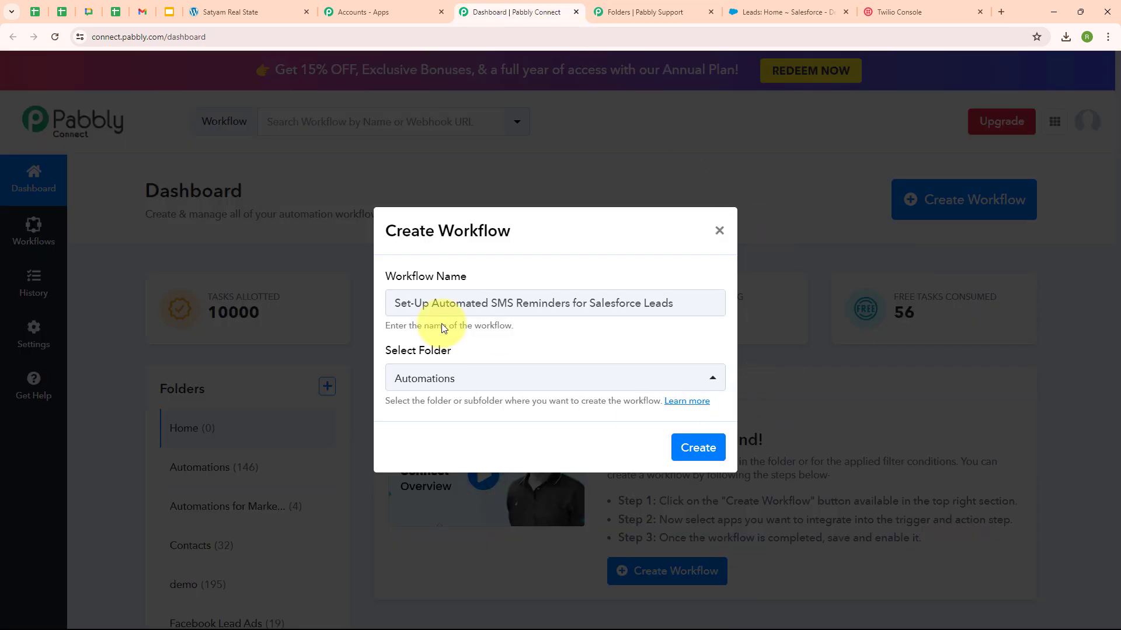
{"action": "left_click", "coordinate": [694, 460]}
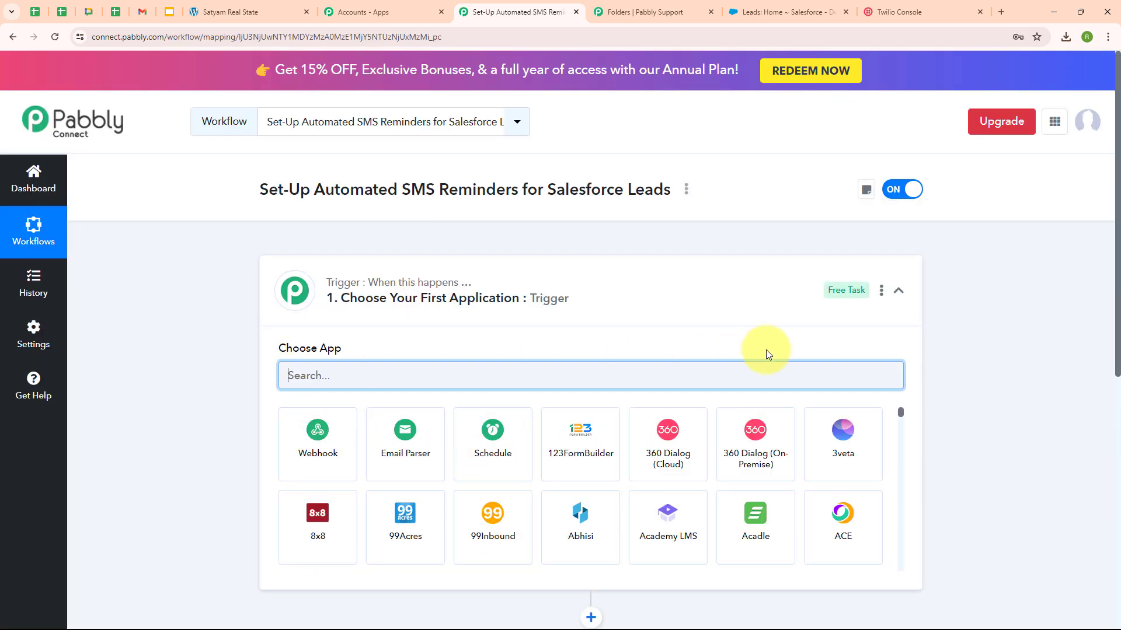
Step: Set the trigger app to Webhook by Pabbly with the Catch Webhook (Preferred) event
{"action": "left_click", "coordinate": [900, 293]}
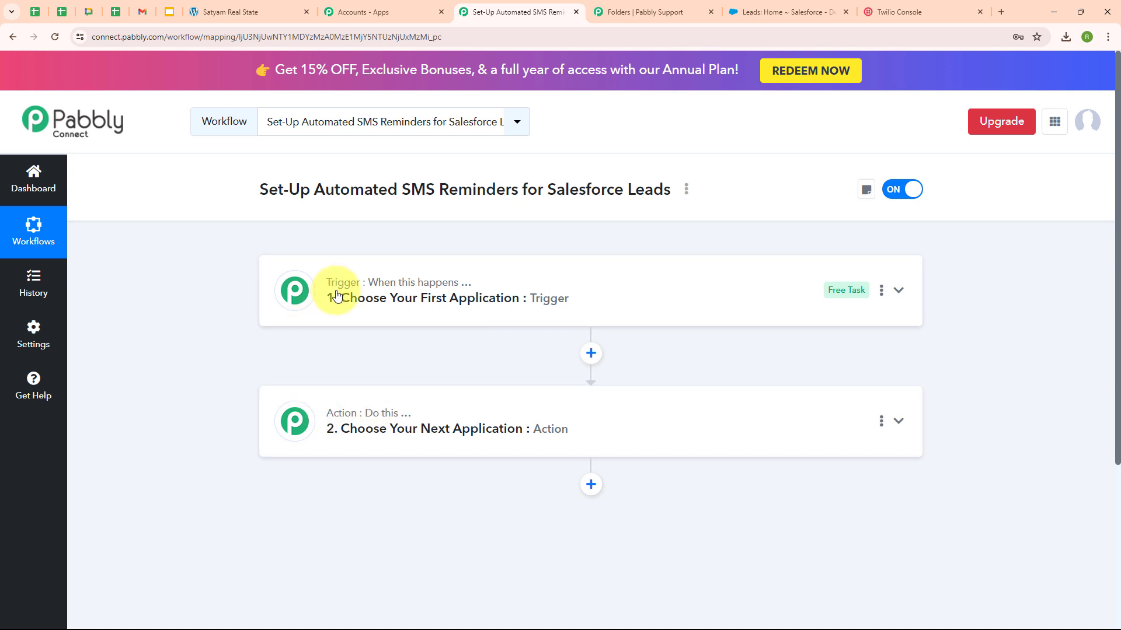
{"action": "mouse_move", "coordinate": [349, 288]}
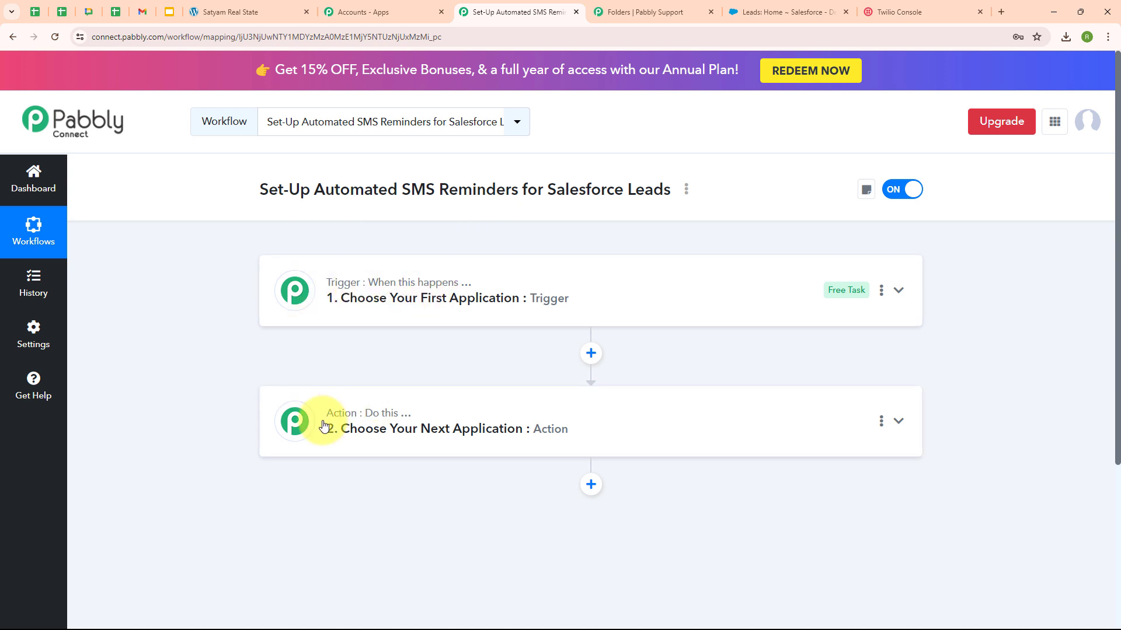
{"action": "mouse_move", "coordinate": [392, 422]}
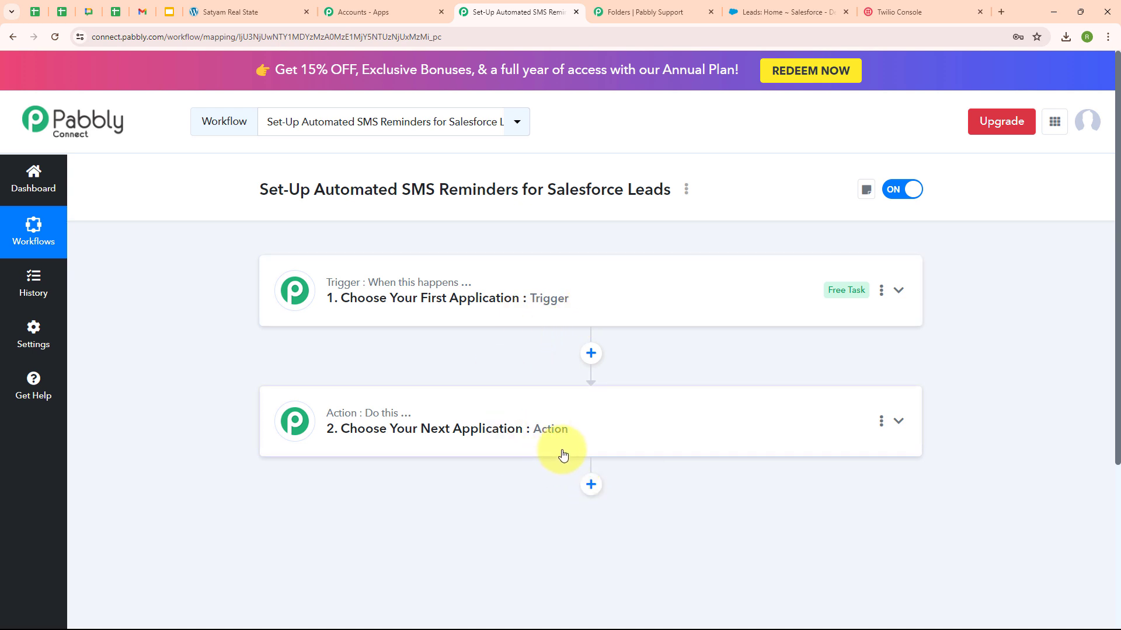
{"action": "left_click", "coordinate": [897, 292]}
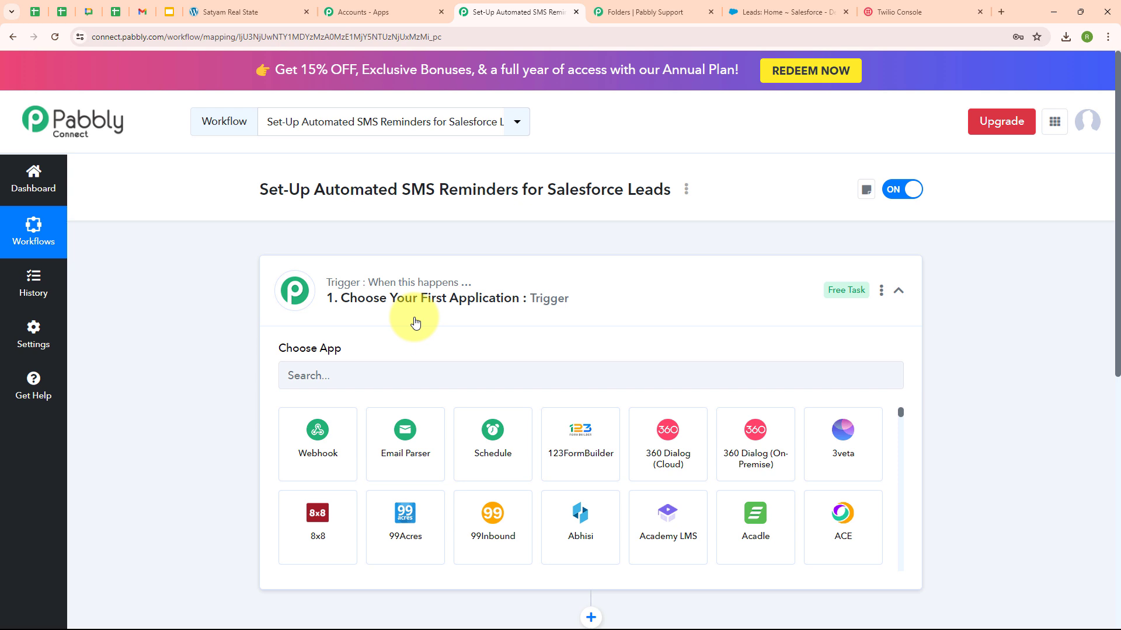
{"action": "left_click", "coordinate": [318, 471]}
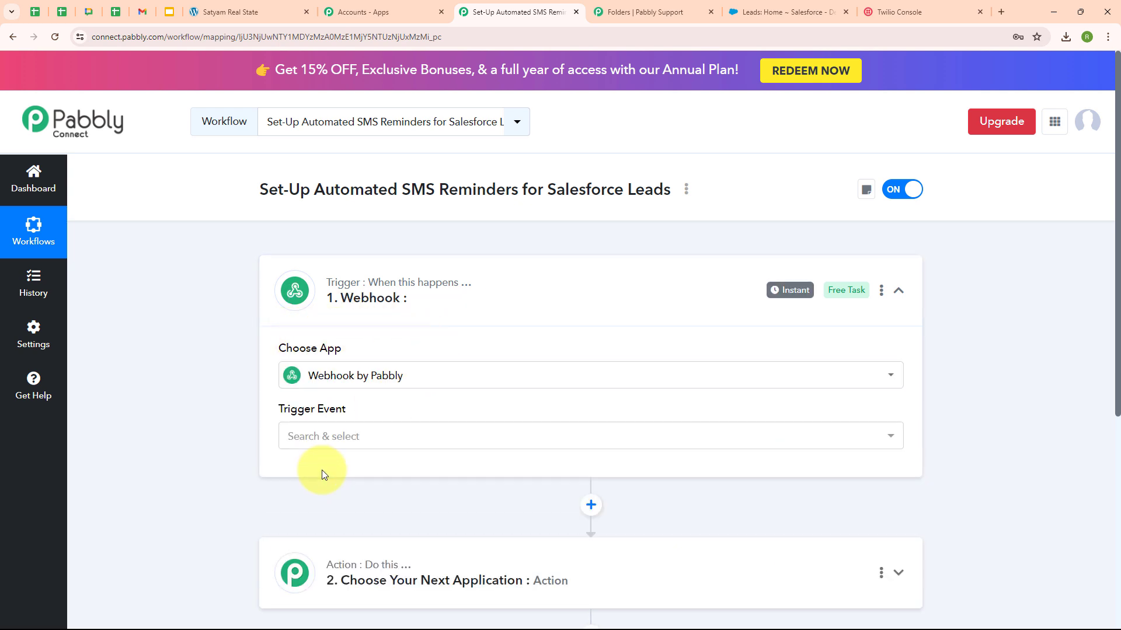
{"action": "left_click", "coordinate": [389, 435]}
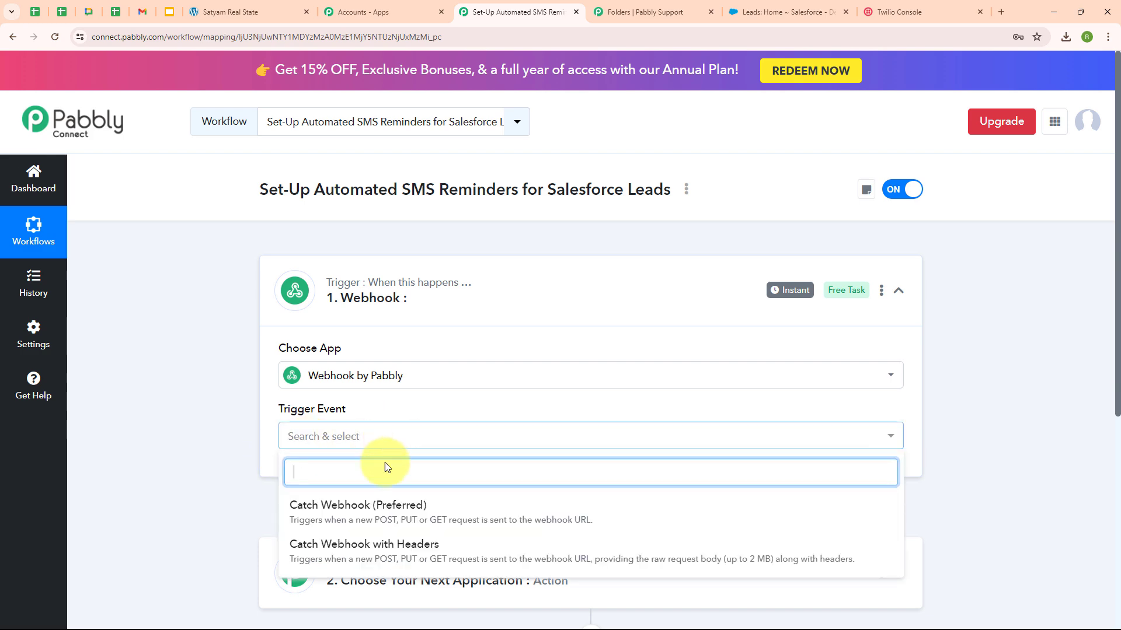
{"action": "left_click", "coordinate": [395, 509]}
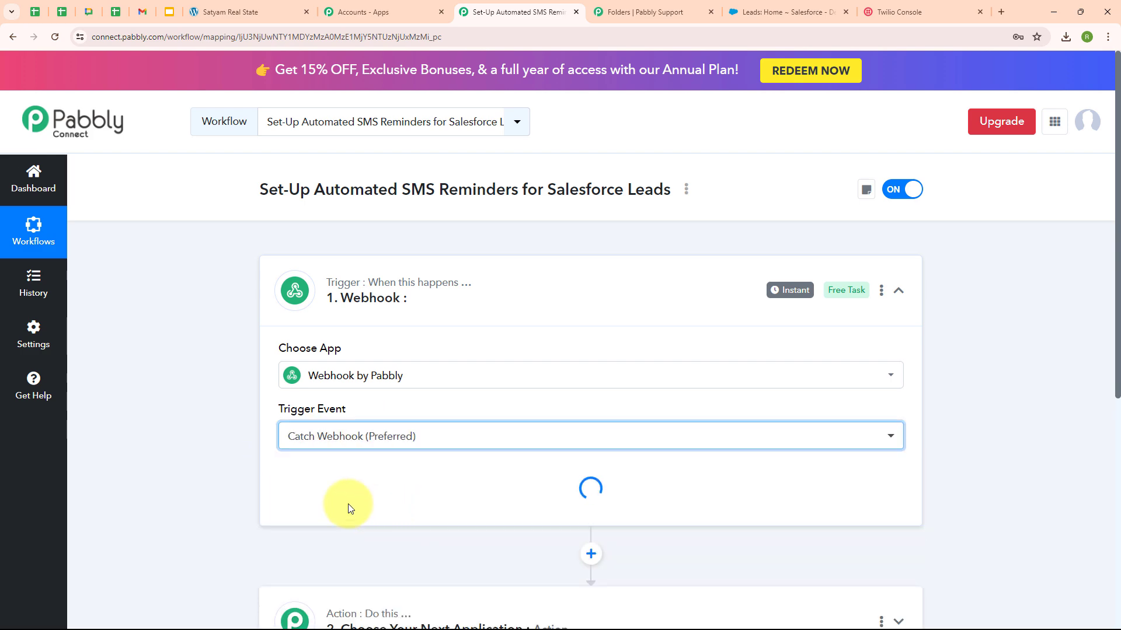
{"action": "scroll", "coordinate": [872, 447], "scroll_direction": "down", "scroll_amount": 2}
{"action": "scroll", "coordinate": [872, 447], "scroll_direction": "down", "scroll_amount": 1}
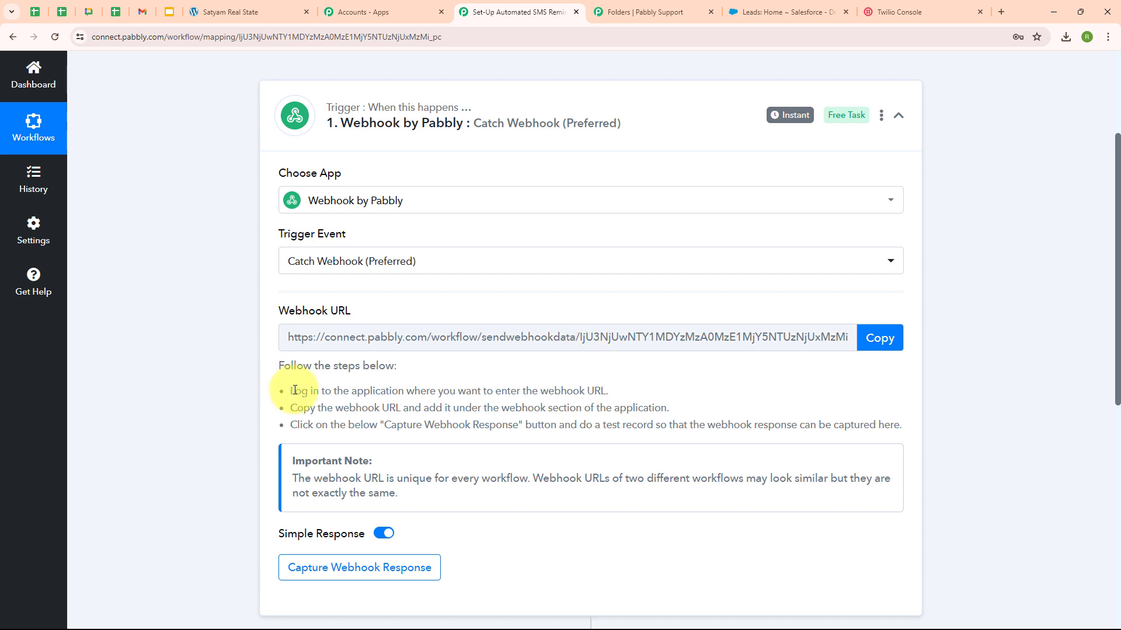
Step: Copy the Pabbly webhook URL and return to the Property Inquiry Form page
{"action": "left_click_drag", "start_coordinate": [295, 391], "coordinate": [797, 425]}
{"action": "left_click", "coordinate": [420, 393]}
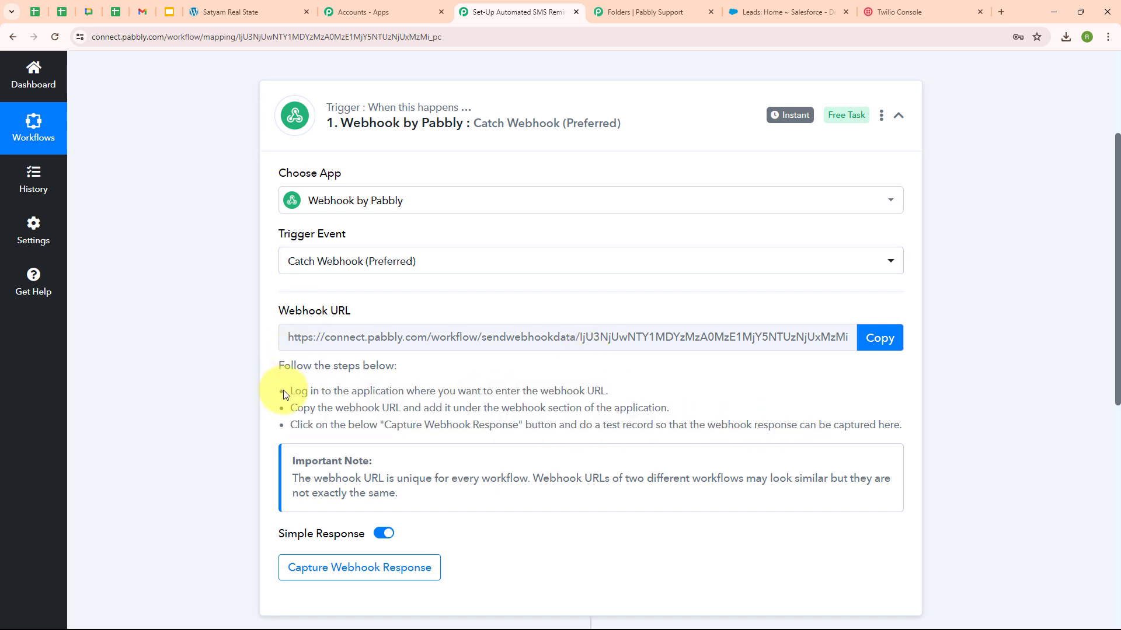
{"action": "left_click", "coordinate": [223, 7]}
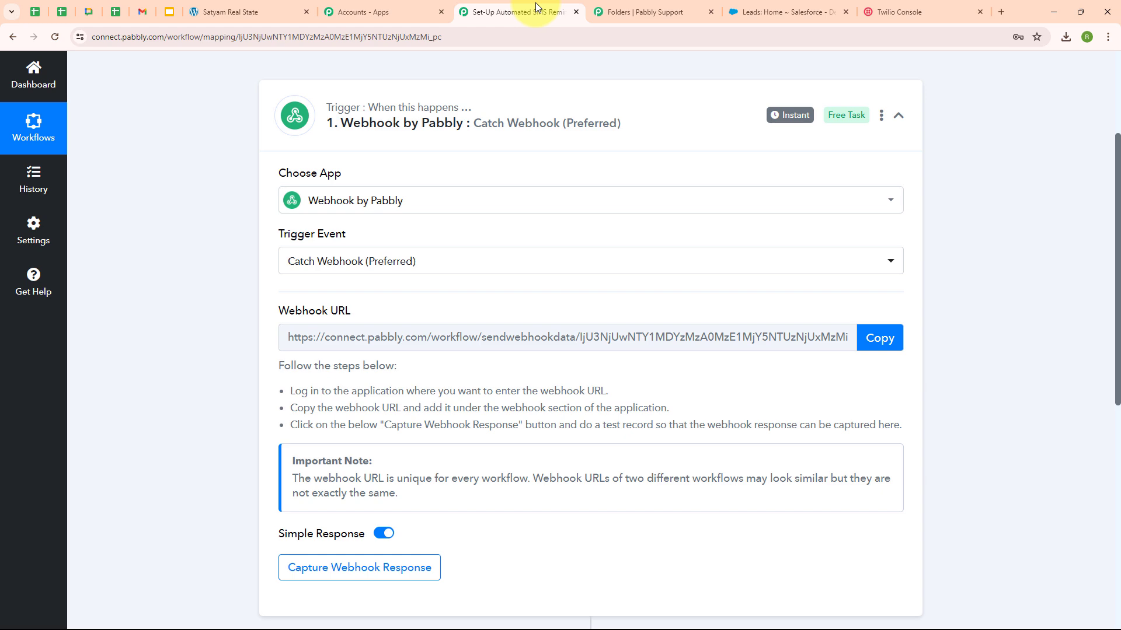
{"action": "left_click", "coordinate": [891, 352]}
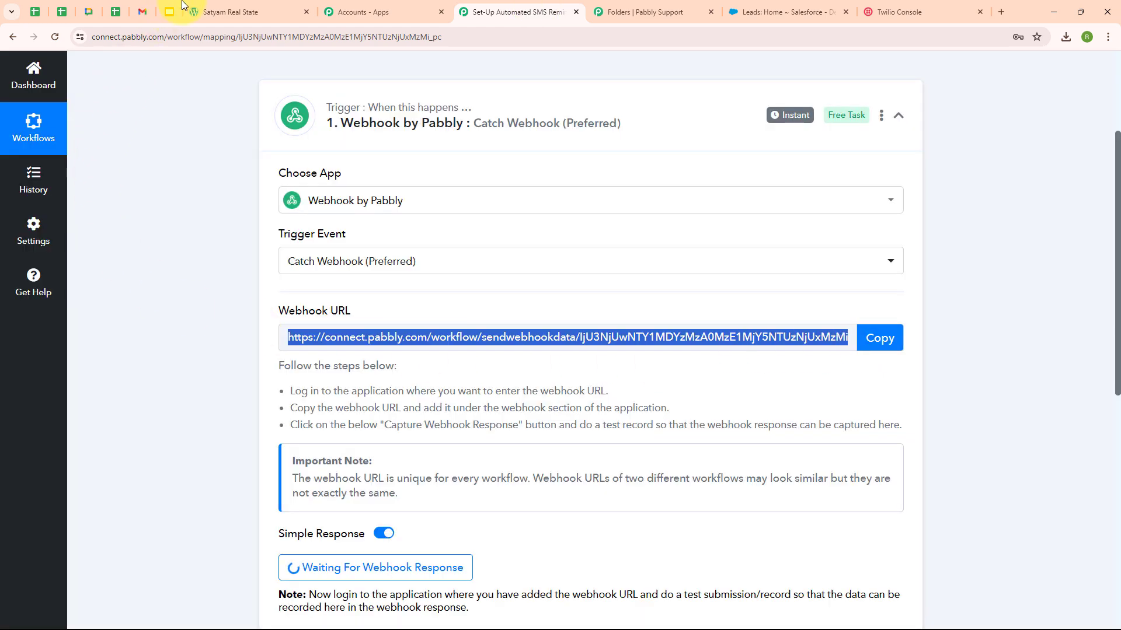
{"action": "left_click", "coordinate": [198, 9]}
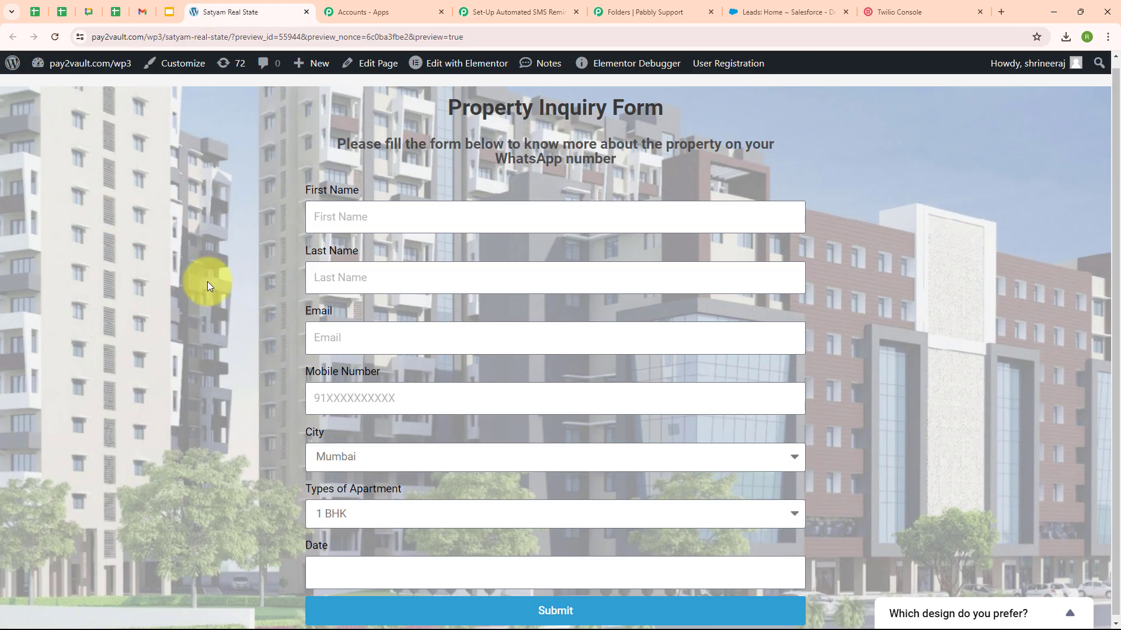
Step: In Elementor, add a Webhook action to the inquiry form's Actions After Submit
{"action": "left_click", "coordinate": [452, 65]}
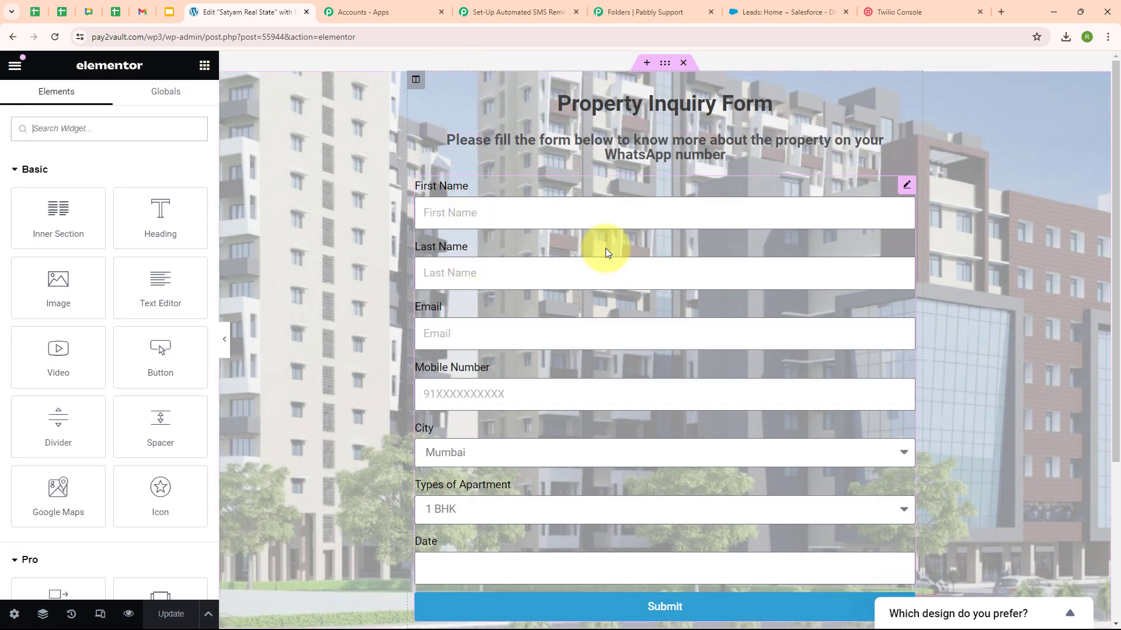
{"action": "left_click", "coordinate": [605, 247]}
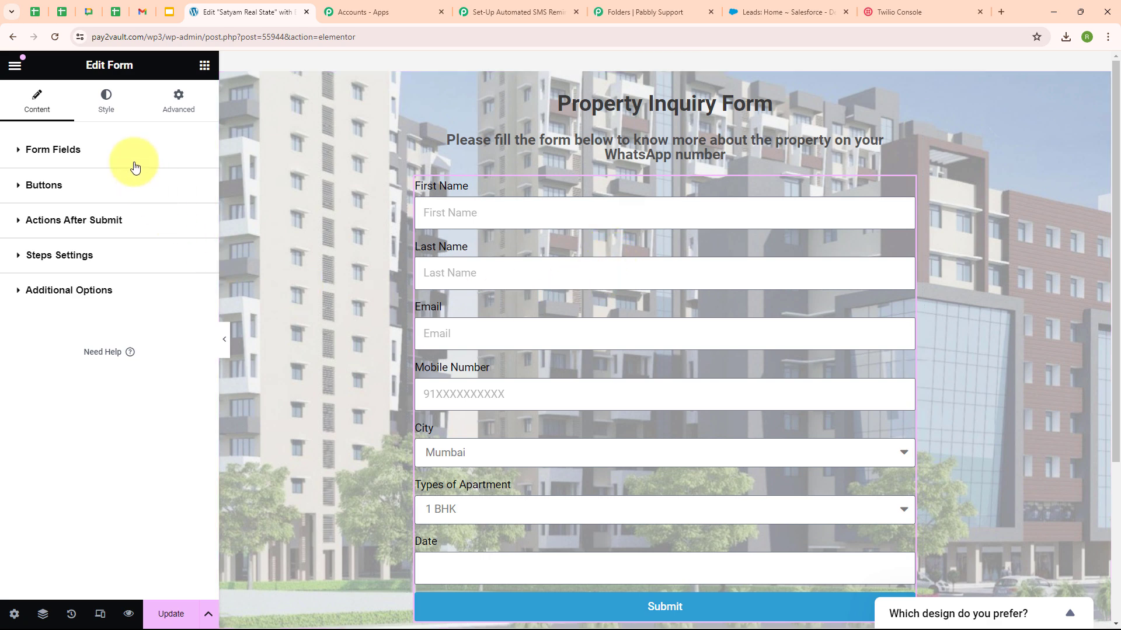
{"action": "left_click", "coordinate": [69, 226]}
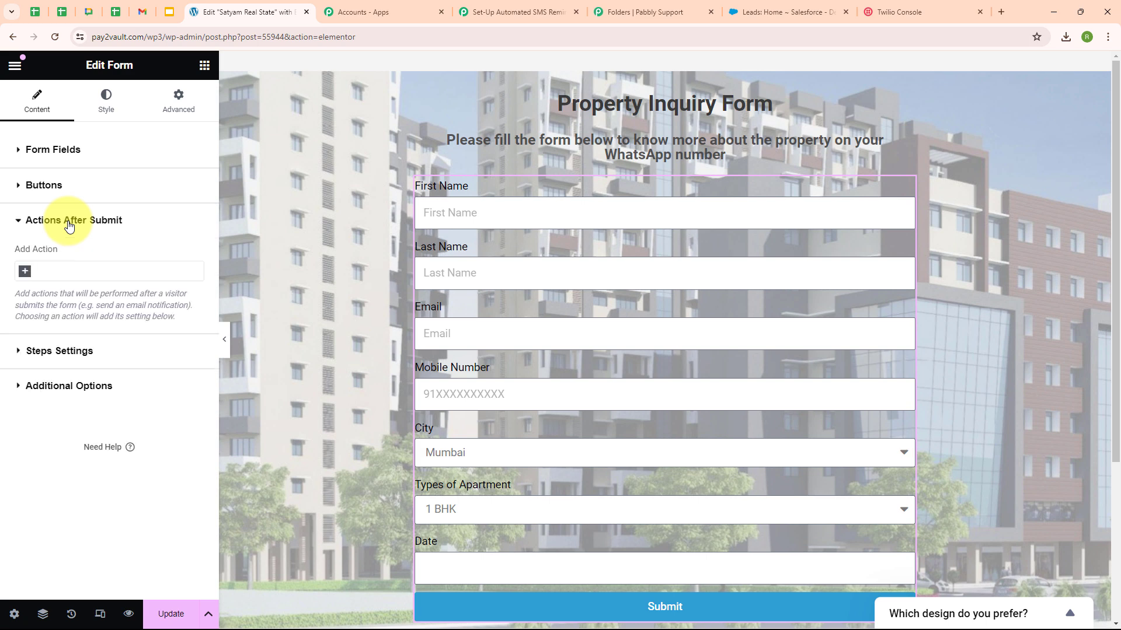
{"action": "left_click", "coordinate": [26, 273]}
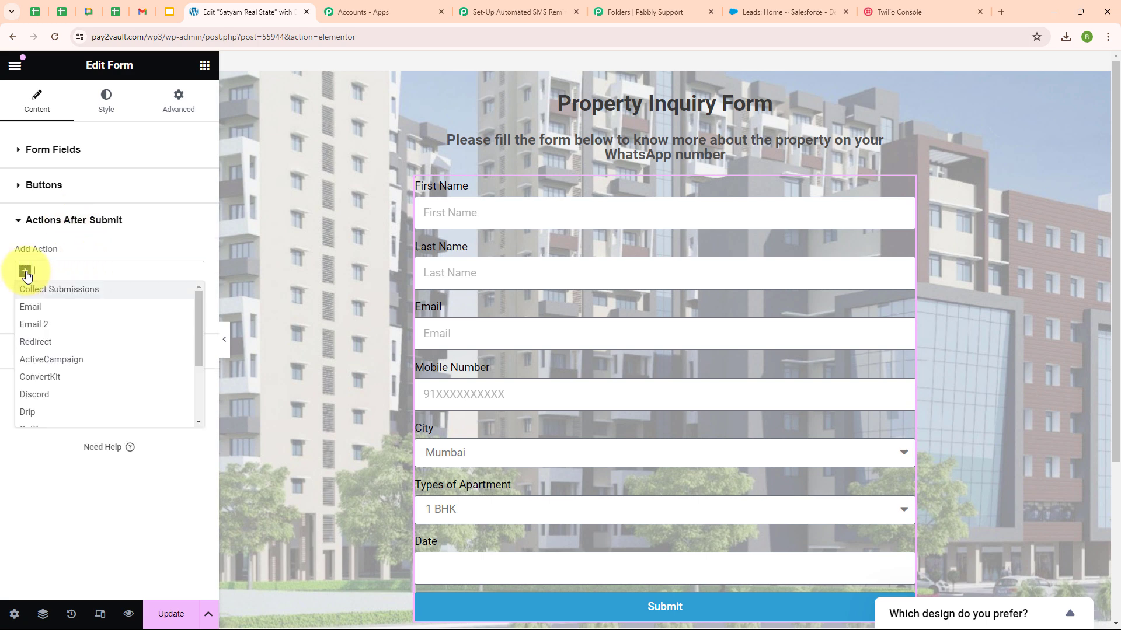
{"action": "type", "text": "webh"}
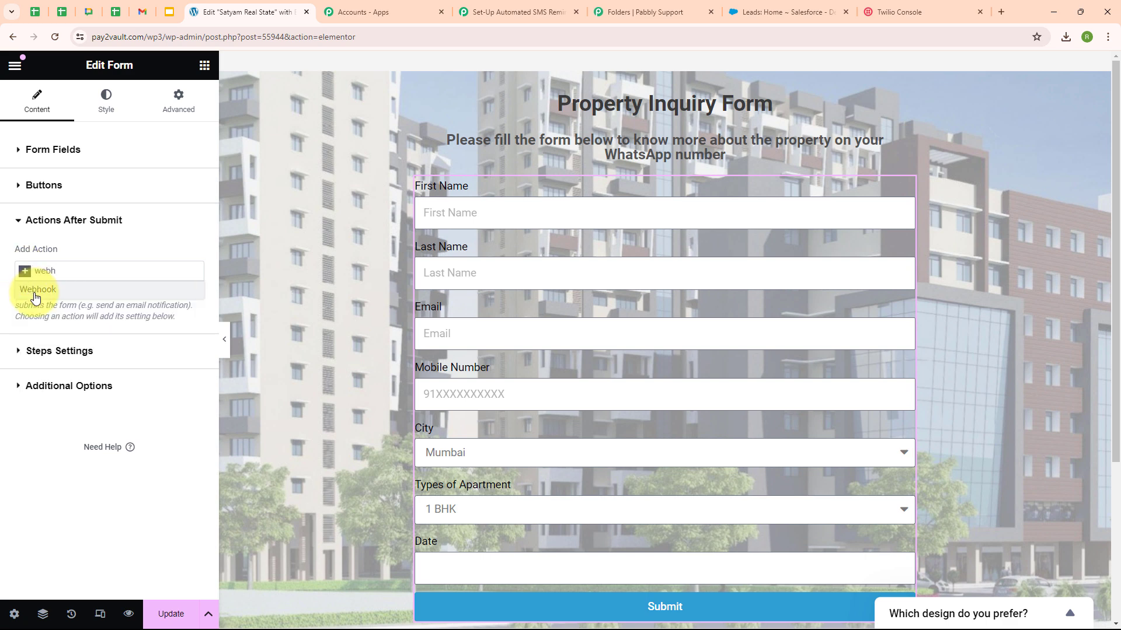
{"action": "left_click", "coordinate": [35, 293]}
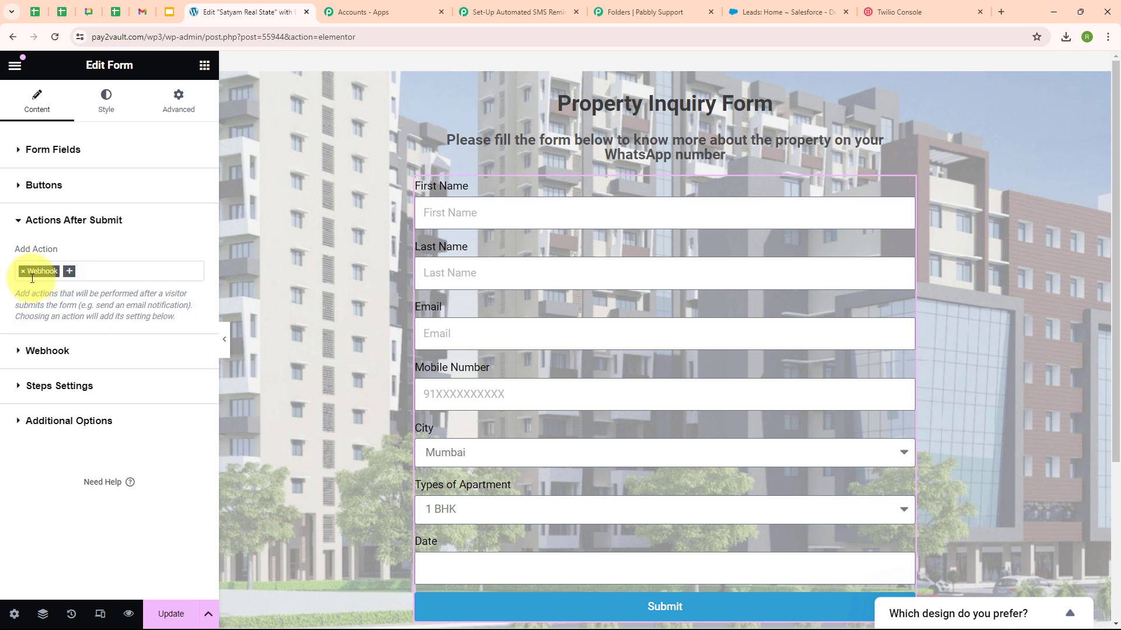
Step: Paste the Pabbly URL into Webhook URL, update the page and preview it
{"action": "left_click", "coordinate": [52, 354]}
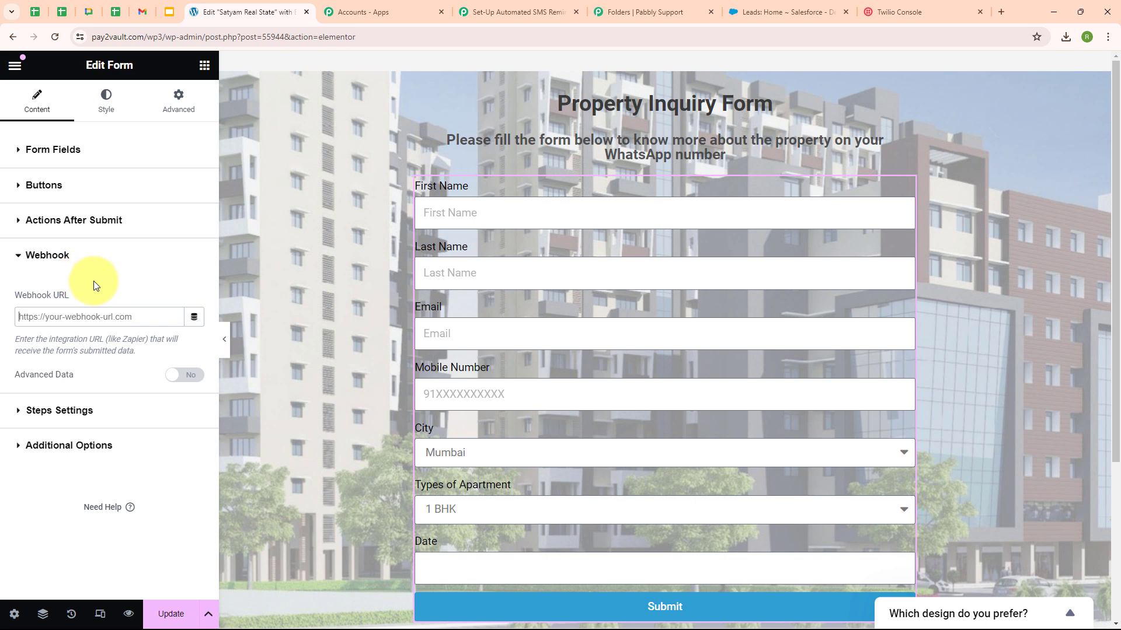
{"action": "left_click", "coordinate": [94, 316]}
{"action": "key", "text": "ctrl+v"}
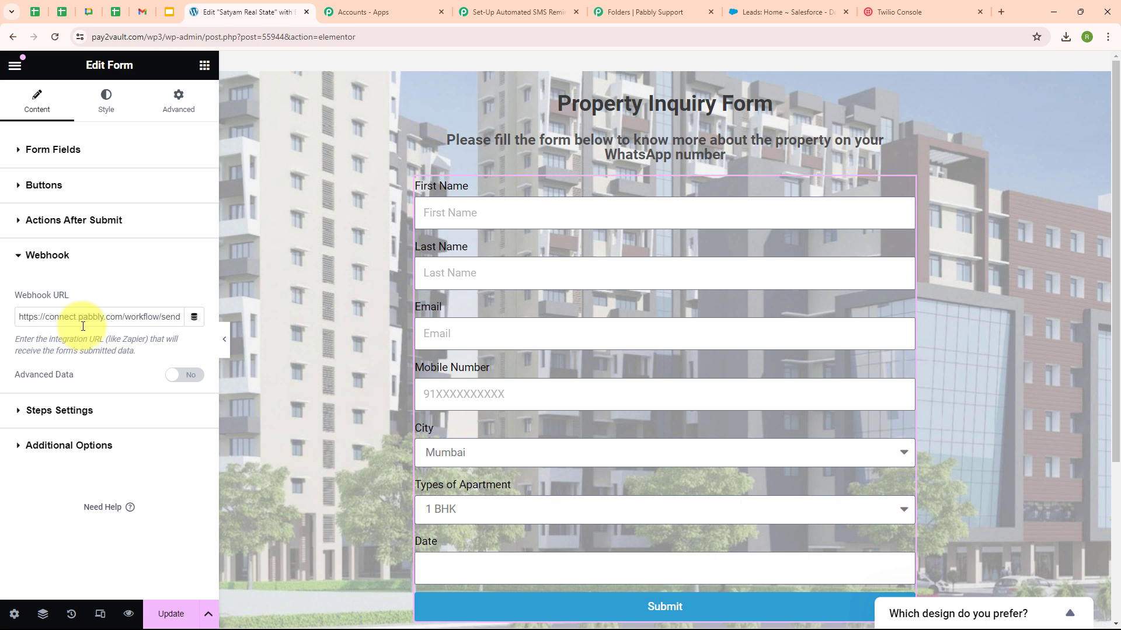
{"action": "left_click", "coordinate": [179, 613]}
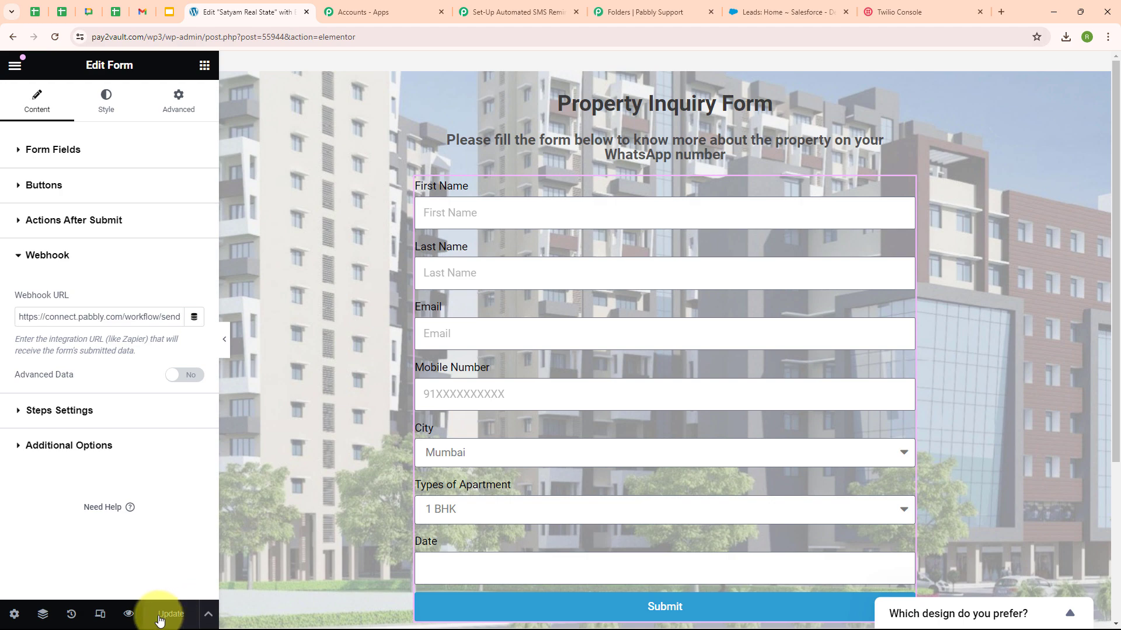
{"action": "left_click", "coordinate": [128, 619]}
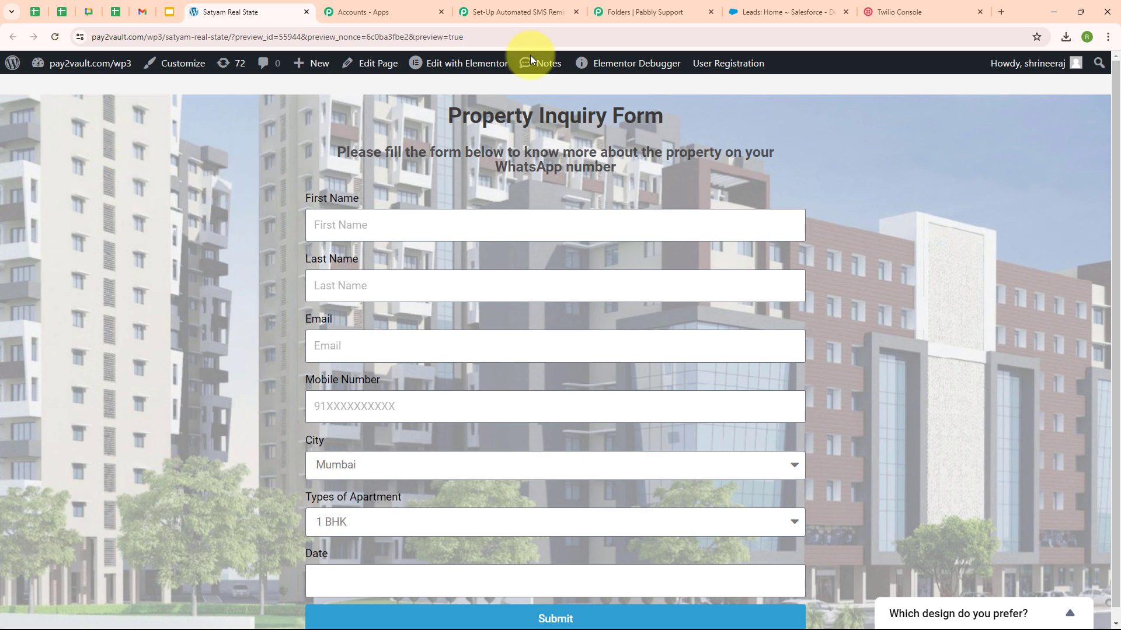
Step: Fill the preview form with the test lead's first and last name, email and mobile number
{"action": "left_click", "coordinate": [519, 11]}
{"action": "scroll", "coordinate": [583, 309], "scroll_direction": "down", "scroll_amount": 3}
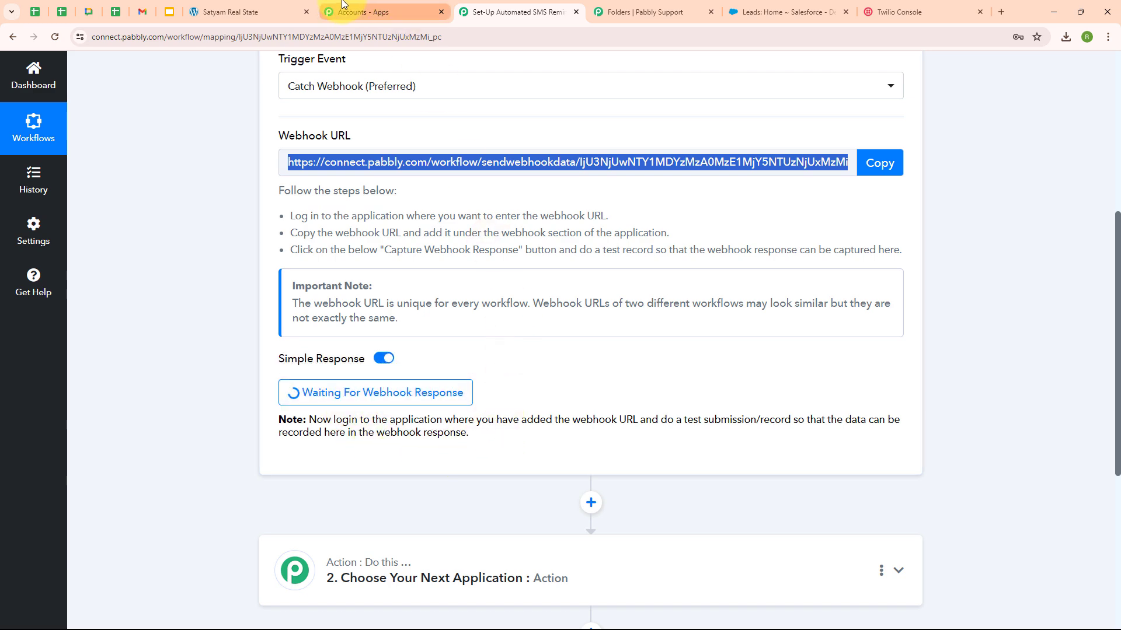
{"action": "left_click", "coordinate": [245, 11]}
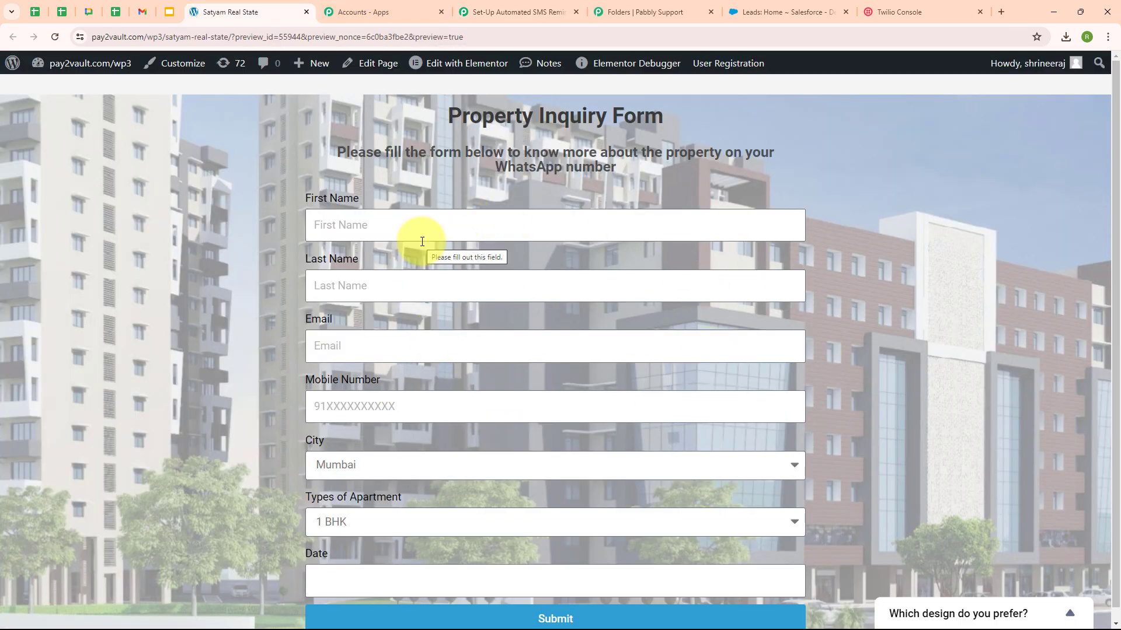
{"action": "left_click", "coordinate": [341, 230]}
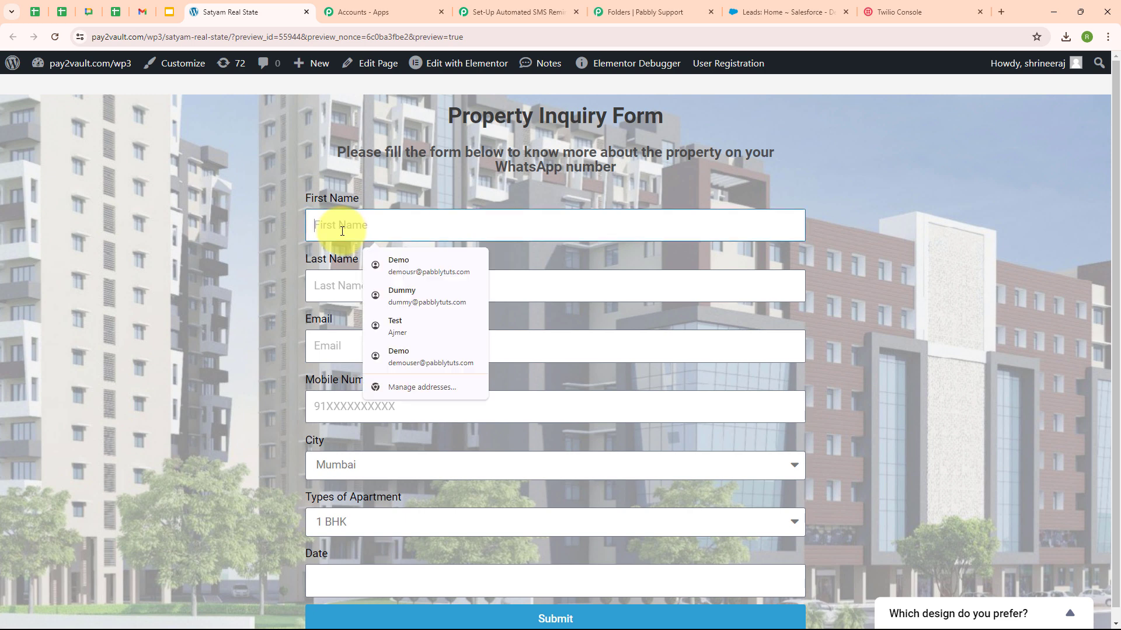
{"action": "type", "text": "Dummy"}
{"action": "left_click", "coordinate": [326, 286]}
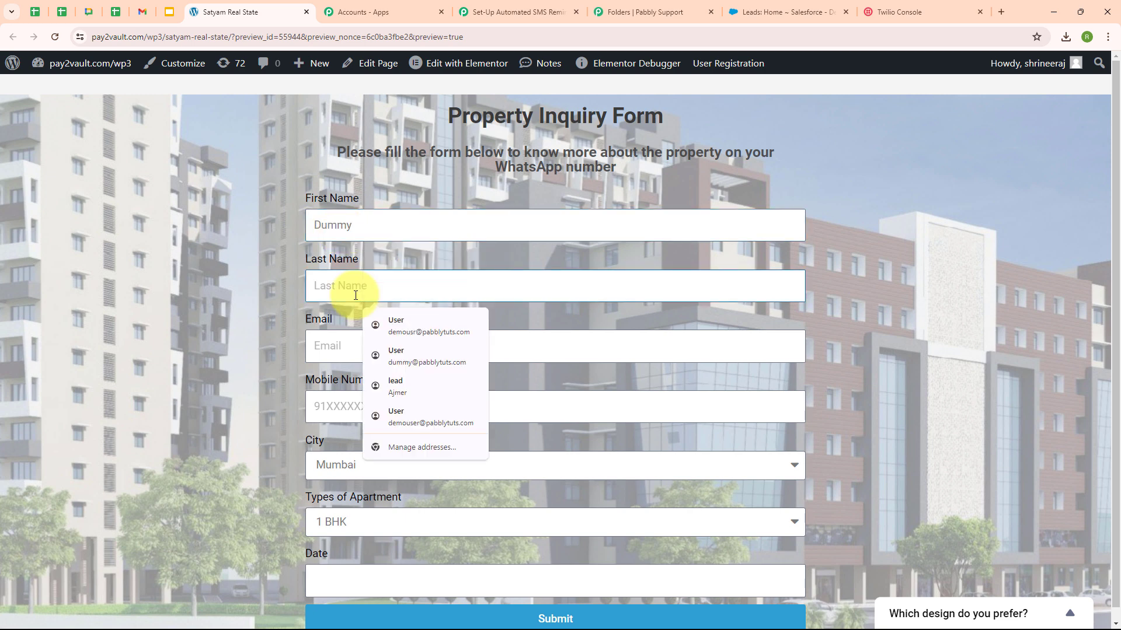
{"action": "type", "text": "Lead"}
{"action": "left_click", "coordinate": [335, 354]}
{"action": "type", "text": "du"}
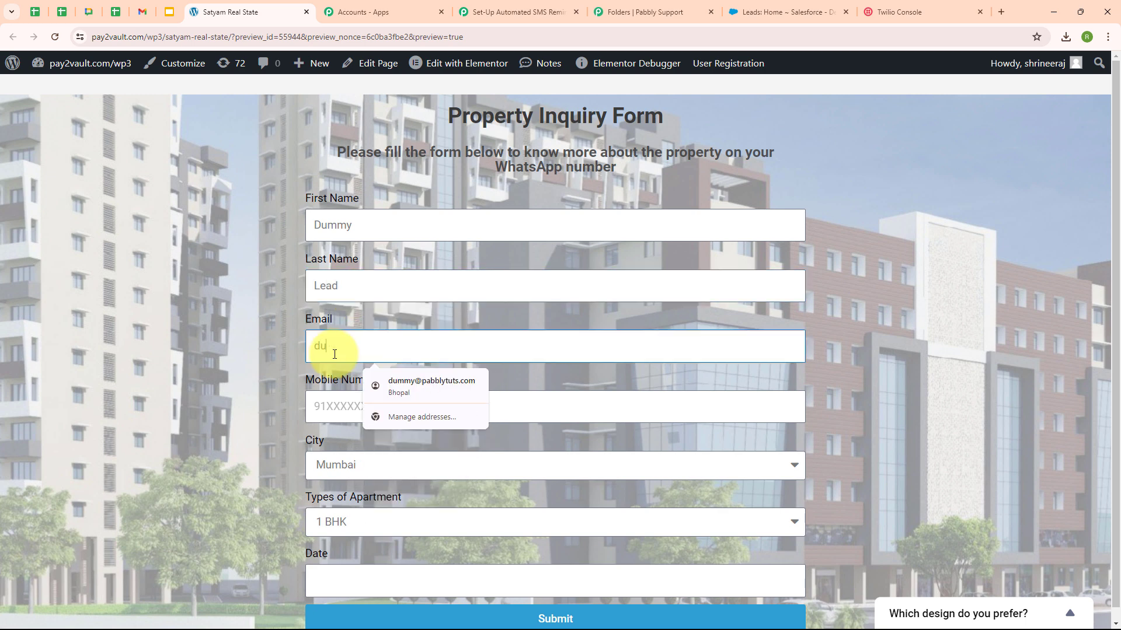
{"action": "type", "text": "mmy123@"}
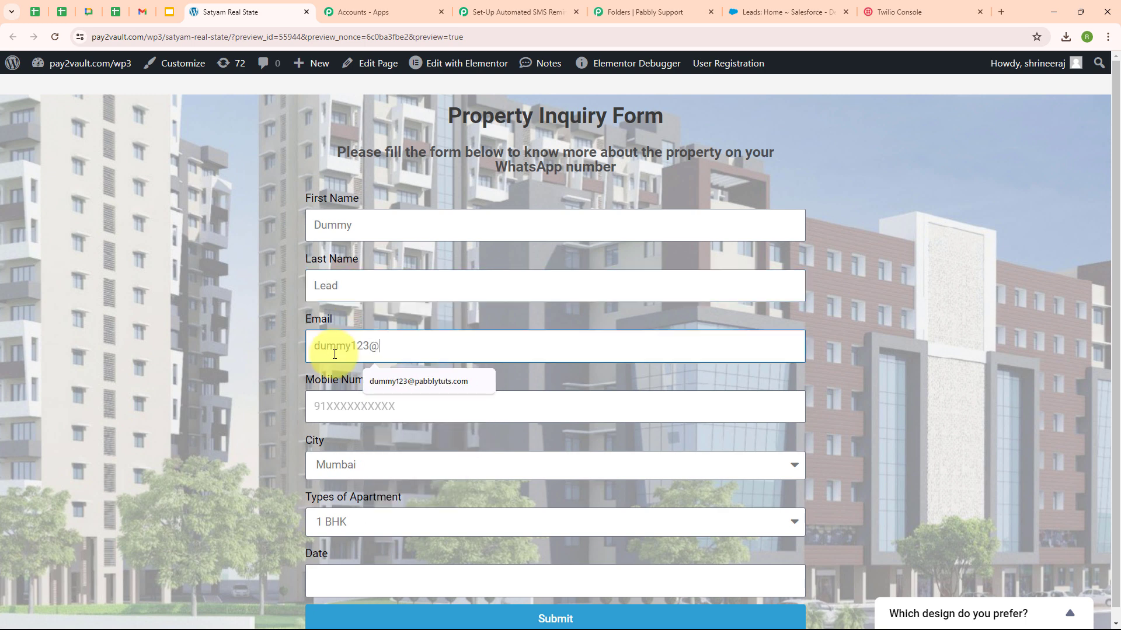
{"action": "type", "text": "pabb"}
{"action": "left_click", "coordinate": [419, 381]}
{"action": "left_click", "coordinate": [373, 408]}
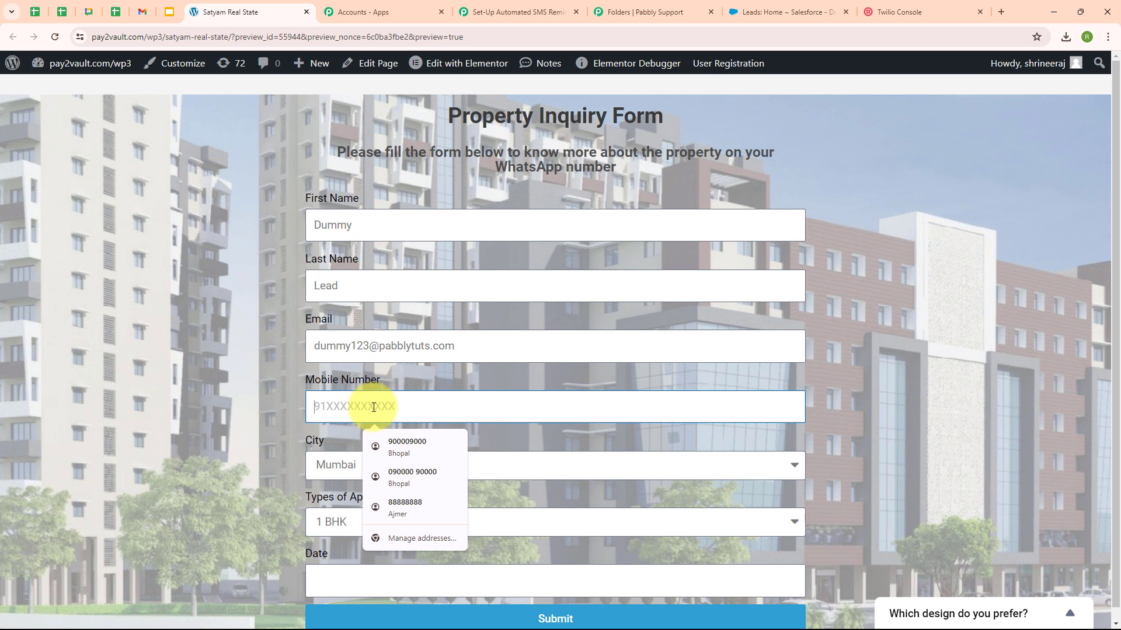
{"action": "type", "text": "+9"}
{"action": "left_click", "coordinate": [385, 442]}
Step: Choose Hyderabad, 1 BHK and 29 June 2024, then submit the inquiry successfully
{"action": "left_click", "coordinate": [382, 472]}
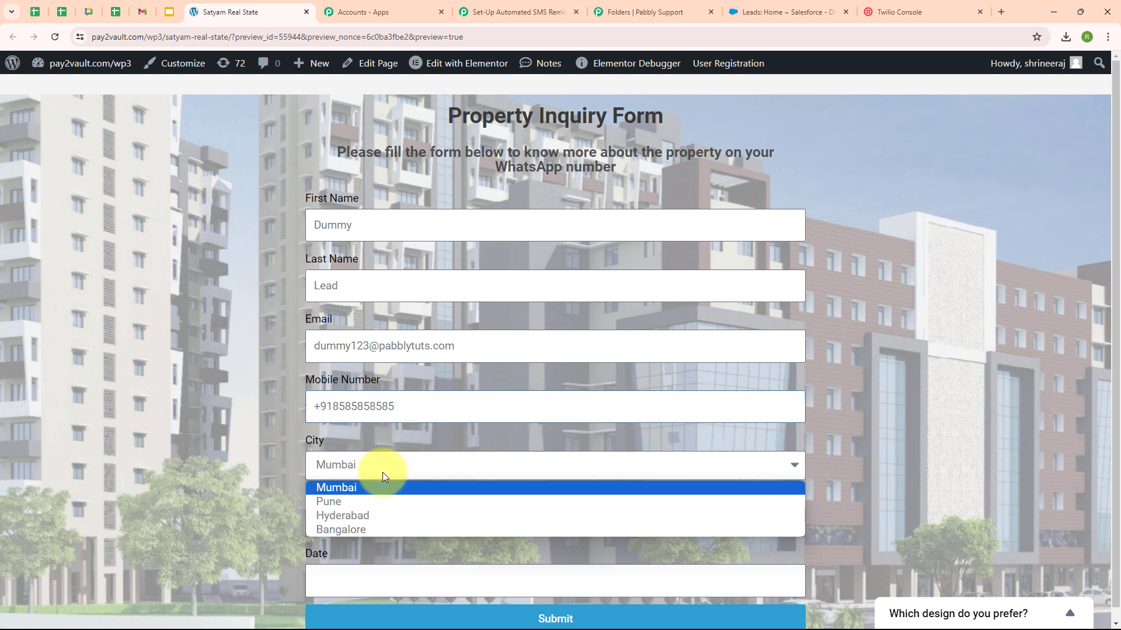
{"action": "left_click", "coordinate": [372, 516]}
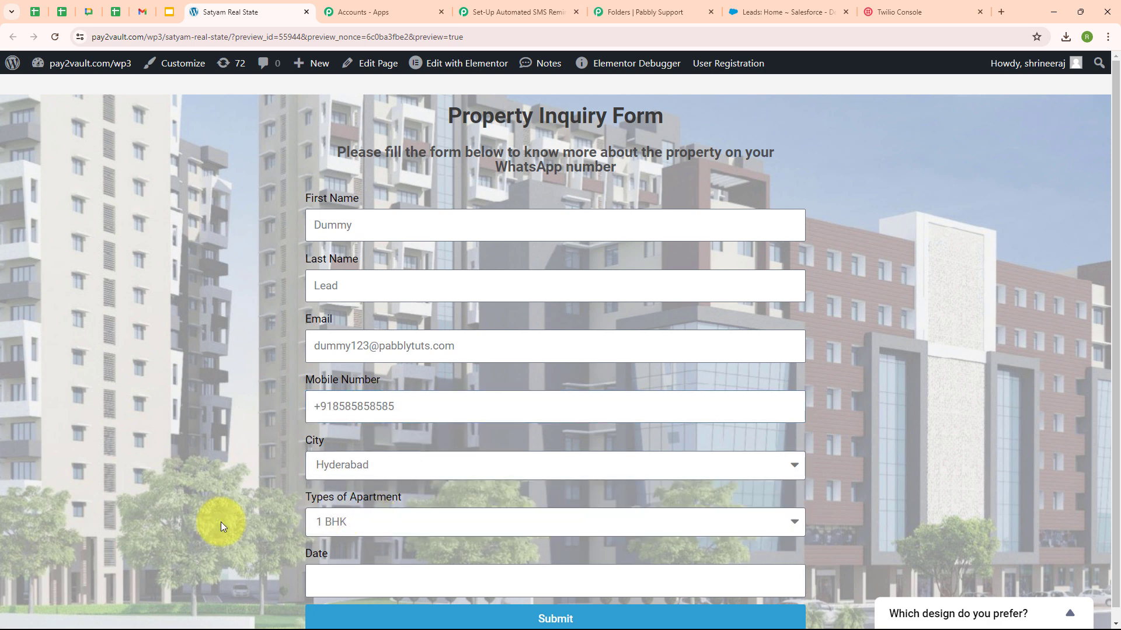
{"action": "left_click", "coordinate": [454, 525]}
{"action": "left_click", "coordinate": [455, 545]}
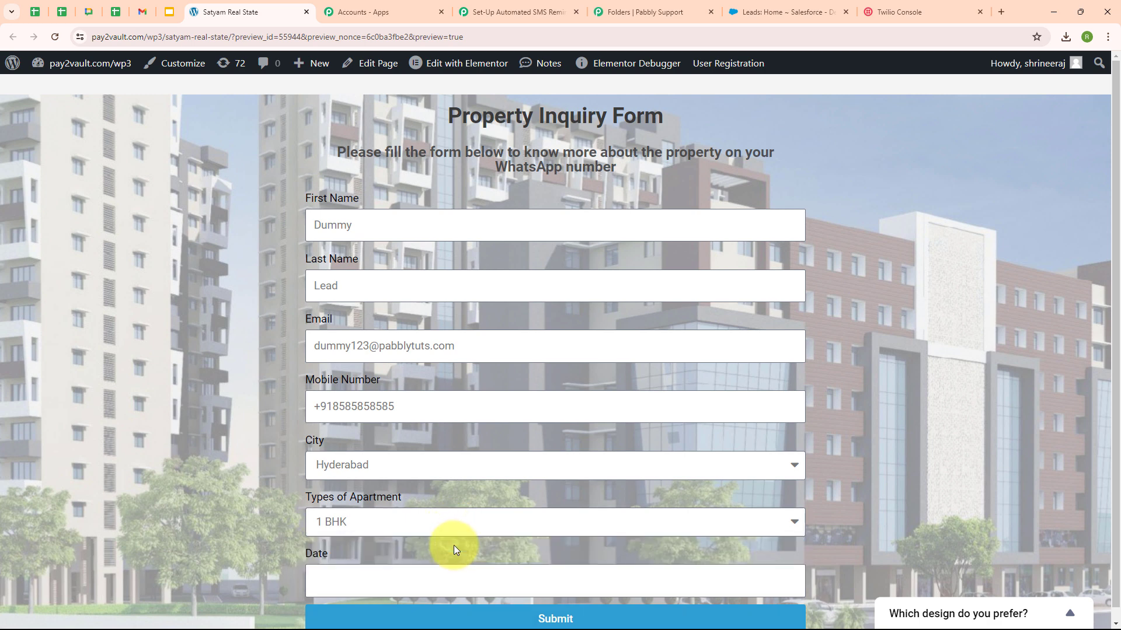
{"action": "left_click", "coordinate": [427, 579]}
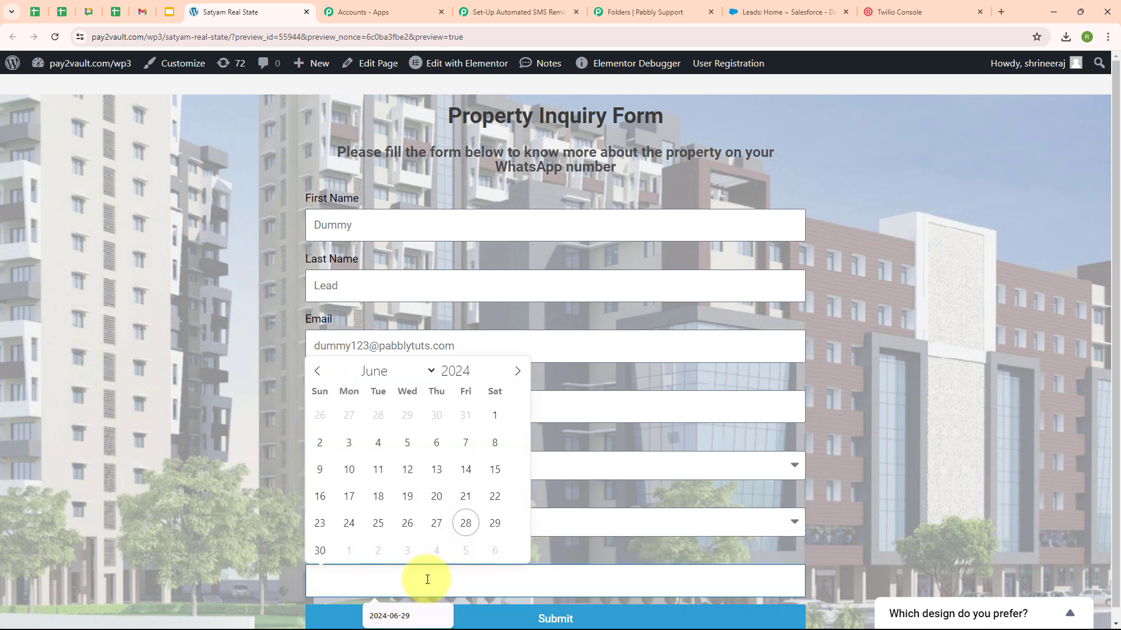
{"action": "left_click", "coordinate": [495, 524]}
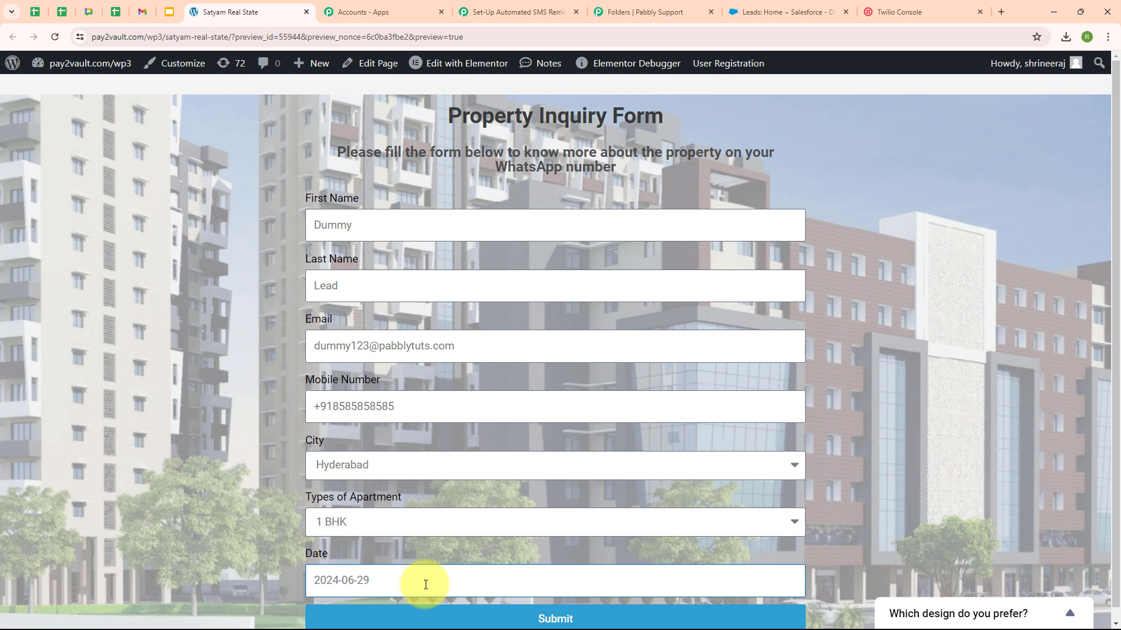
{"action": "left_click", "coordinate": [577, 620]}
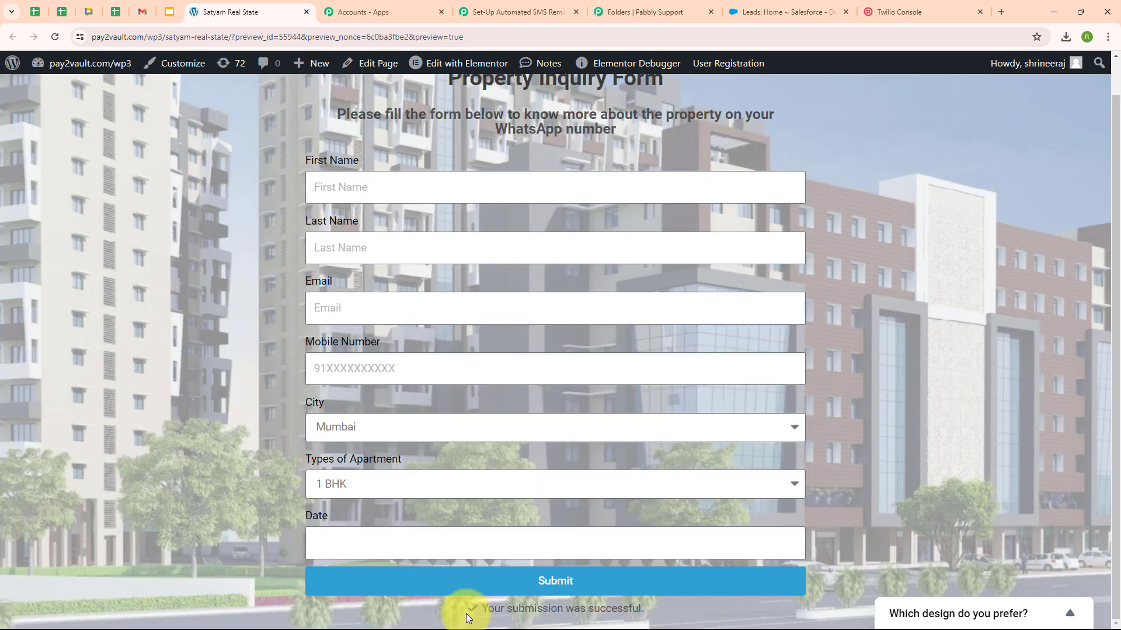
{"action": "left_click_drag", "start_coordinate": [467, 610], "coordinate": [700, 610]}
{"action": "left_click", "coordinate": [921, 431]}
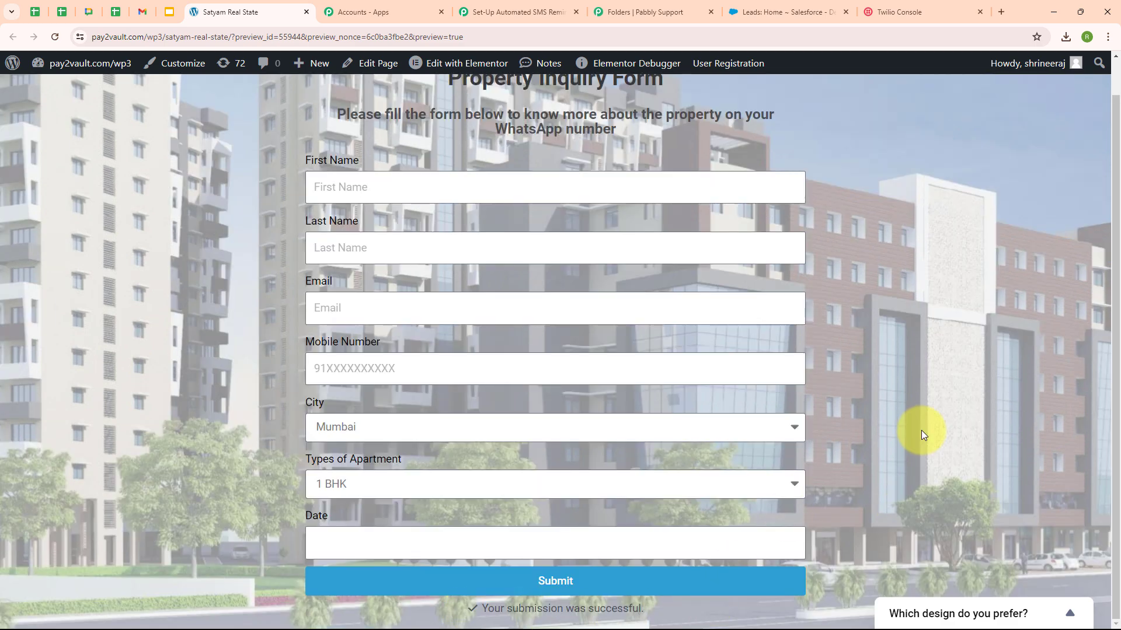
Step: Check the webhook response captured from the form submission and collapse the trigger step
{"action": "left_click", "coordinate": [487, 5]}
{"action": "scroll", "coordinate": [745, 433], "scroll_direction": "down", "scroll_amount": 5}
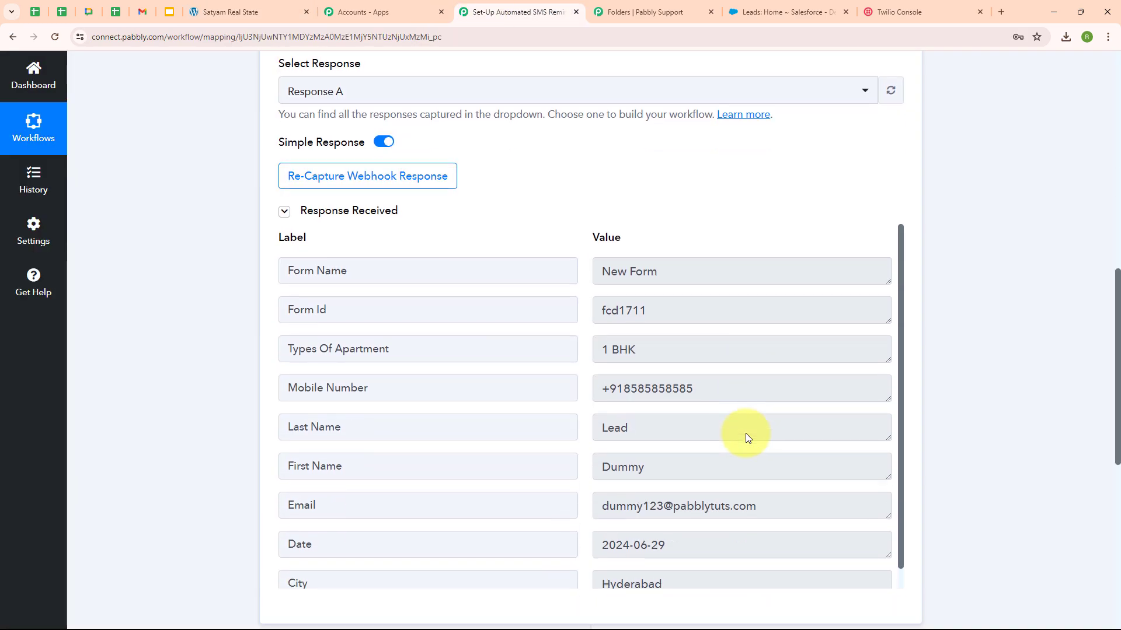
{"action": "scroll", "coordinate": [745, 433], "scroll_direction": "down", "scroll_amount": 1}
{"action": "scroll", "coordinate": [745, 432], "scroll_direction": "down", "scroll_amount": 1}
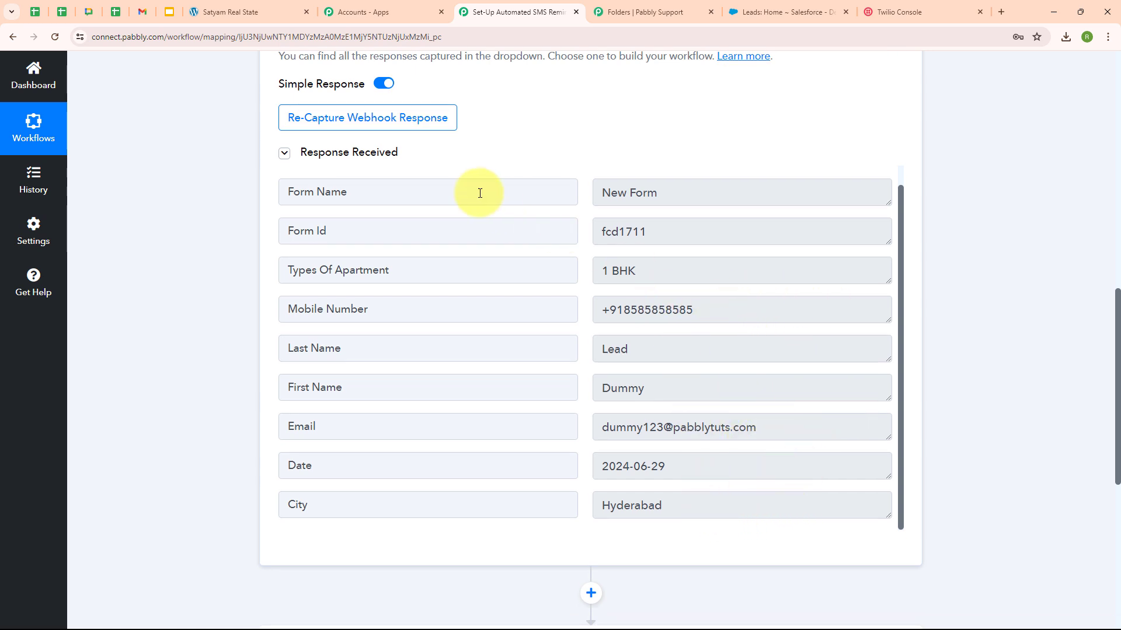
{"action": "scroll", "coordinate": [902, 141], "scroll_direction": "up", "scroll_amount": 1}
{"action": "scroll", "coordinate": [902, 138], "scroll_direction": "up", "scroll_amount": 10}
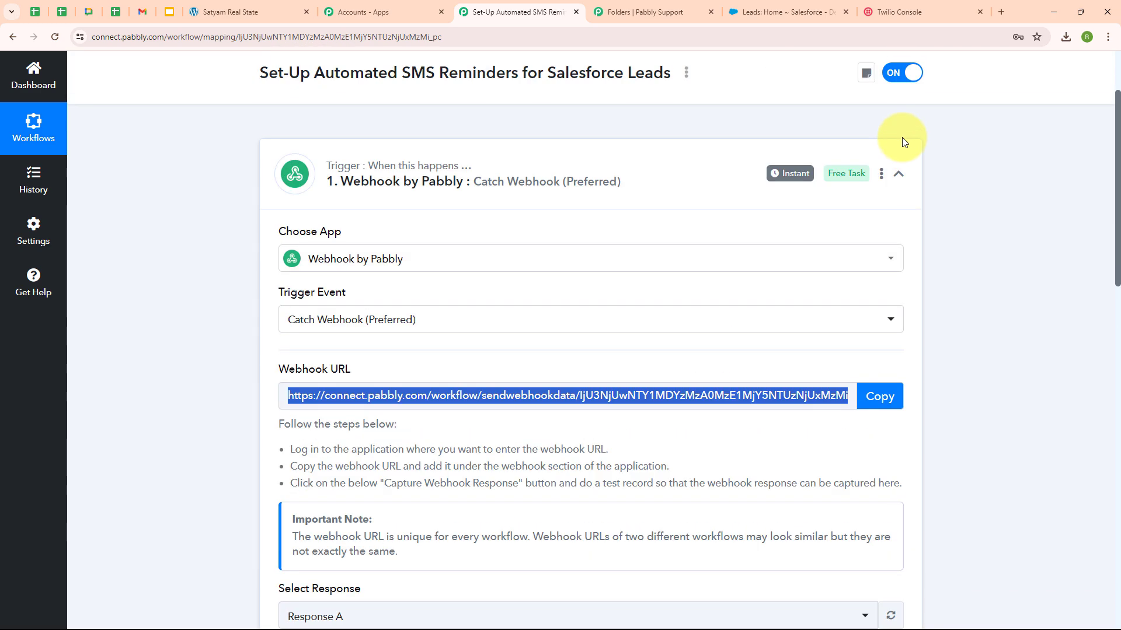
{"action": "left_click", "coordinate": [909, 192]}
{"action": "scroll", "coordinate": [753, 298], "scroll_direction": "up", "scroll_amount": 2}
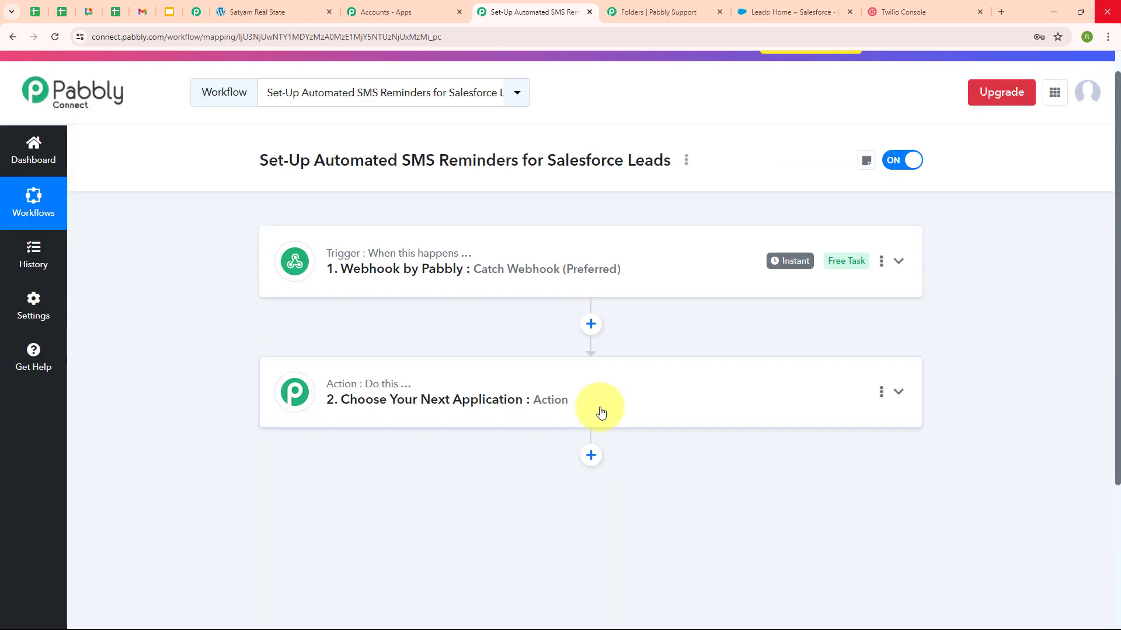
Step: Set the action step to Salesforce with the Create Lead action event
{"action": "left_click", "coordinate": [588, 406]}
{"action": "scroll", "coordinate": [591, 407], "scroll_direction": "down", "scroll_amount": 3}
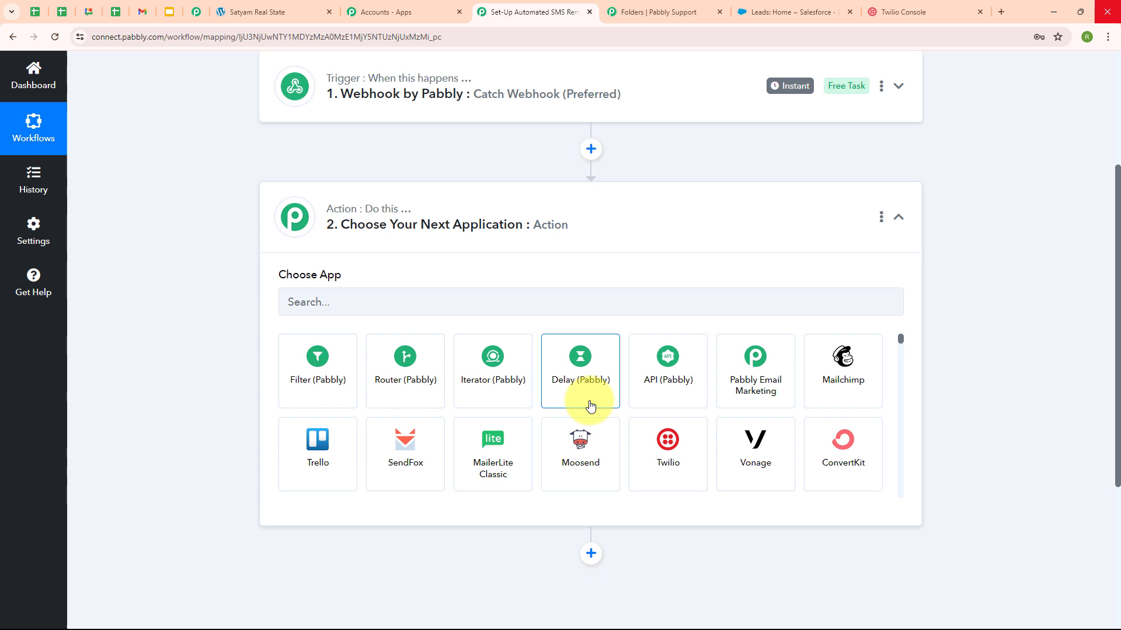
{"action": "left_click", "coordinate": [456, 301]}
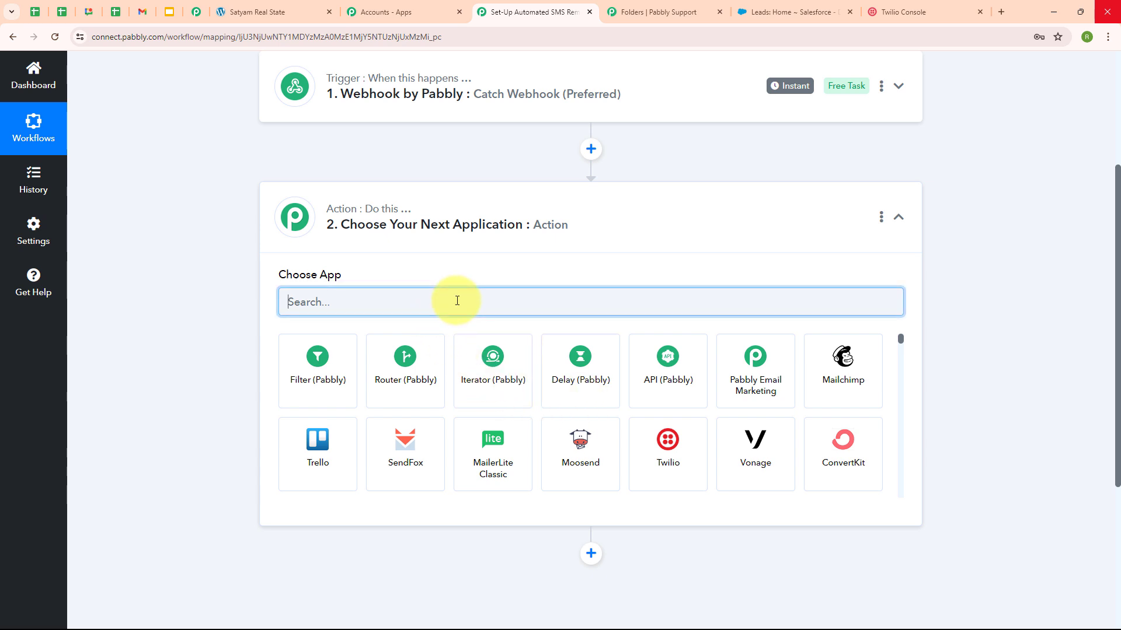
{"action": "type", "text": "sales"}
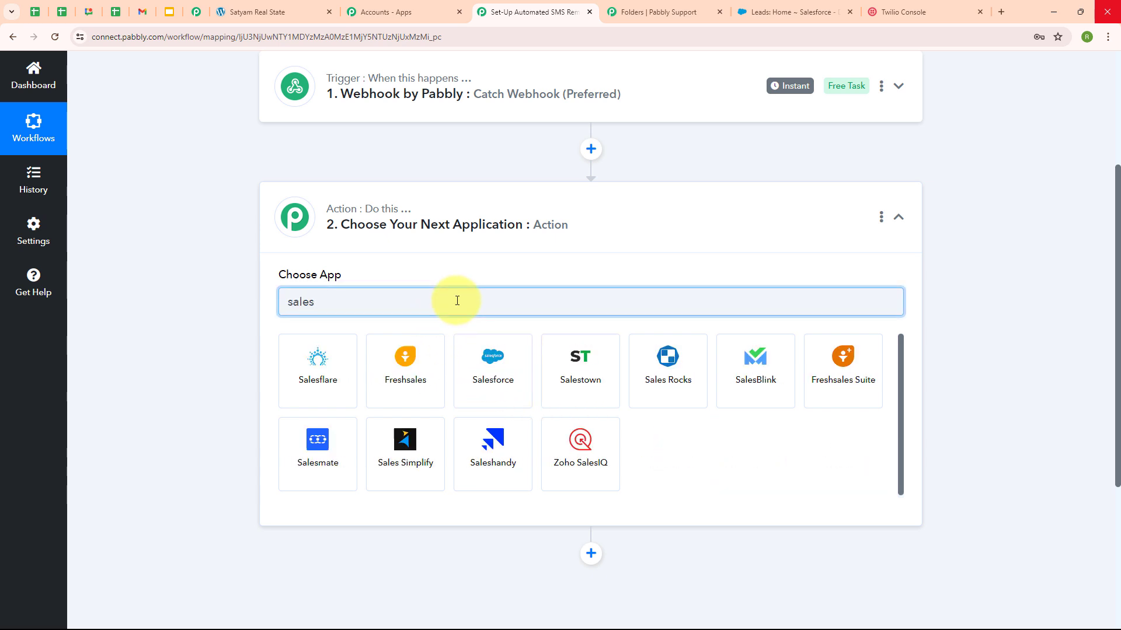
{"action": "left_click", "coordinate": [483, 351]}
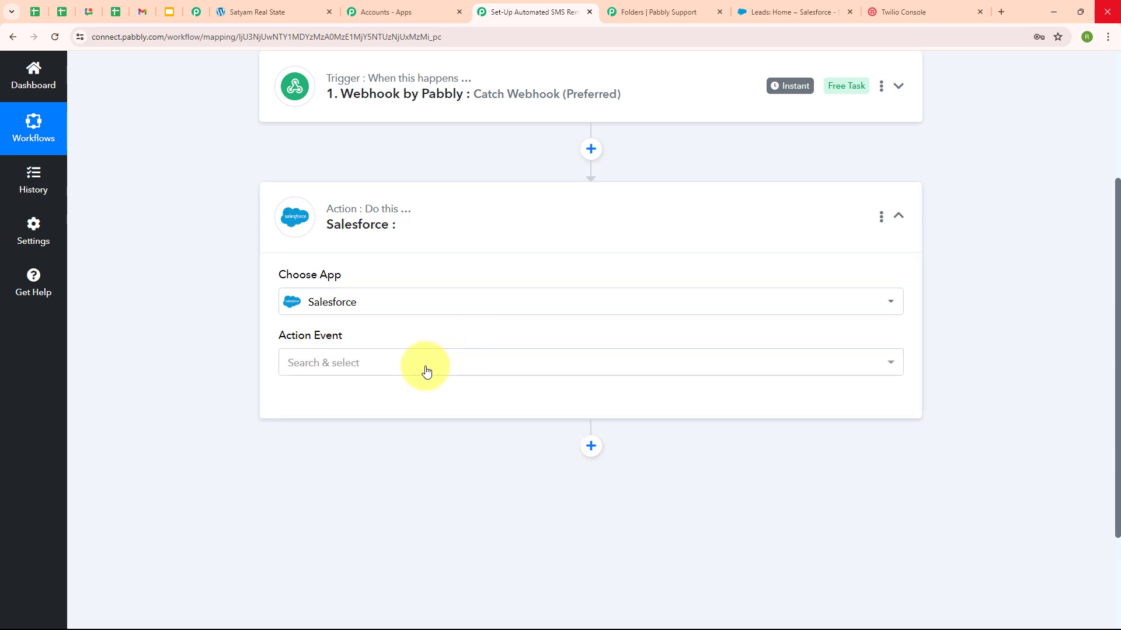
{"action": "left_click", "coordinate": [426, 371]}
{"action": "scroll", "coordinate": [458, 315], "scroll_direction": "down", "scroll_amount": 4}
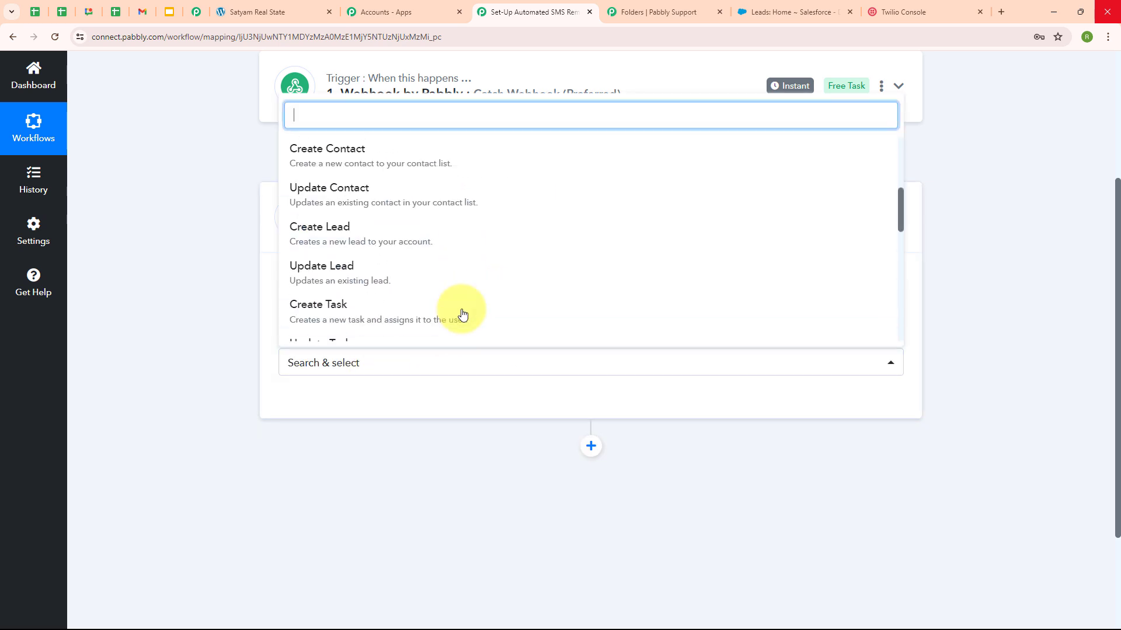
{"action": "left_click", "coordinate": [439, 248]}
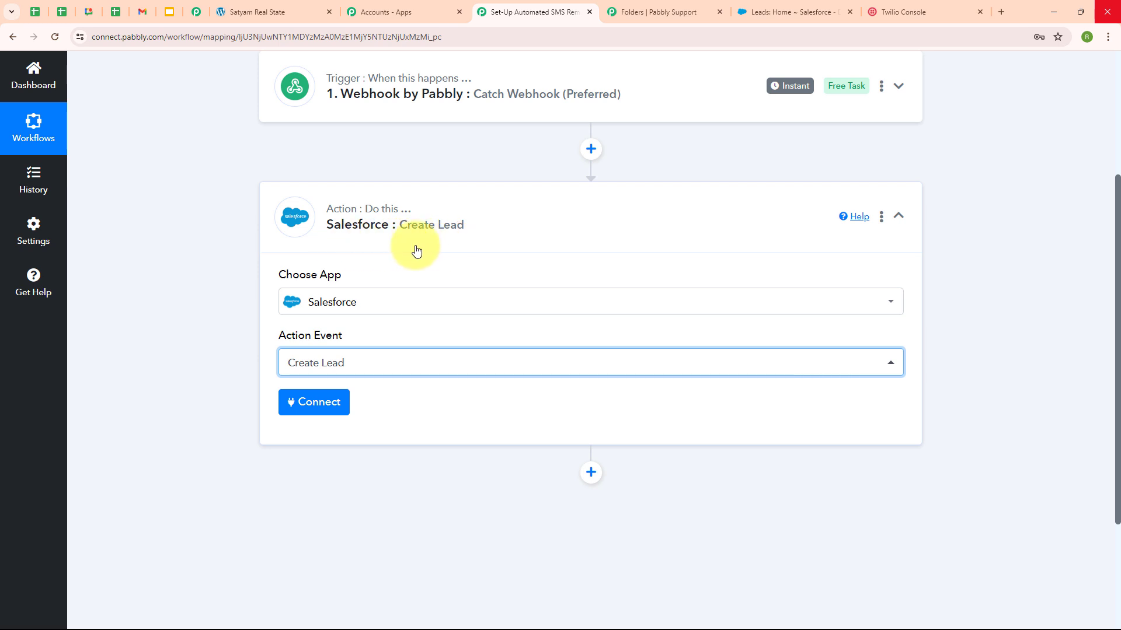
Step: Add and authorize a new Salesforce connection for Create Lead, then view the Salesforce Leads page
{"action": "left_click", "coordinate": [333, 407]}
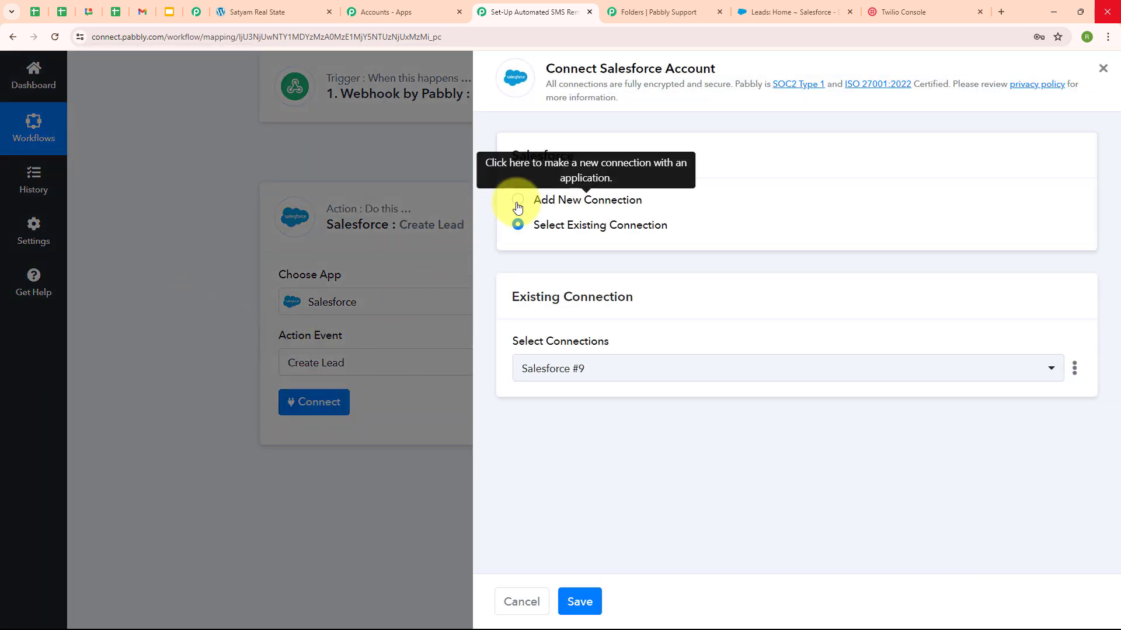
{"action": "left_click", "coordinate": [517, 201]}
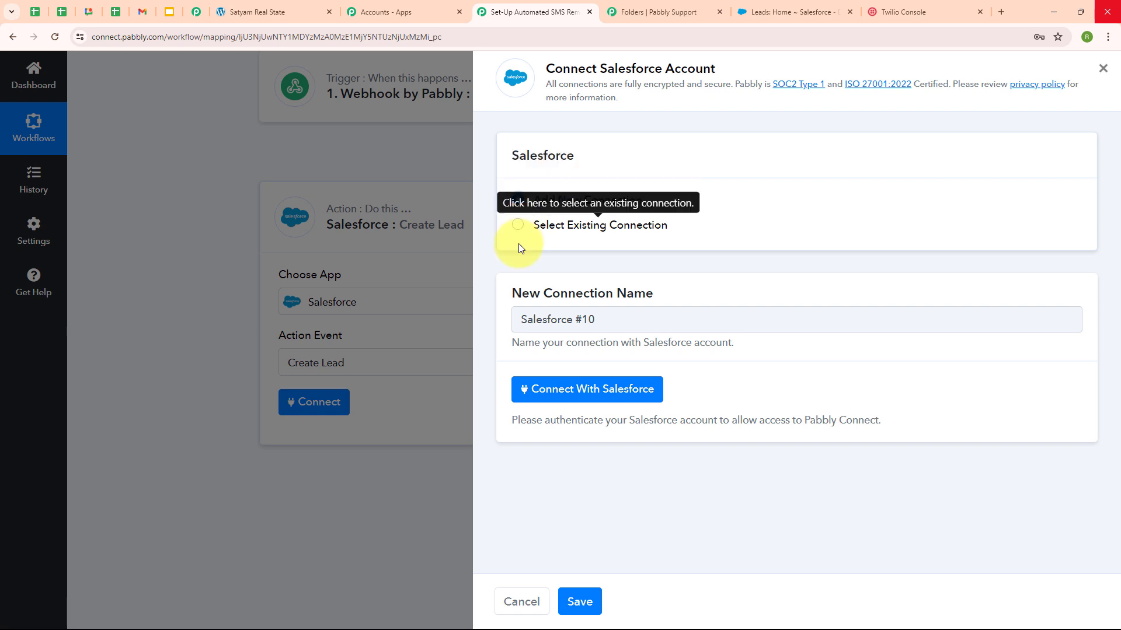
{"action": "left_click", "coordinate": [596, 402]}
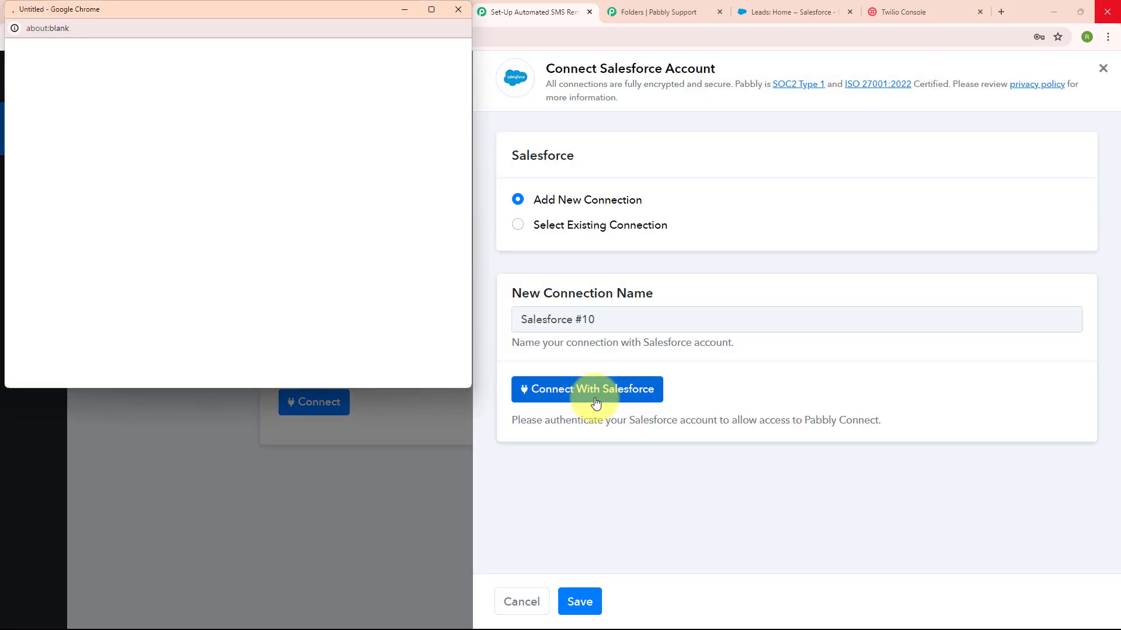
{"action": "scroll", "coordinate": [327, 208], "scroll_direction": "down", "scroll_amount": 5}
{"action": "scroll", "coordinate": [328, 213], "scroll_direction": "down", "scroll_amount": 5}
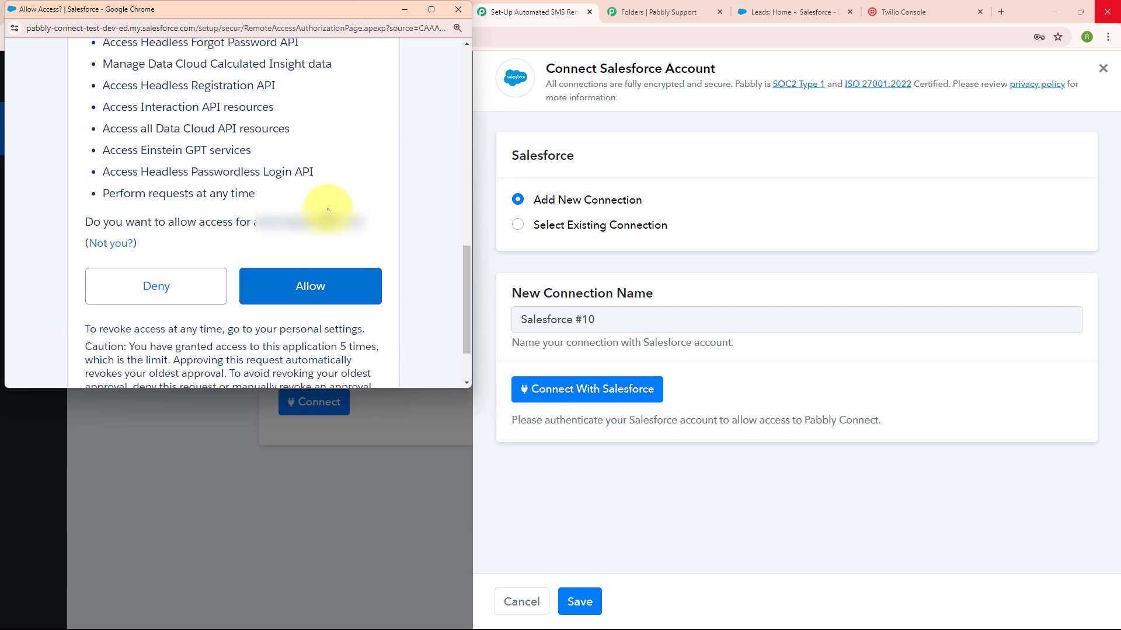
{"action": "left_click", "coordinate": [329, 285]}
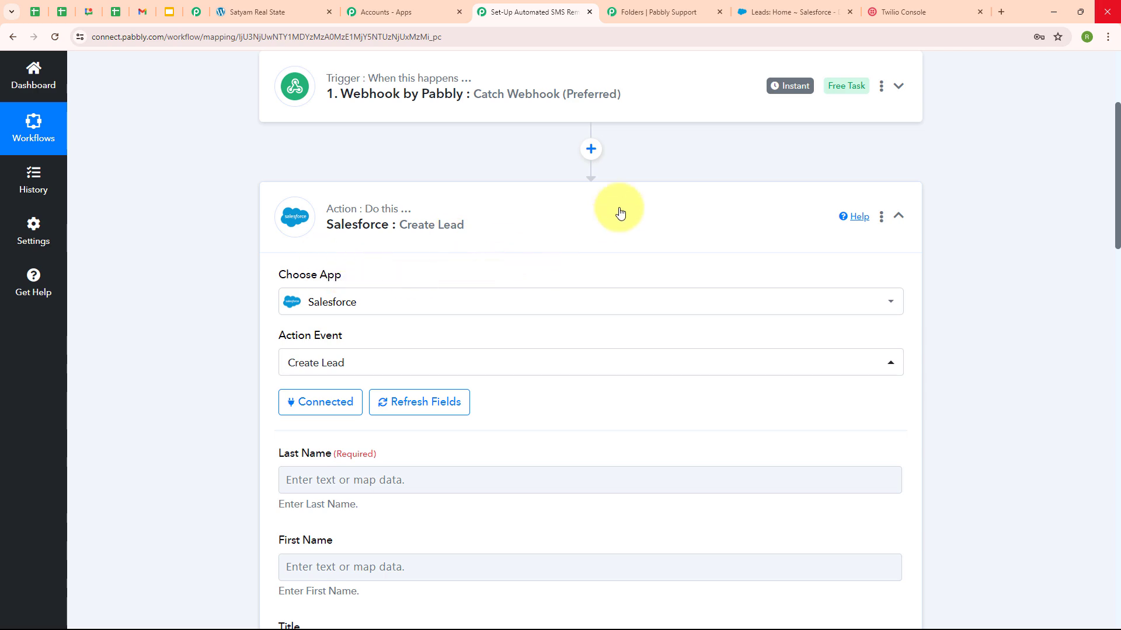
{"action": "left_click", "coordinate": [790, 13]}
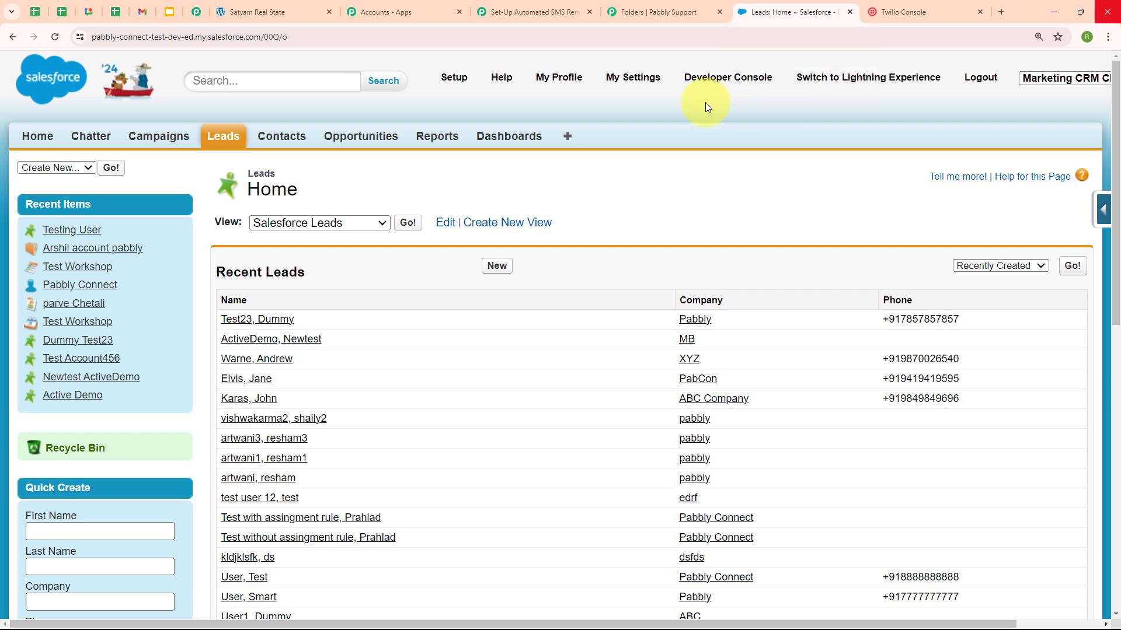
Step: Map the webhook's Last Name and First Name into the Create Lead name fields
{"action": "left_click", "coordinate": [528, 10]}
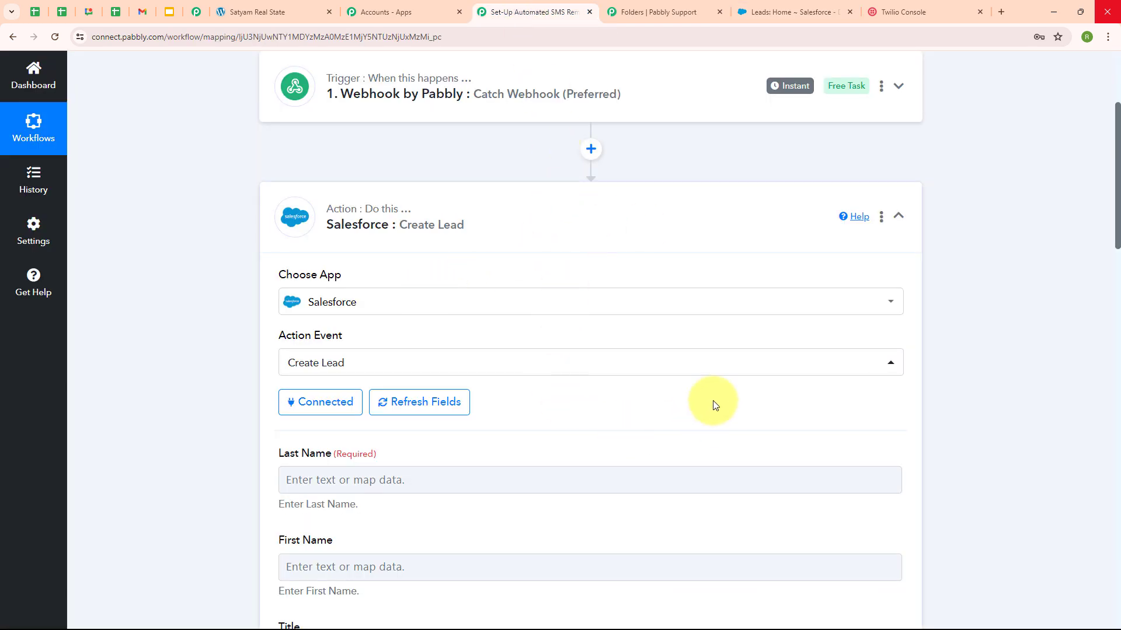
{"action": "scroll", "coordinate": [714, 402], "scroll_direction": "down", "scroll_amount": 5}
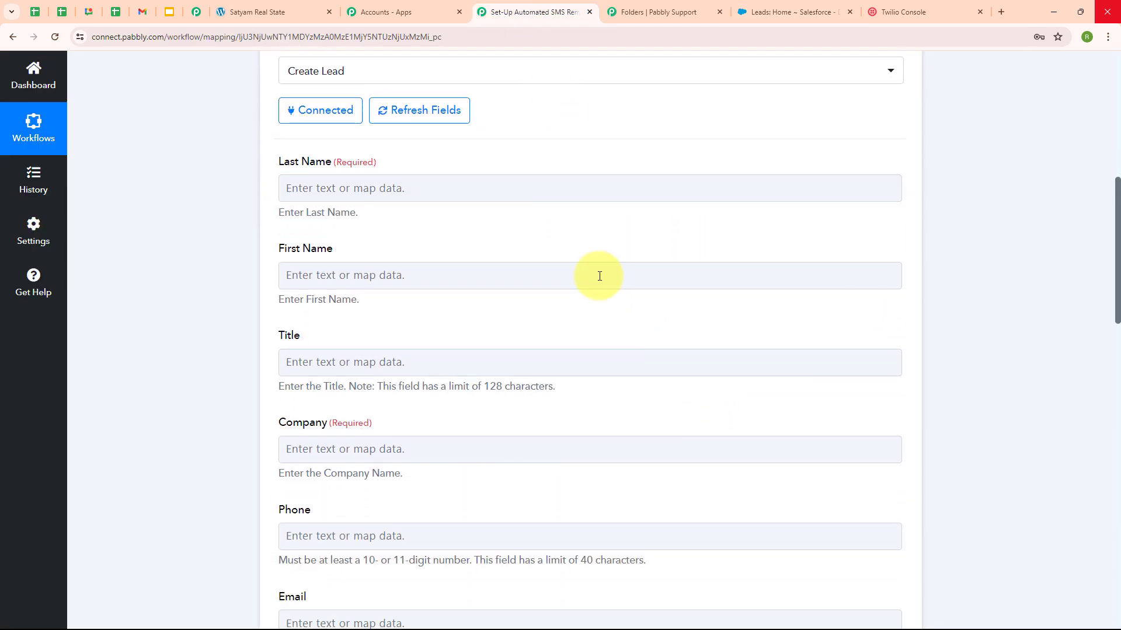
{"action": "left_click", "coordinate": [348, 276]}
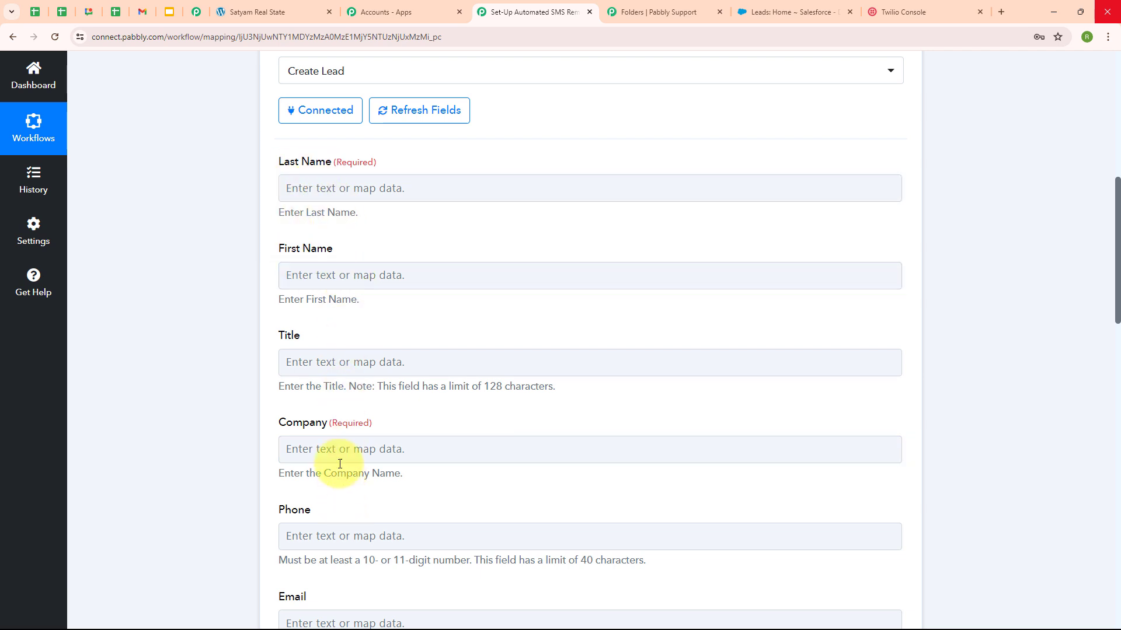
{"action": "left_click", "coordinate": [286, 185]}
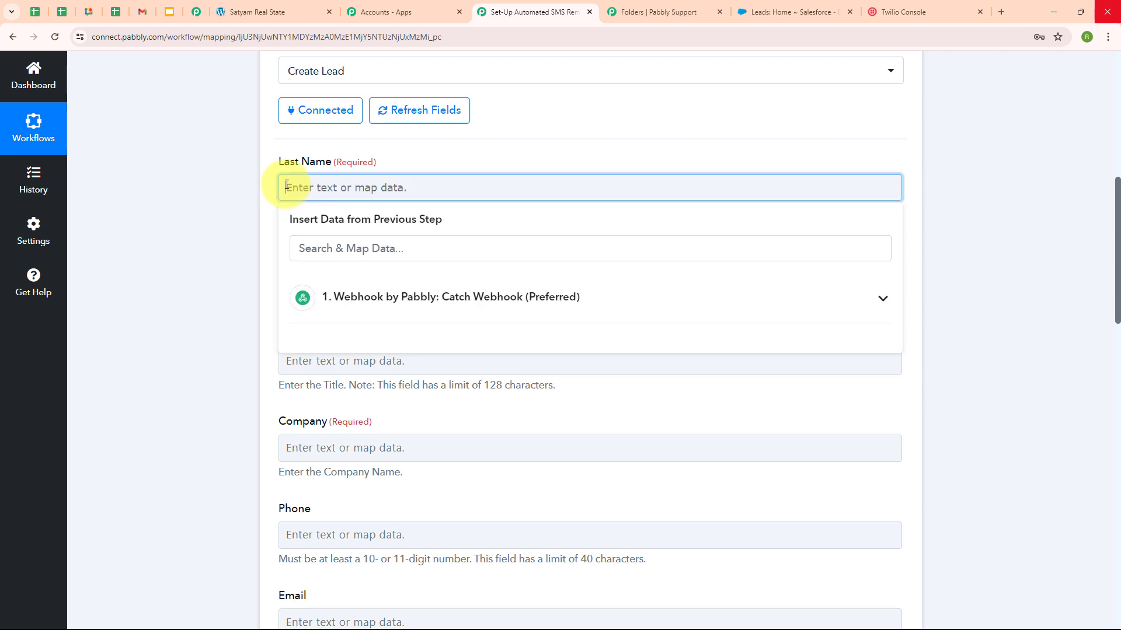
{"action": "left_click", "coordinate": [449, 303]}
{"action": "left_click", "coordinate": [430, 451]}
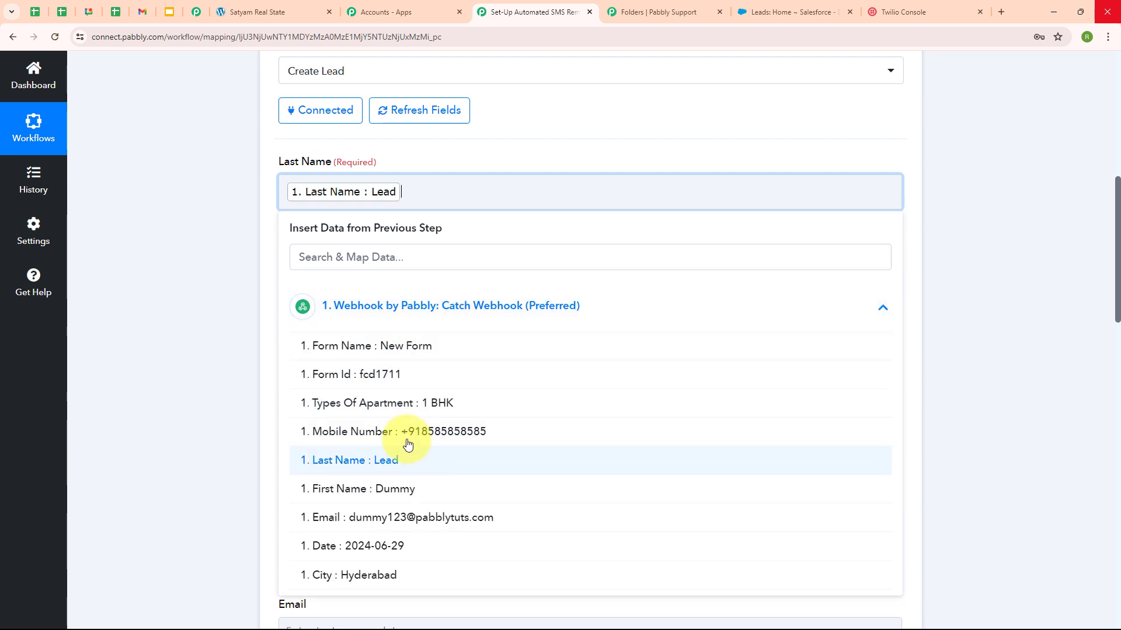
{"action": "left_click", "coordinate": [223, 393]}
{"action": "scroll", "coordinate": [223, 394], "scroll_direction": "down", "scroll_amount": 1}
{"action": "left_click", "coordinate": [379, 225]}
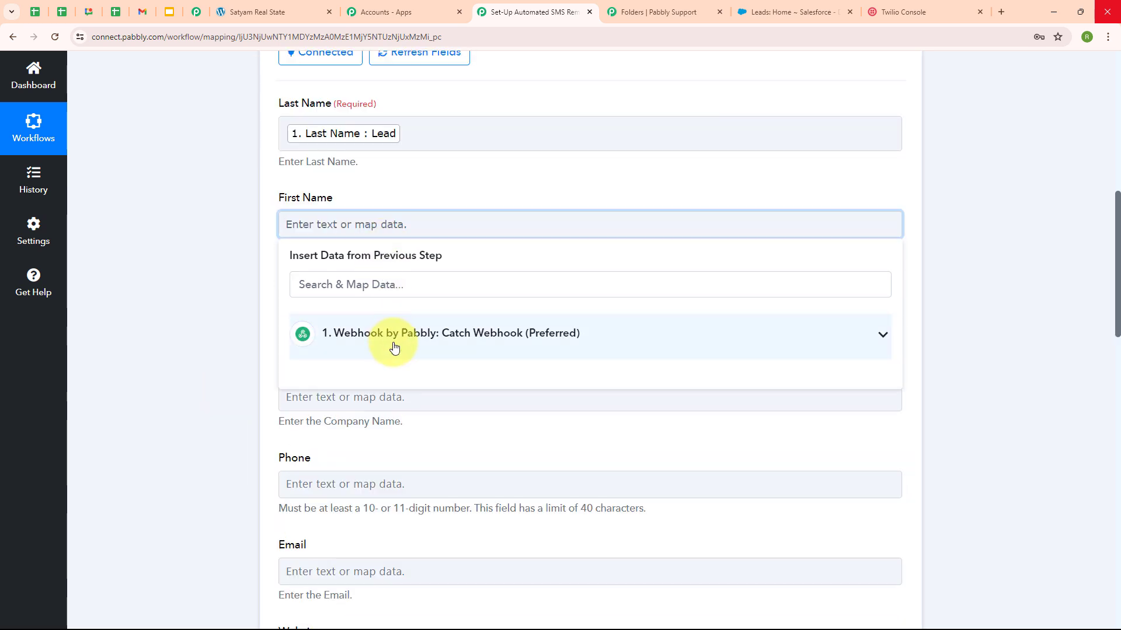
{"action": "left_click", "coordinate": [394, 347]}
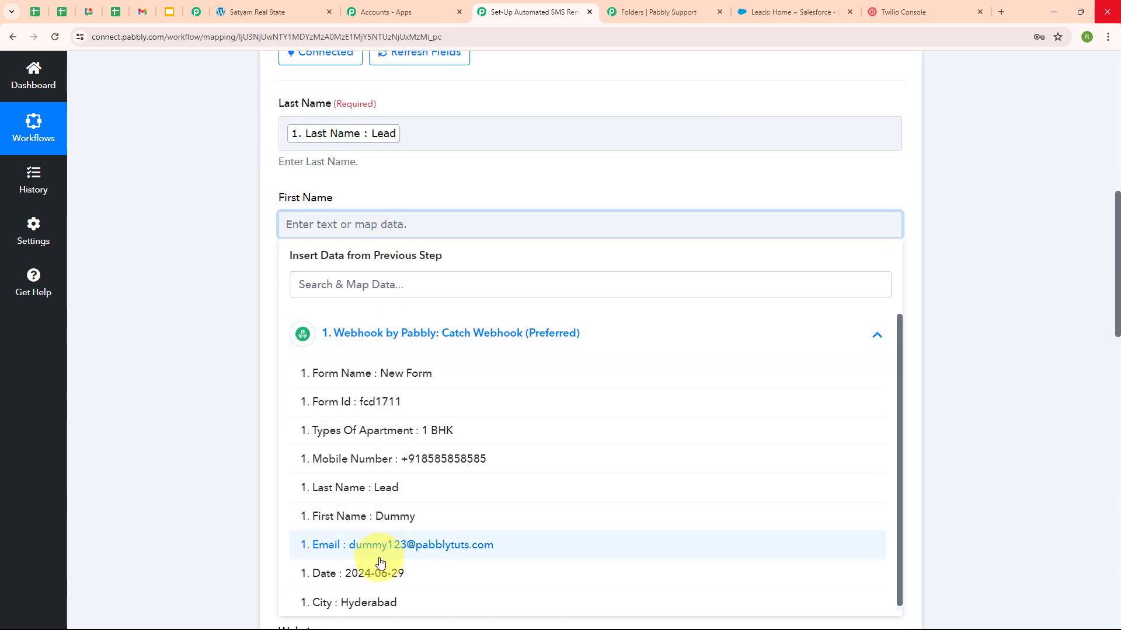
{"action": "left_click", "coordinate": [393, 516]}
{"action": "left_click", "coordinate": [241, 526]}
Step: Enter 'ABC Real Estate' as the lead's Company
{"action": "scroll", "coordinate": [544, 369], "scroll_direction": "down", "scroll_amount": 2}
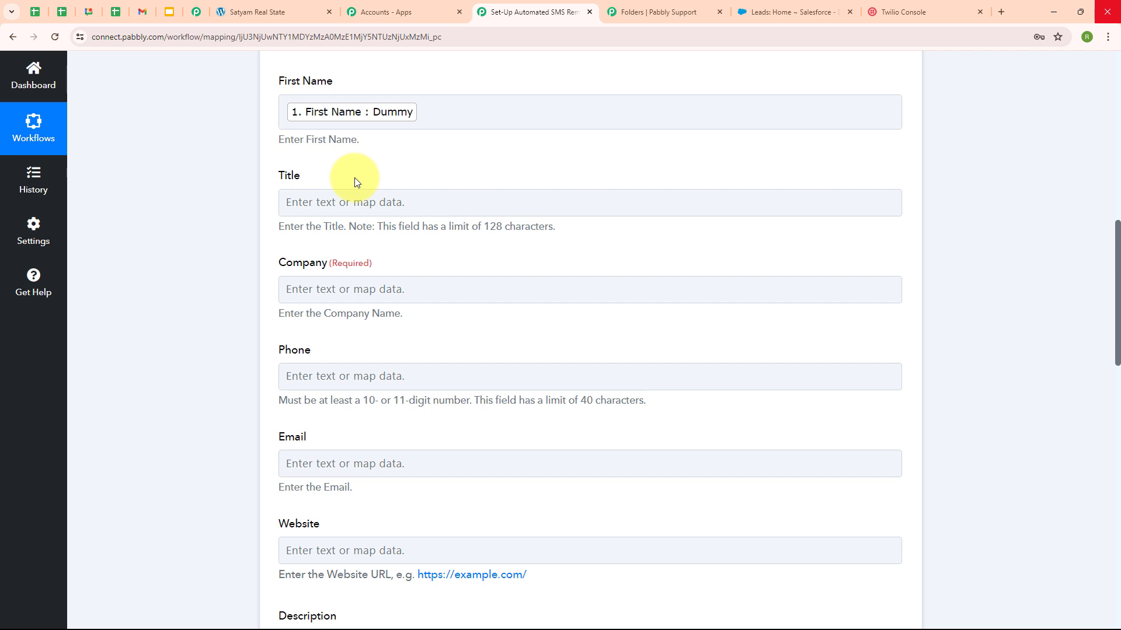
{"action": "left_click", "coordinate": [305, 289]}
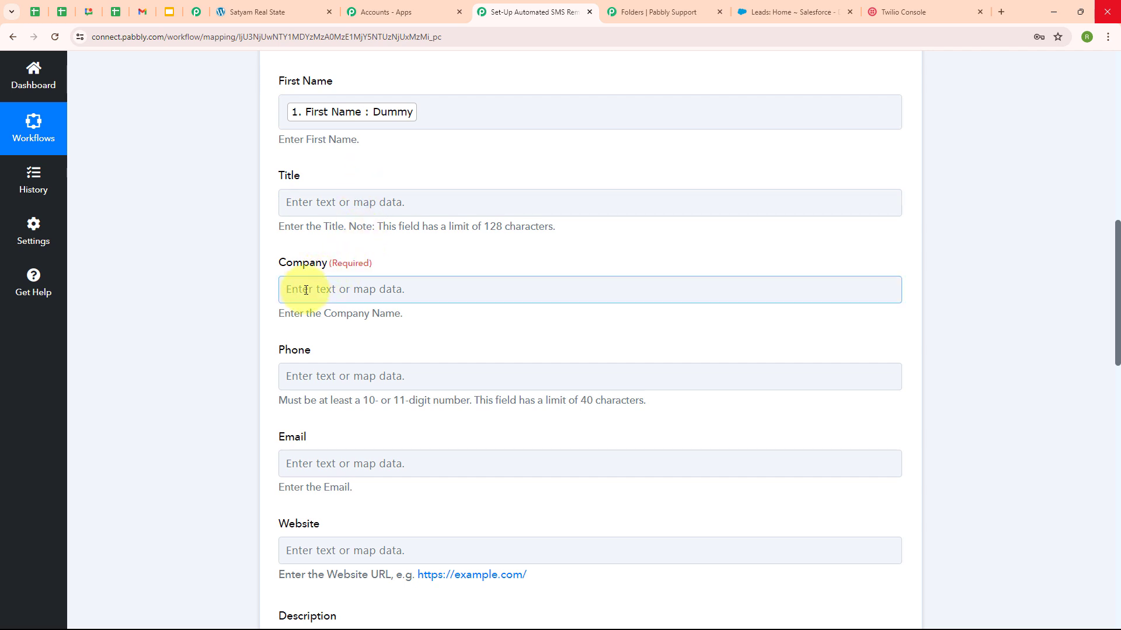
{"action": "left_click", "coordinate": [305, 290]}
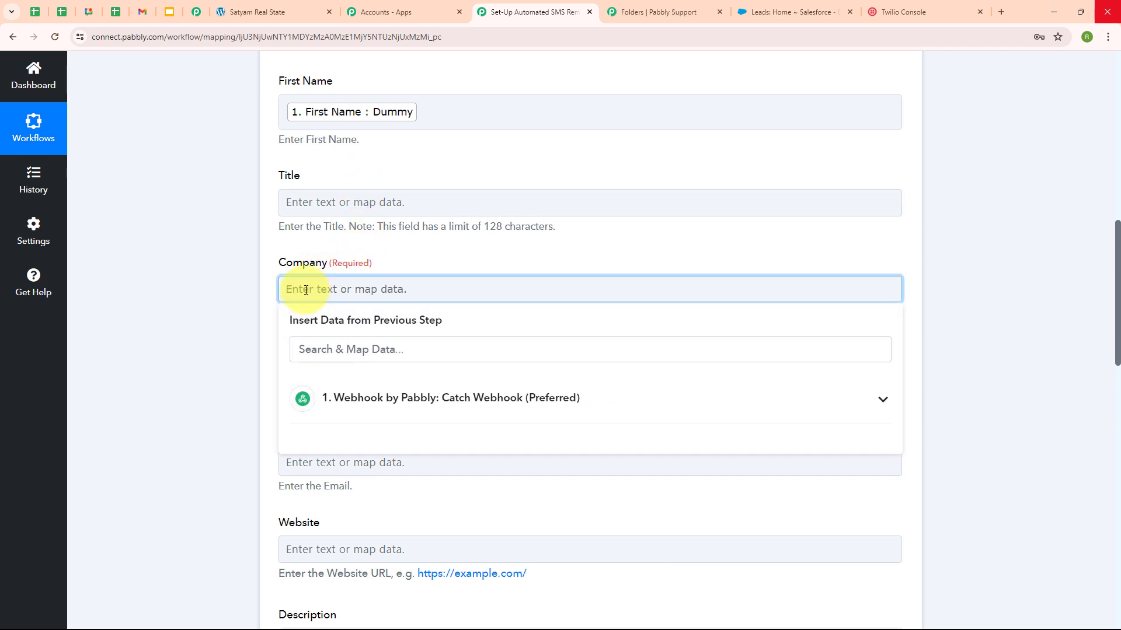
{"action": "type", "text": "ABC Real Estate"}
{"action": "left_click", "coordinate": [640, 345]}
Step: Map the webhook Mobile Number into Phone and the webhook Email into Email
{"action": "scroll", "coordinate": [633, 275], "scroll_direction": "down", "scroll_amount": 2}
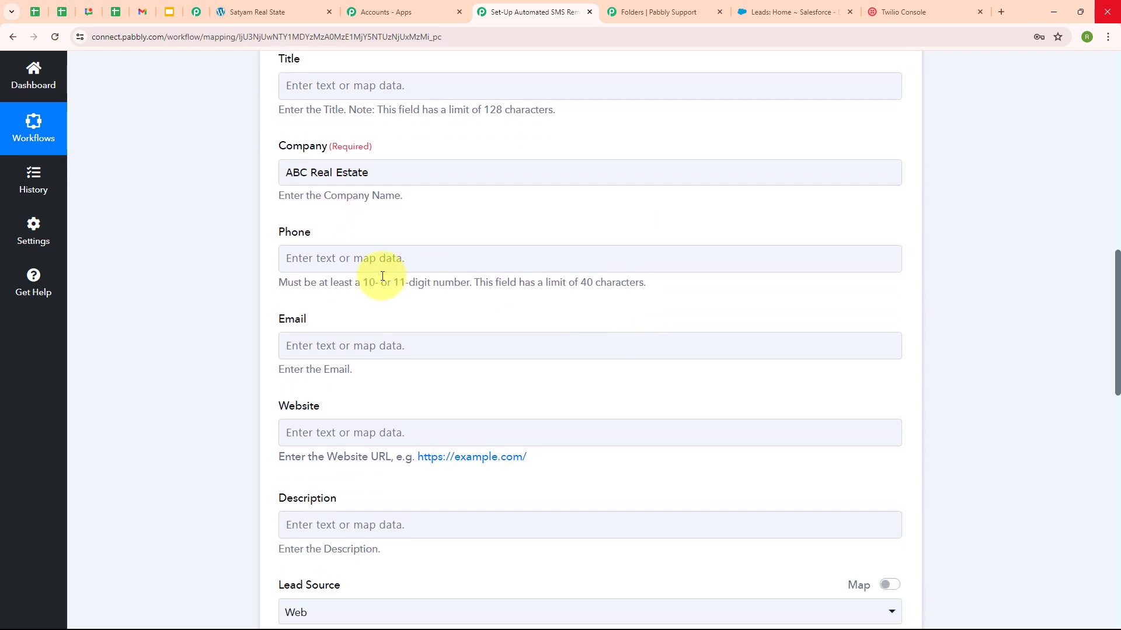
{"action": "left_click", "coordinate": [345, 256]}
{"action": "left_click", "coordinate": [441, 372]}
{"action": "left_click", "coordinate": [463, 500]}
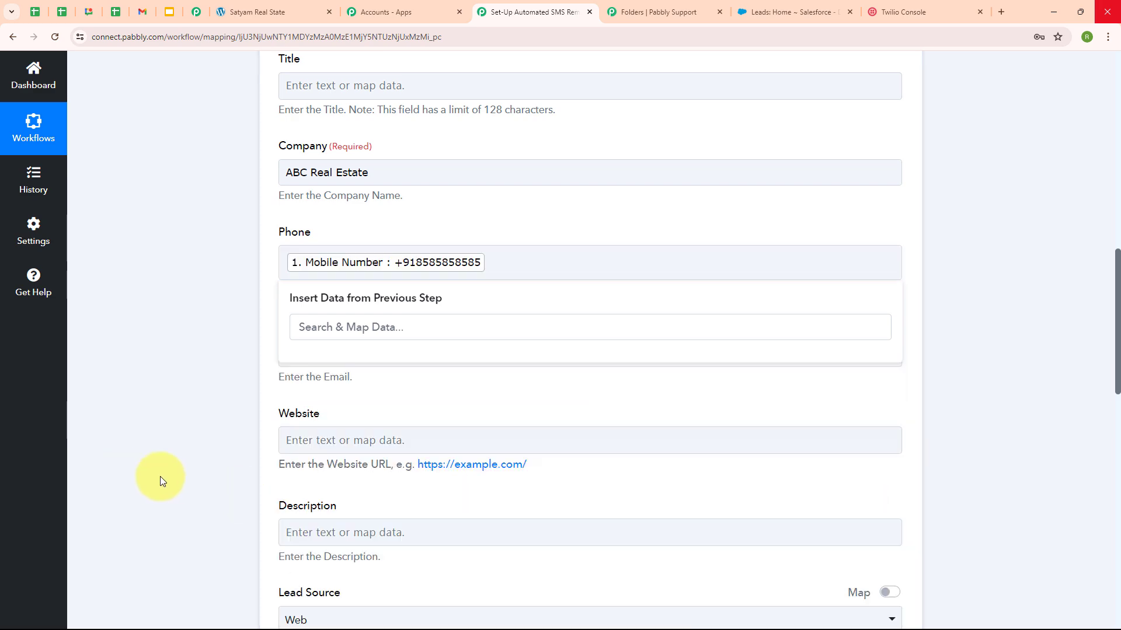
{"action": "left_click", "coordinate": [627, 436]}
{"action": "scroll", "coordinate": [467, 327], "scroll_direction": "down", "scroll_amount": 2}
{"action": "left_click", "coordinate": [362, 236]}
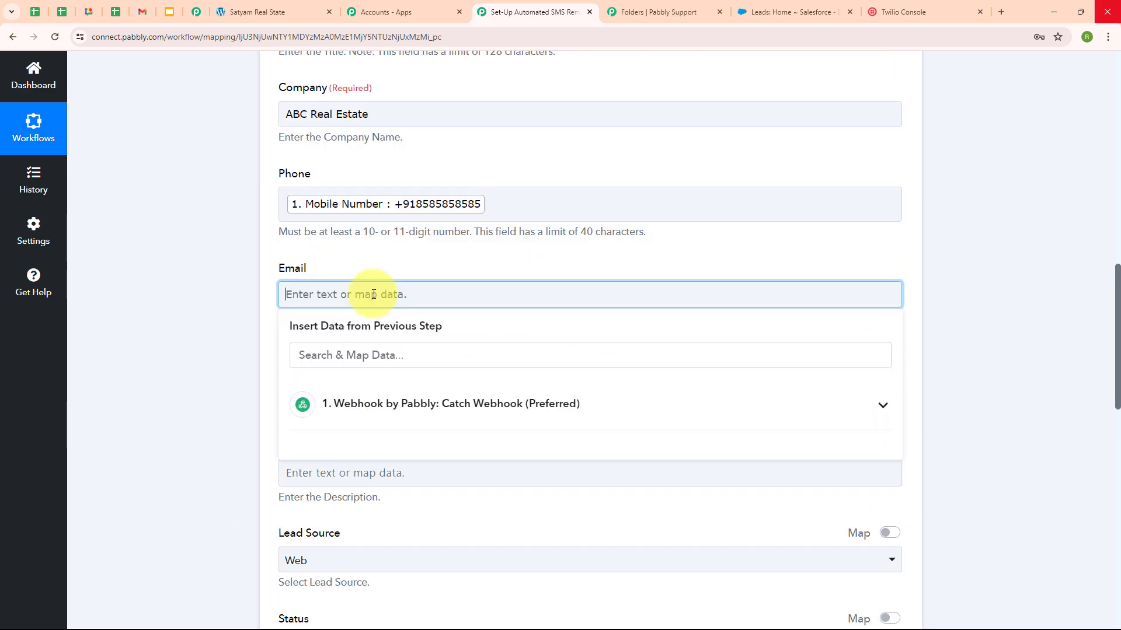
{"action": "left_click", "coordinate": [409, 411]}
{"action": "scroll", "coordinate": [461, 519], "scroll_direction": "down", "scroll_amount": 2}
{"action": "left_click", "coordinate": [462, 536]}
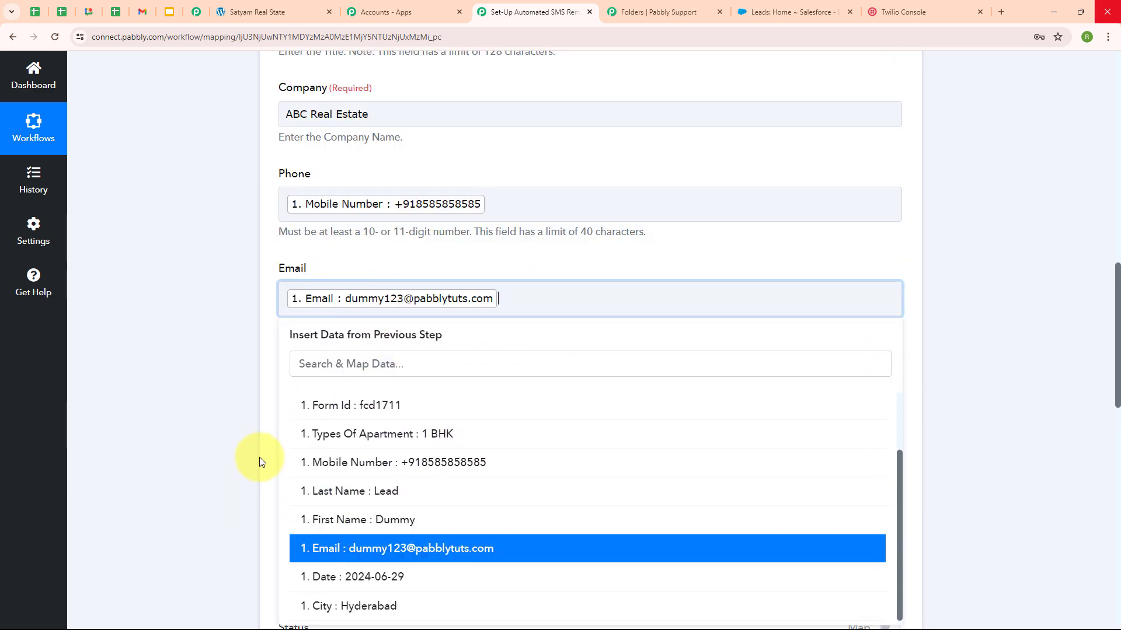
{"action": "left_click", "coordinate": [257, 457]}
Step: Map the webhook City (Hyderabad) into the lead's City field
{"action": "scroll", "coordinate": [394, 325], "scroll_direction": "down", "scroll_amount": 2}
{"action": "left_click", "coordinate": [384, 355]}
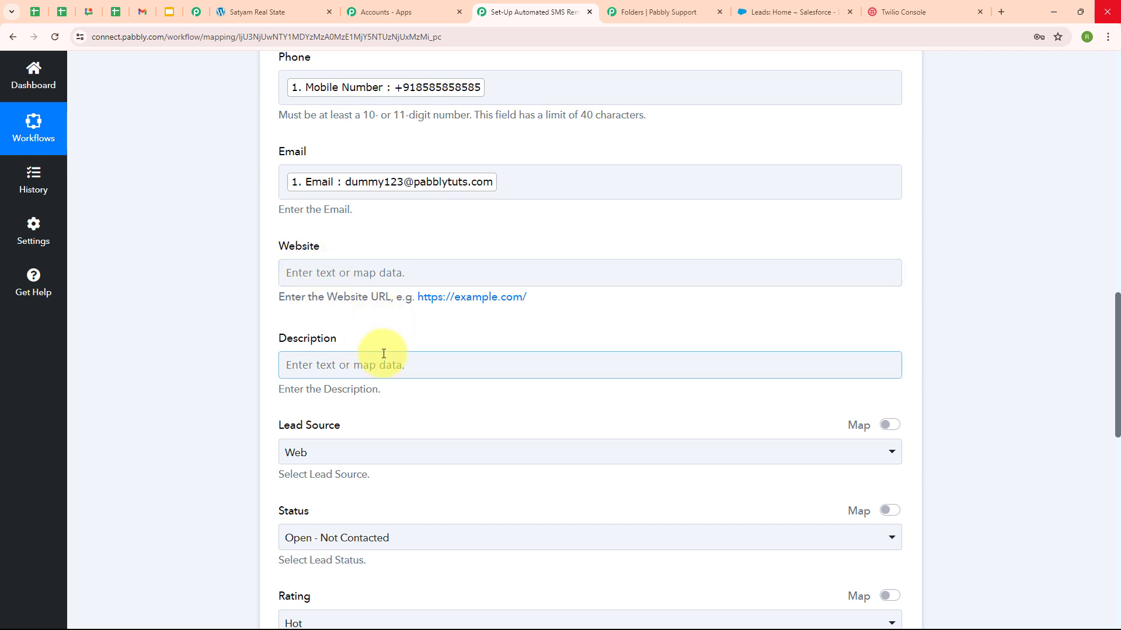
{"action": "scroll", "coordinate": [590, 402], "scroll_direction": "down", "scroll_amount": 3}
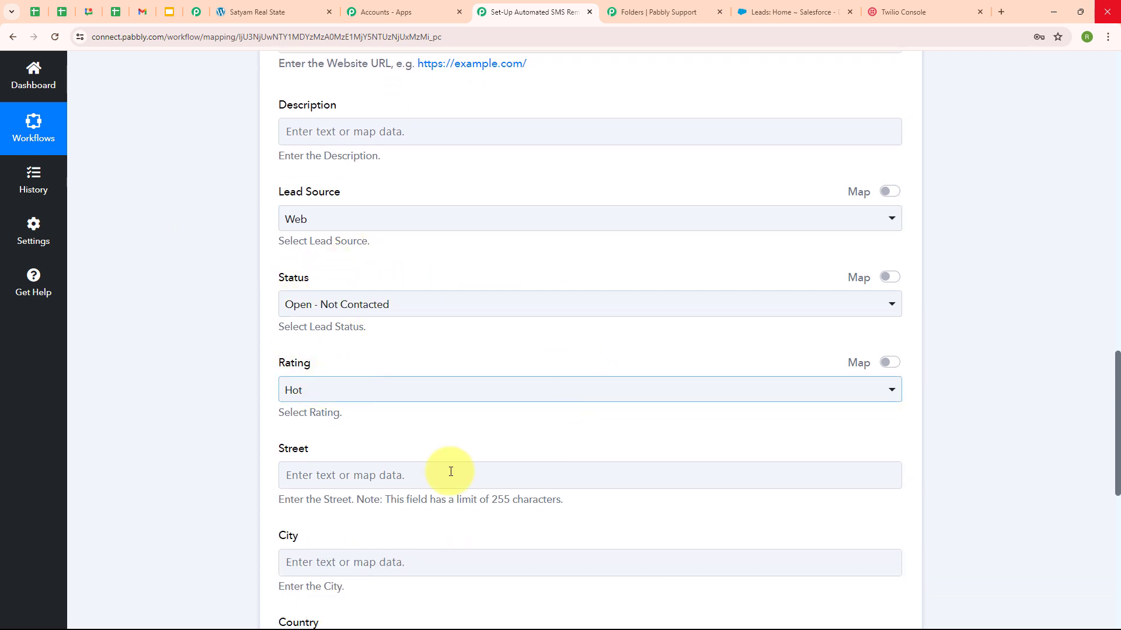
{"action": "scroll", "coordinate": [525, 450], "scroll_direction": "down", "scroll_amount": 3}
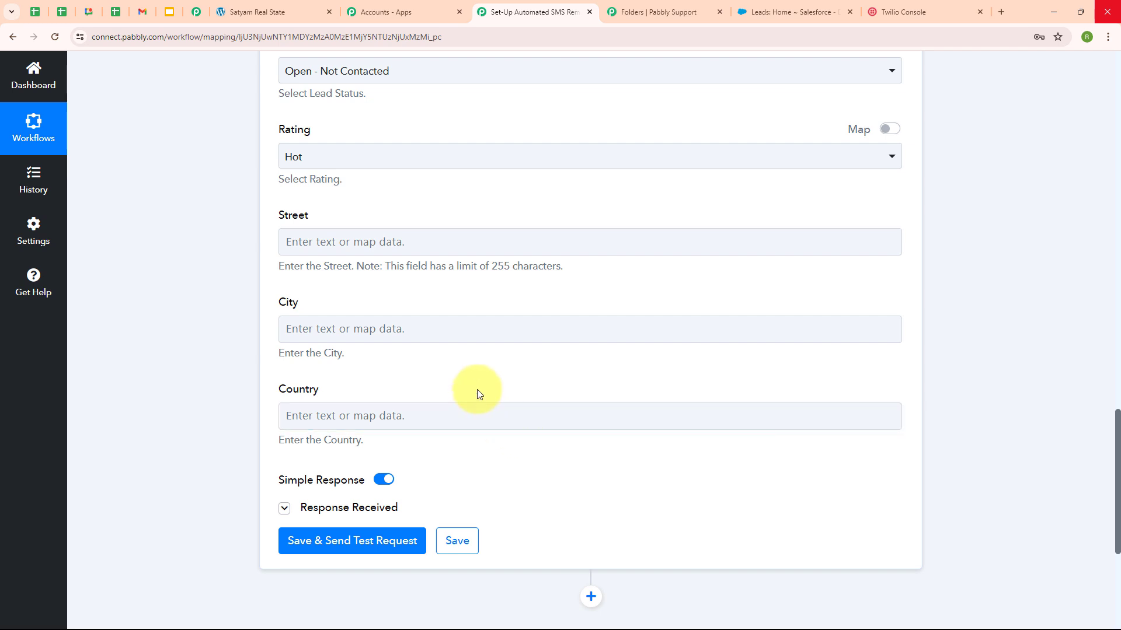
{"action": "left_click", "coordinate": [330, 330]}
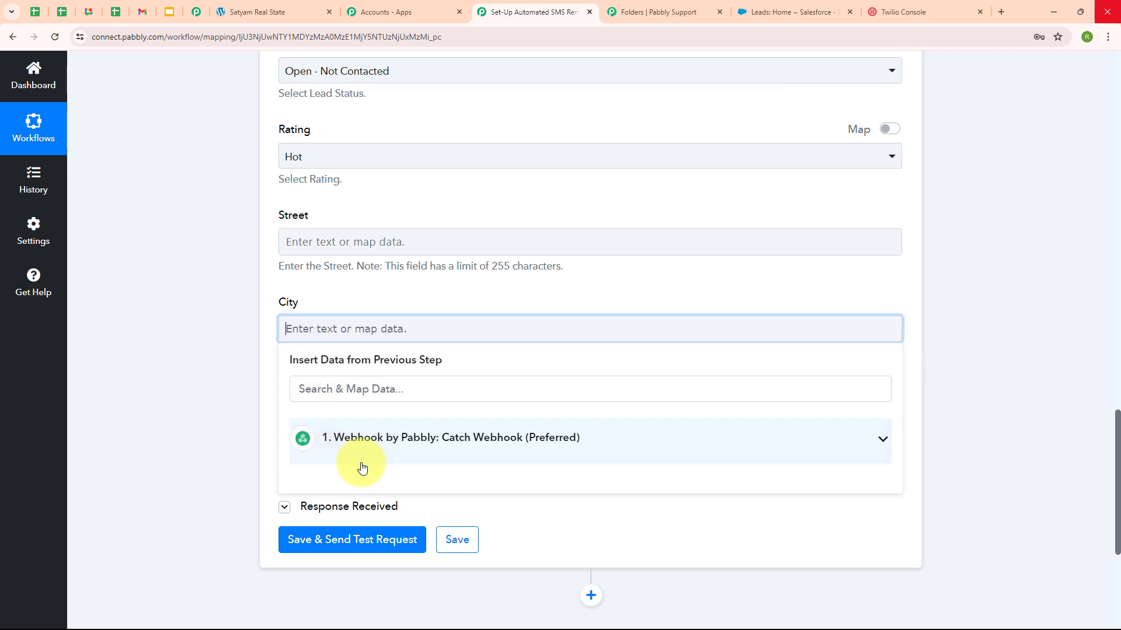
{"action": "left_click", "coordinate": [450, 439]}
{"action": "scroll", "coordinate": [473, 523], "scroll_direction": "down", "scroll_amount": 1}
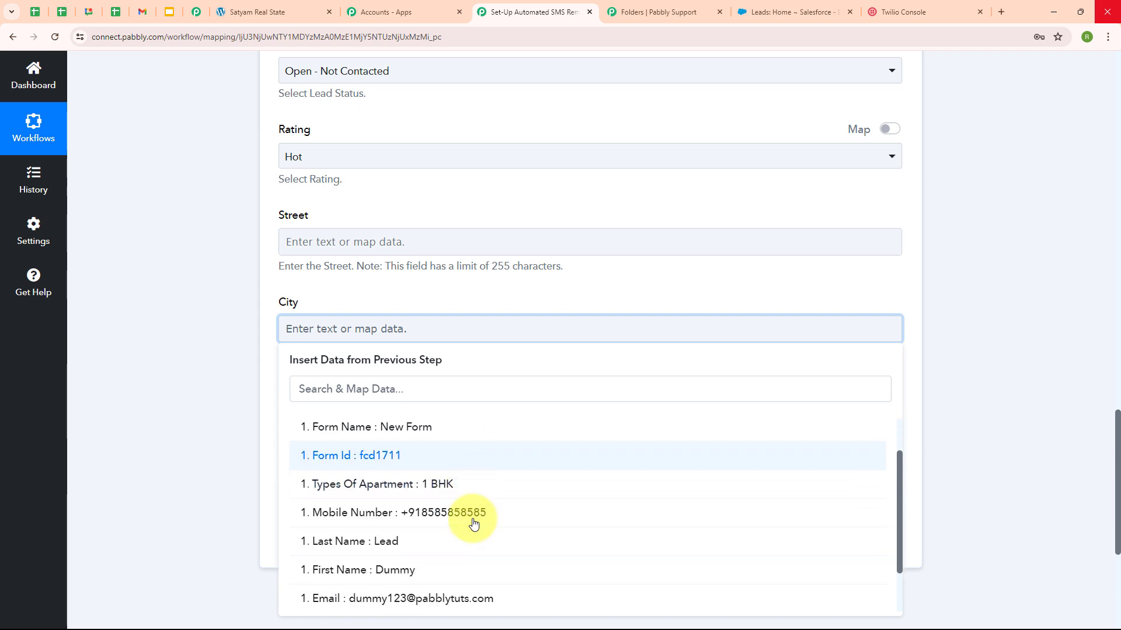
{"action": "scroll", "coordinate": [473, 524], "scroll_direction": "down", "scroll_amount": 1}
{"action": "left_click", "coordinate": [446, 591]}
{"action": "left_click", "coordinate": [130, 496]}
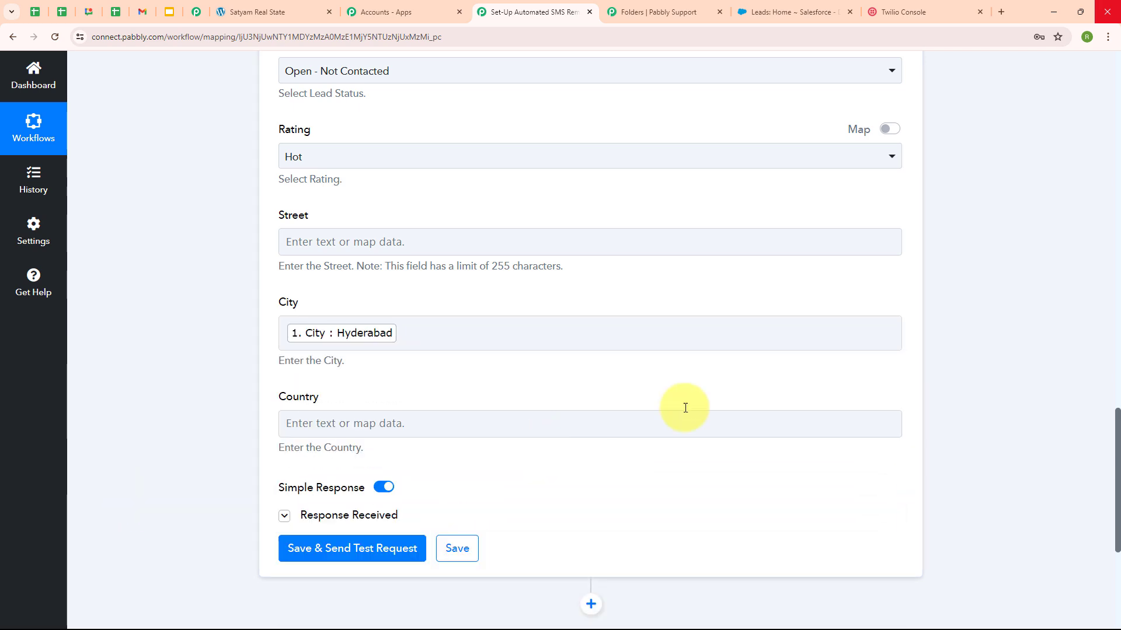
Step: Save and send the test request, confirming a new lead Id, then view Salesforce Leads
{"action": "scroll", "coordinate": [656, 325], "scroll_direction": "up", "scroll_amount": 5}
{"action": "scroll", "coordinate": [671, 216], "scroll_direction": "down", "scroll_amount": 5}
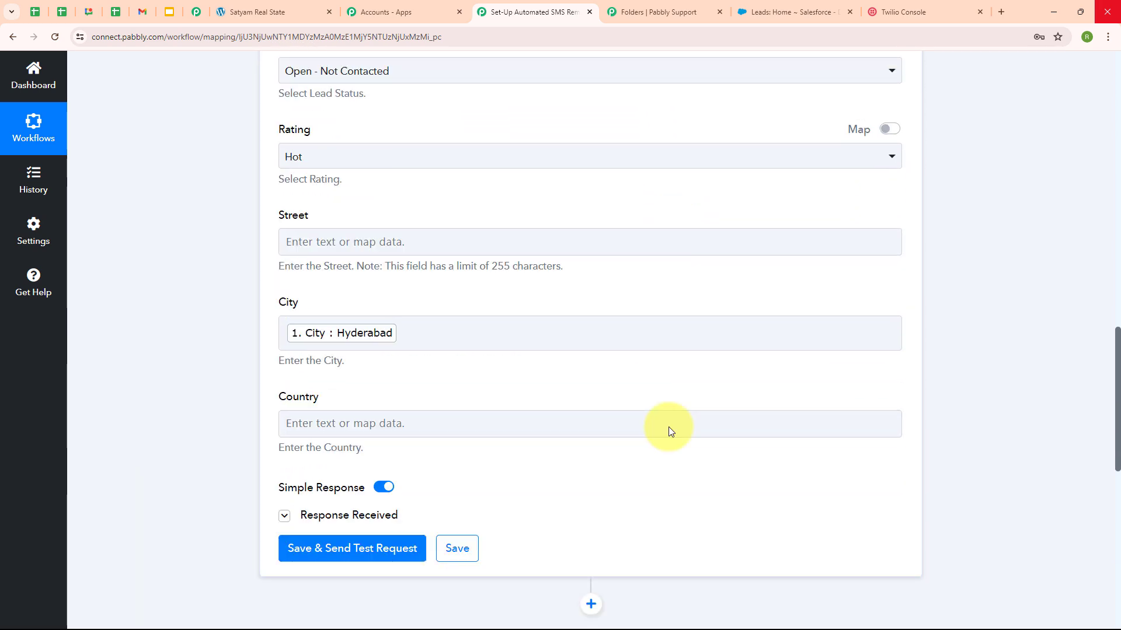
{"action": "scroll", "coordinate": [410, 480], "scroll_direction": "down", "scroll_amount": 2}
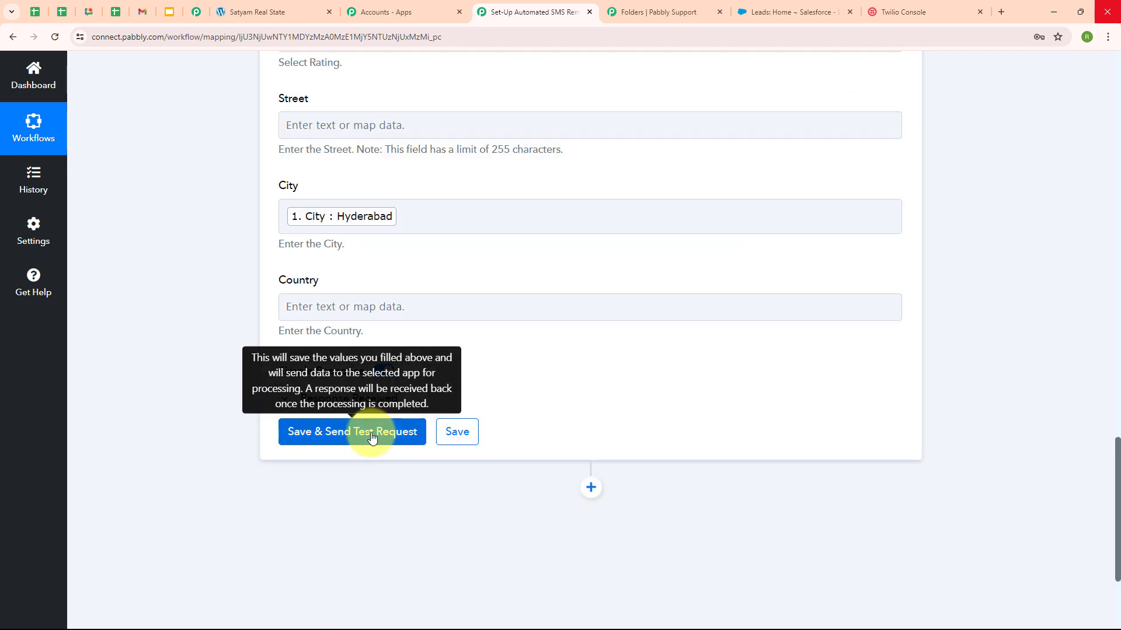
{"action": "left_click", "coordinate": [372, 438]}
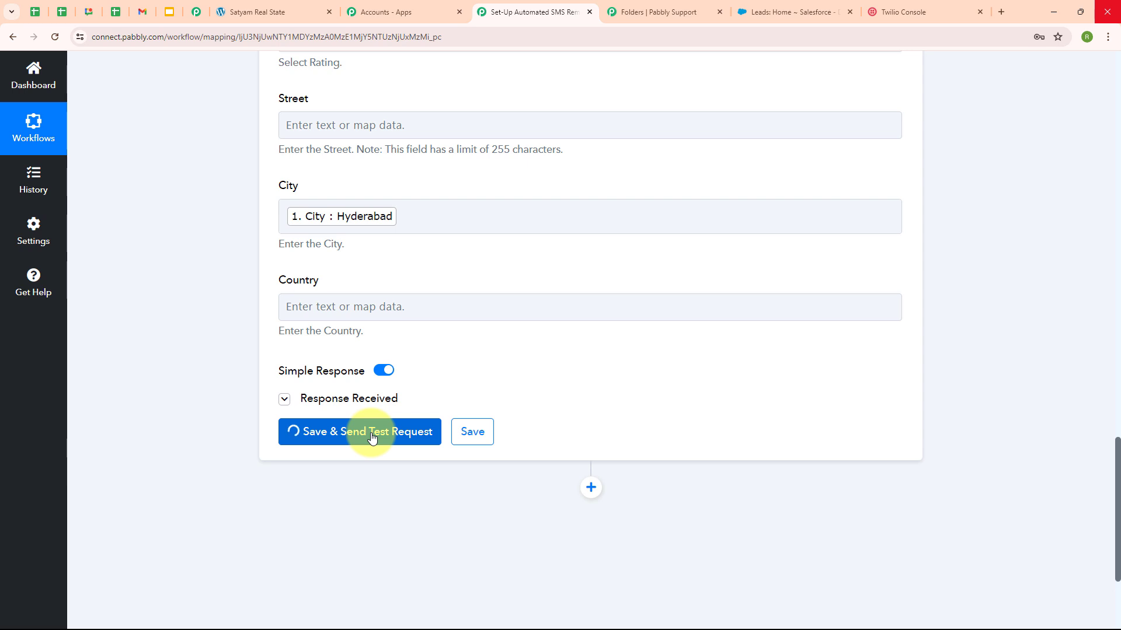
{"action": "scroll", "coordinate": [597, 384], "scroll_direction": "down", "scroll_amount": 1}
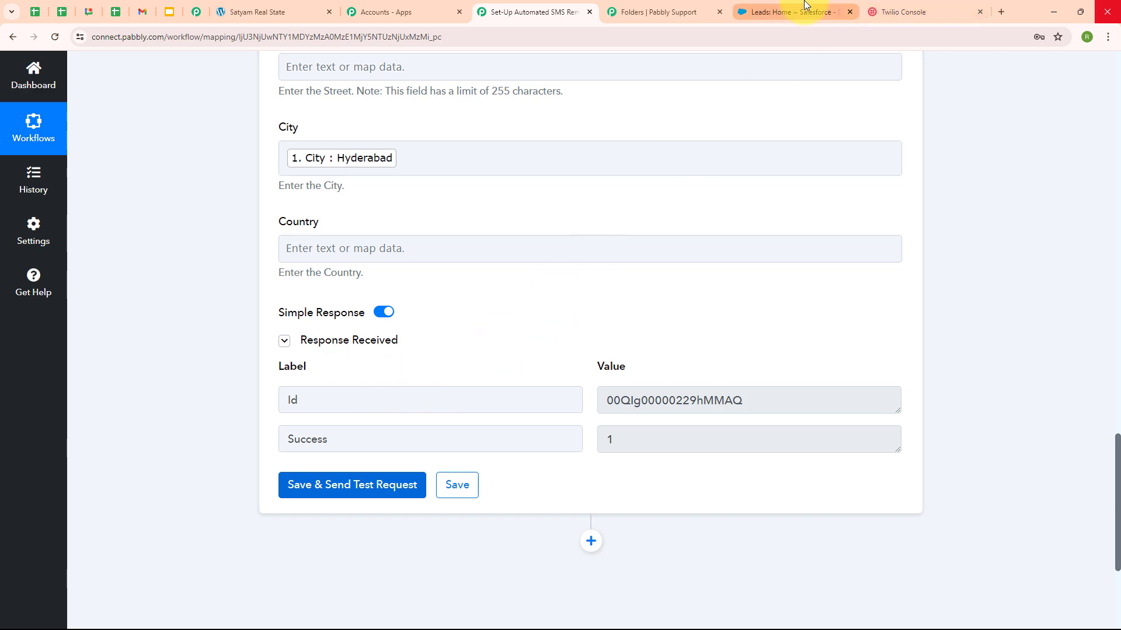
{"action": "left_click", "coordinate": [817, 12]}
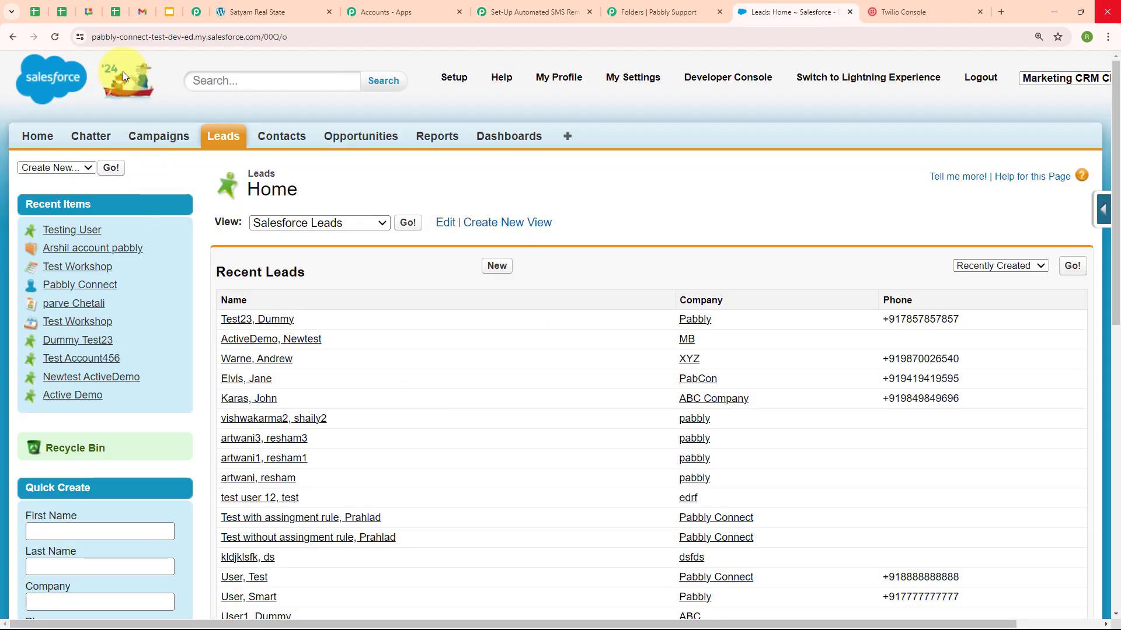
Step: Refresh Salesforce Leads to confirm the new ABC Real Estate lead, then return to the Pabbly workflow
{"action": "left_click", "coordinate": [55, 39]}
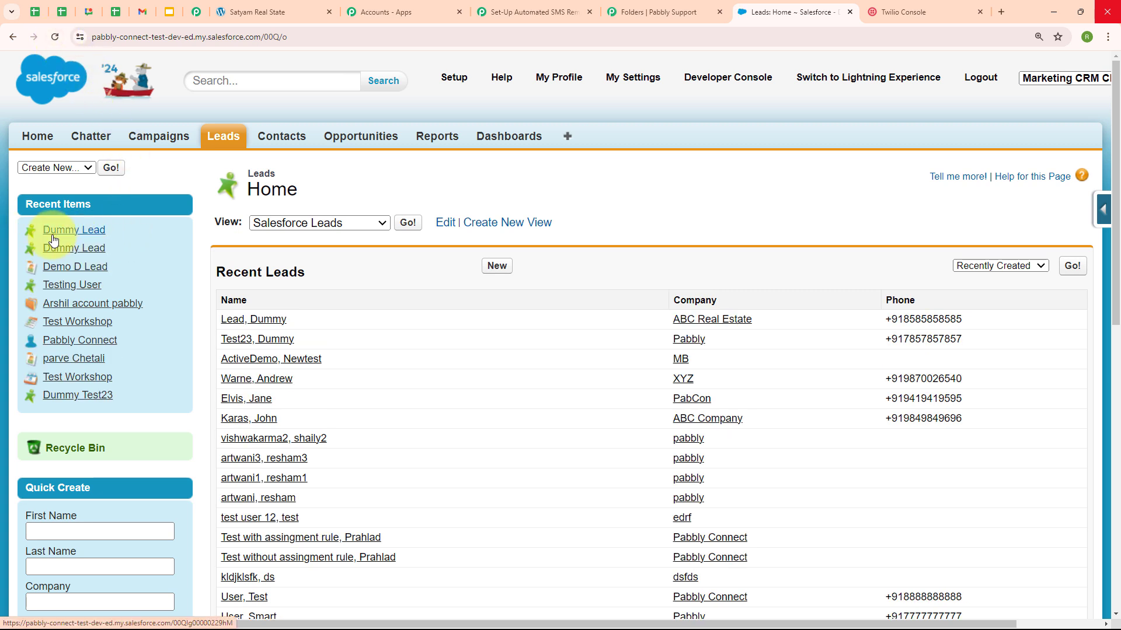
{"action": "left_click", "coordinate": [521, 11]}
{"action": "scroll", "coordinate": [890, 166], "scroll_direction": "up", "scroll_amount": 20}
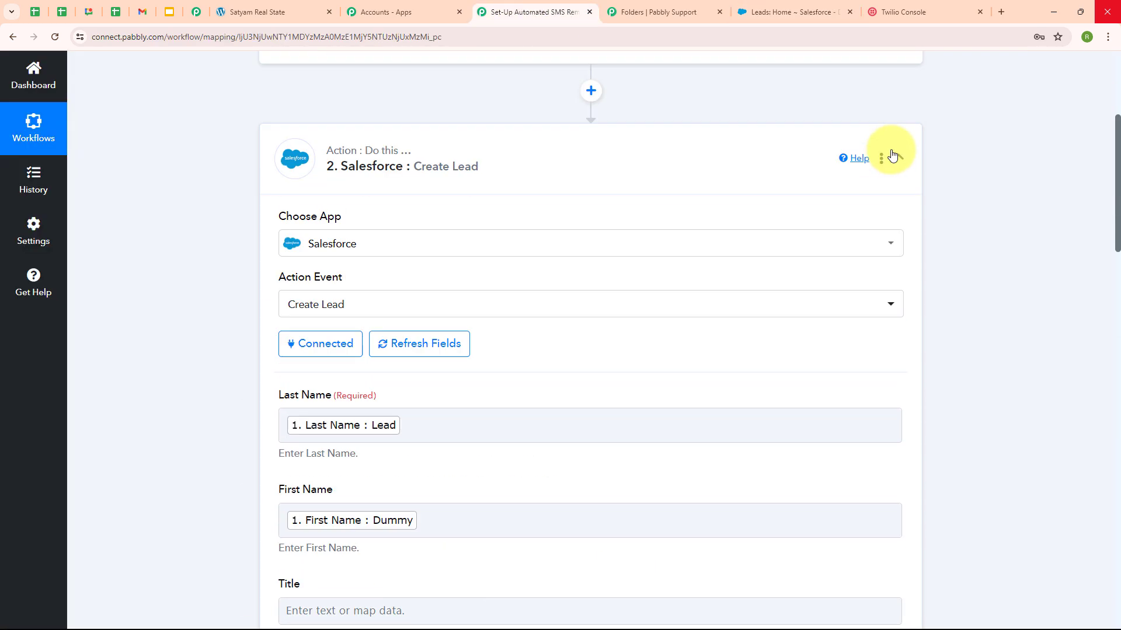
Step: Add a Twilio step after the Salesforce lead step using the Send SMS Message action event
{"action": "left_click", "coordinate": [894, 156]}
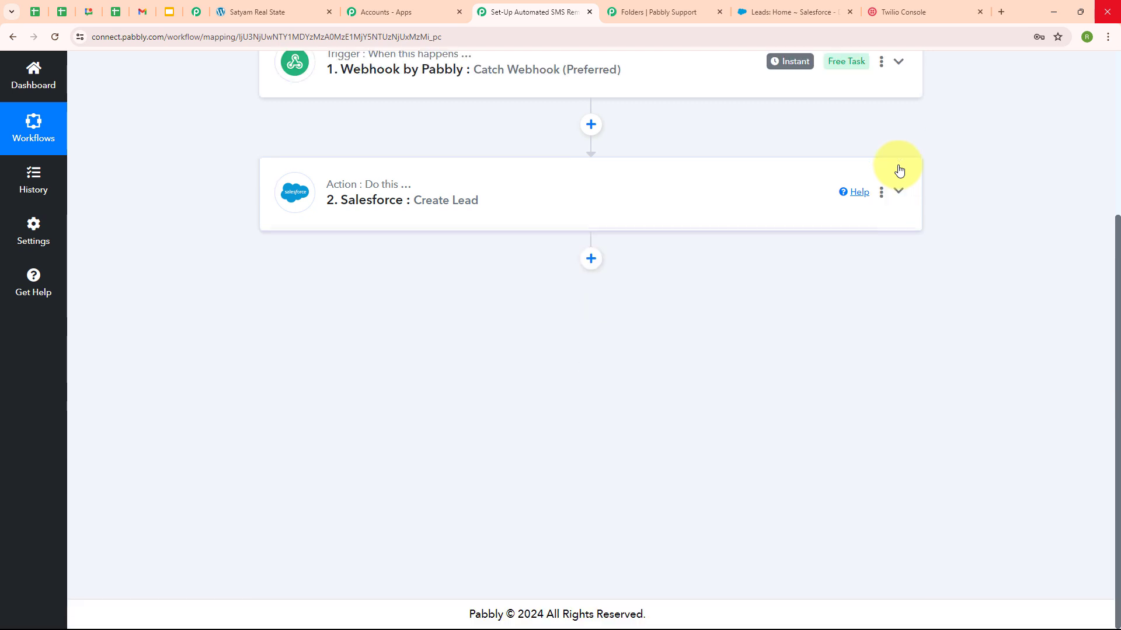
{"action": "left_click", "coordinate": [591, 259]}
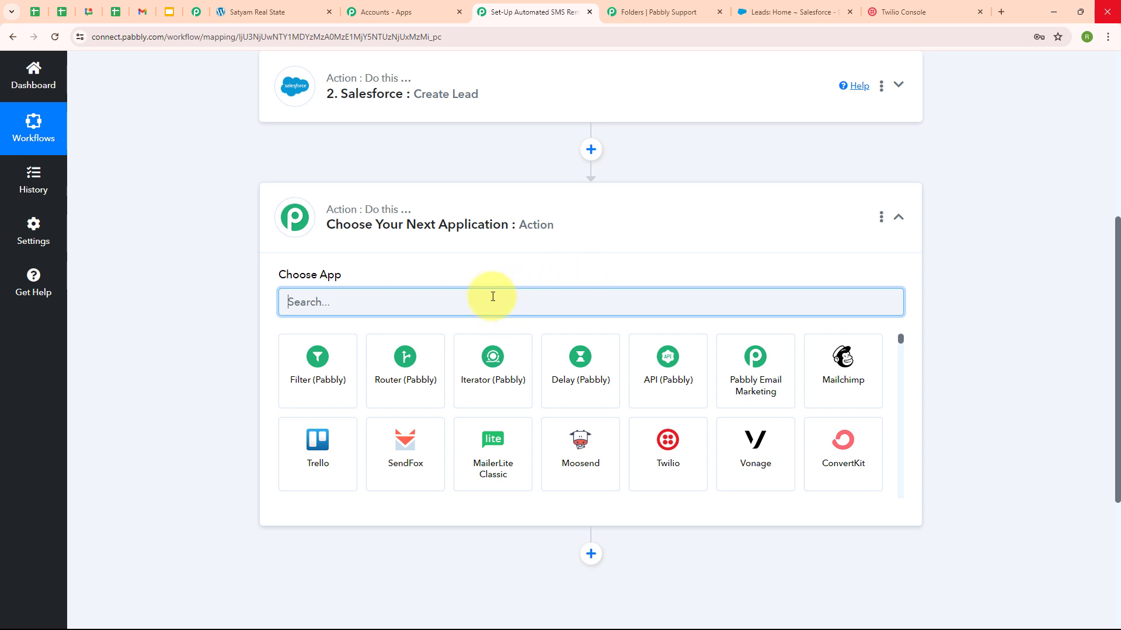
{"action": "type", "text": "twi"}
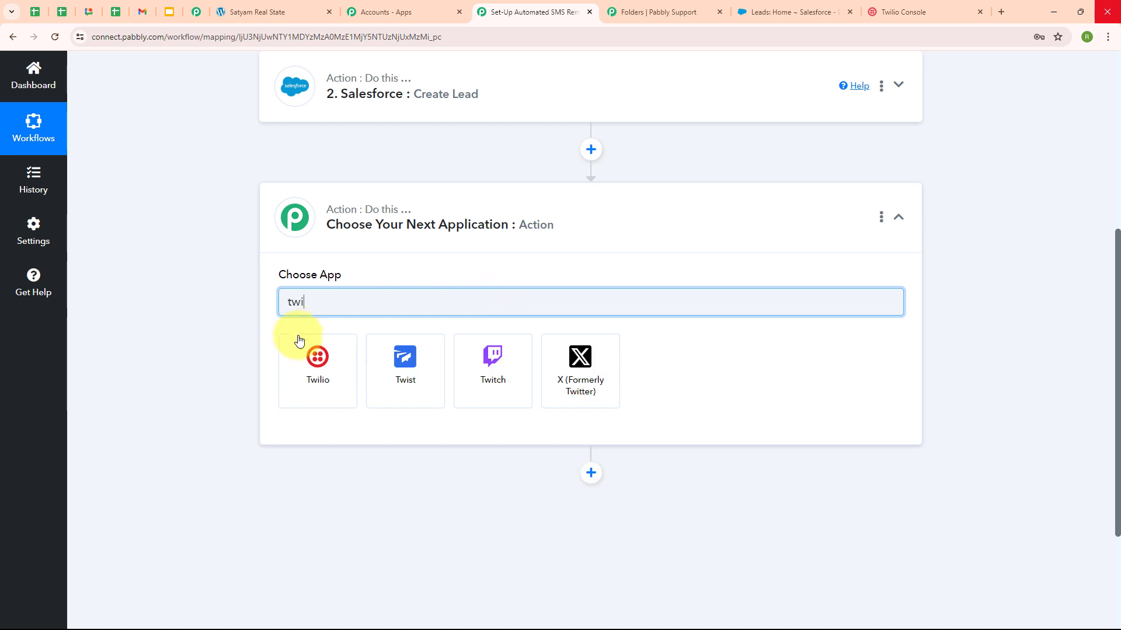
{"action": "left_click", "coordinate": [299, 340]}
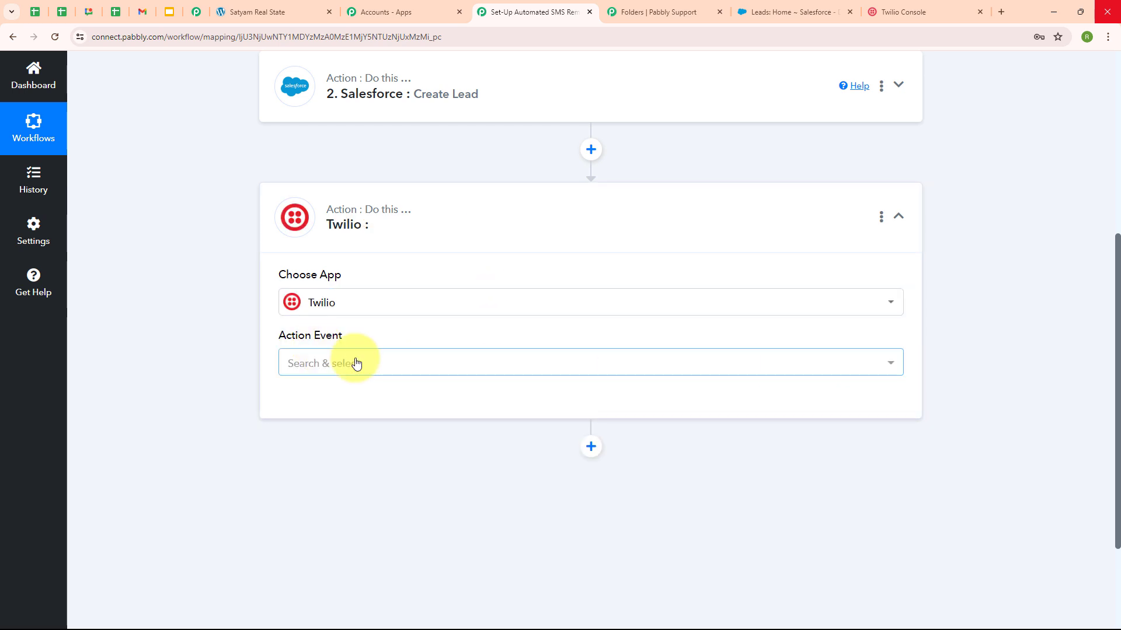
{"action": "left_click", "coordinate": [356, 363]}
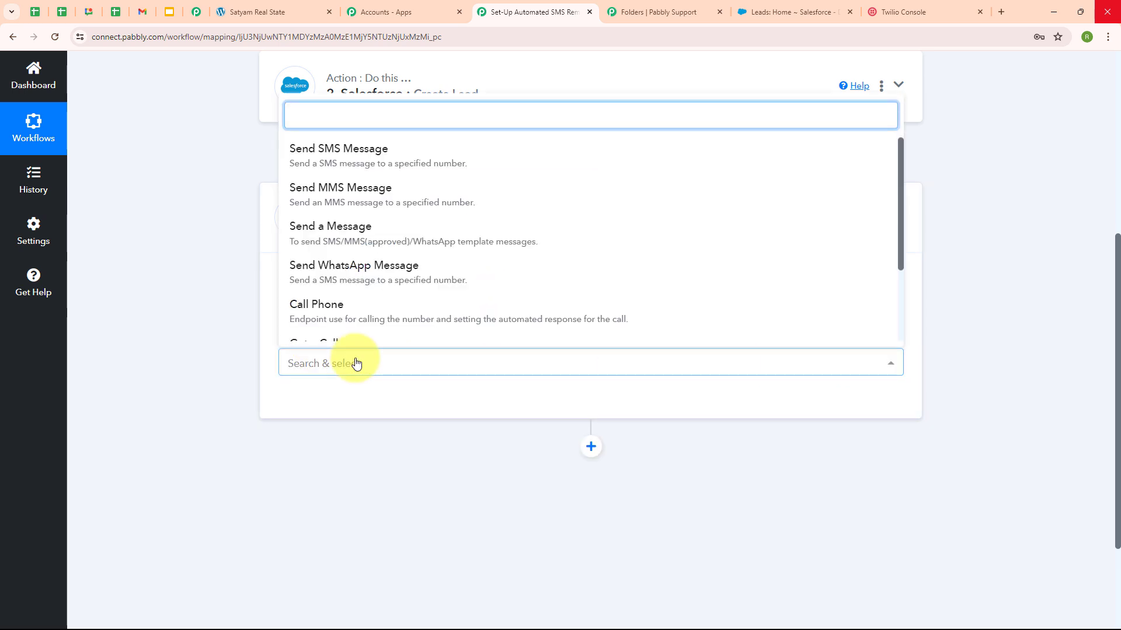
{"action": "left_click", "coordinate": [365, 166]}
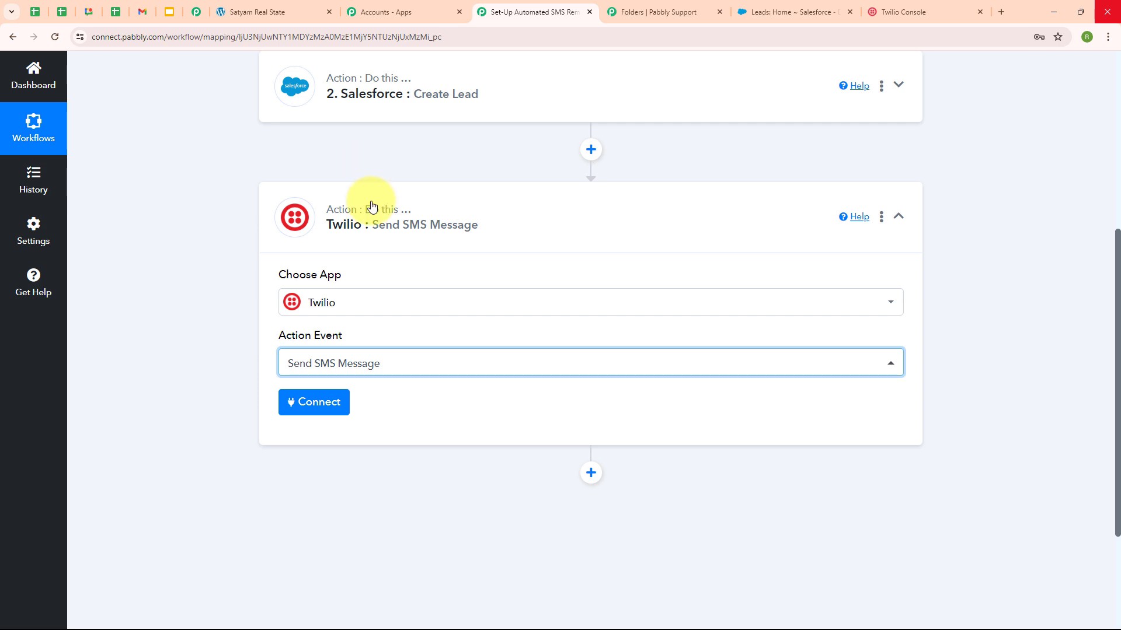
Step: Start a new Twilio connection named Twilio #11, then switch to the Twilio Console
{"action": "left_click", "coordinate": [323, 412]}
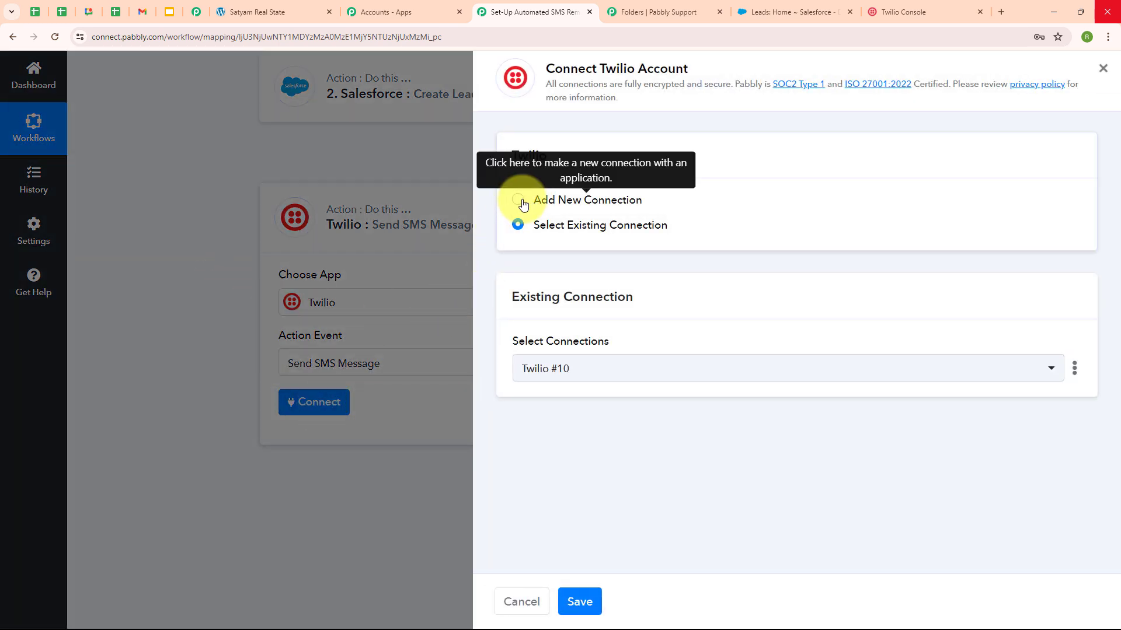
{"action": "left_click", "coordinate": [519, 200]}
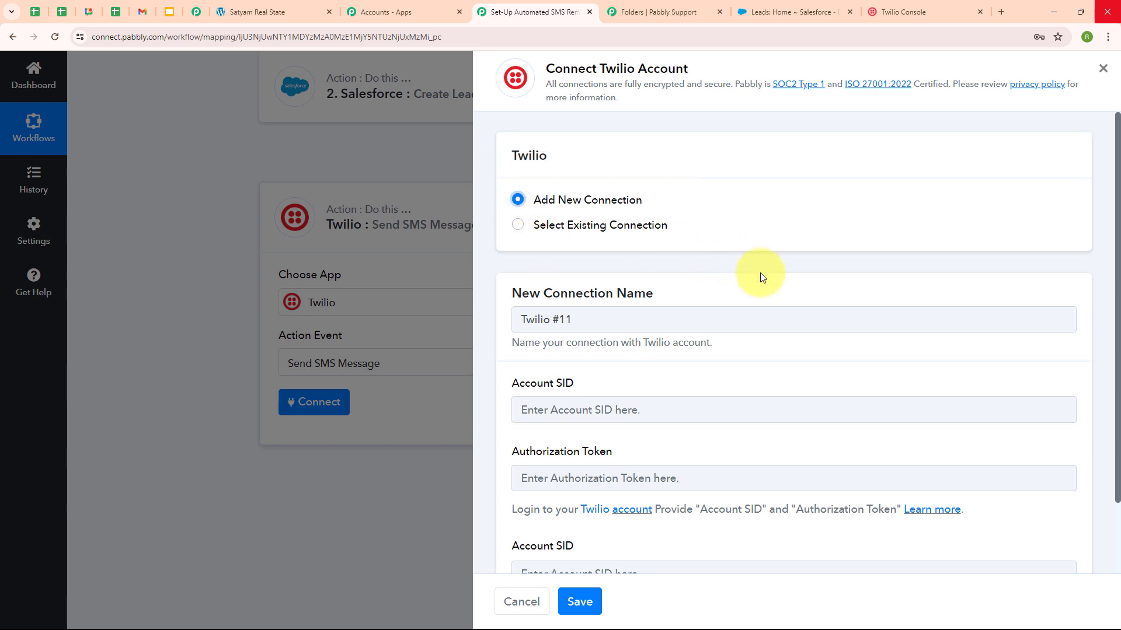
{"action": "scroll", "coordinate": [761, 275], "scroll_direction": "down", "scroll_amount": 2}
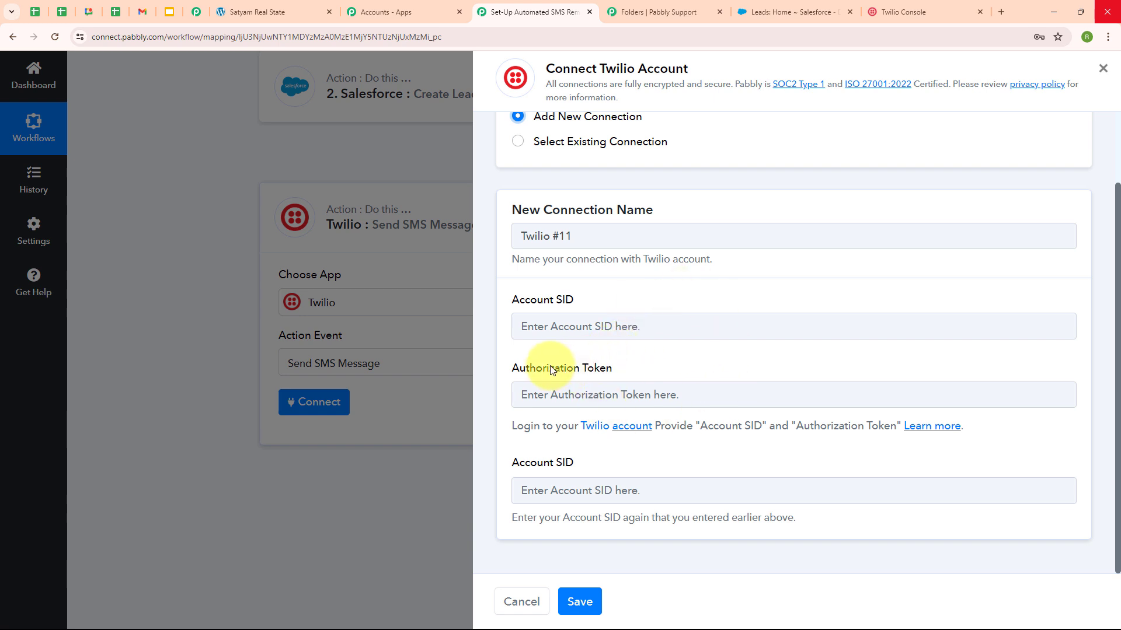
{"action": "left_click", "coordinate": [888, 5]}
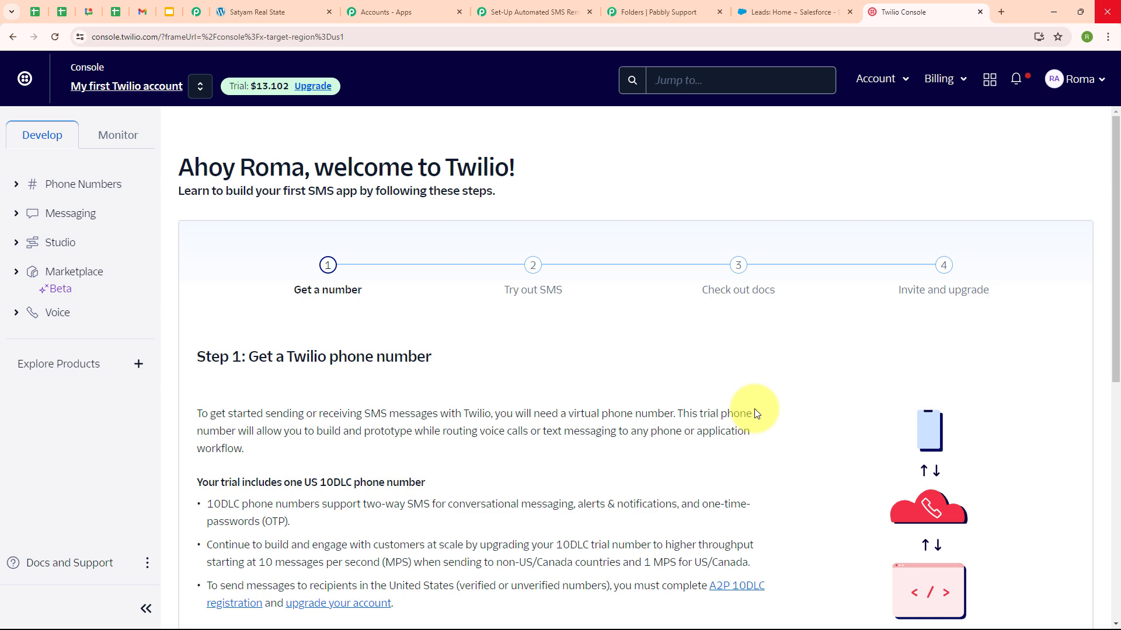
Step: Scroll the Twilio Console down to the Account Info credentials
{"action": "scroll", "coordinate": [753, 412], "scroll_direction": "down", "scroll_amount": 8}
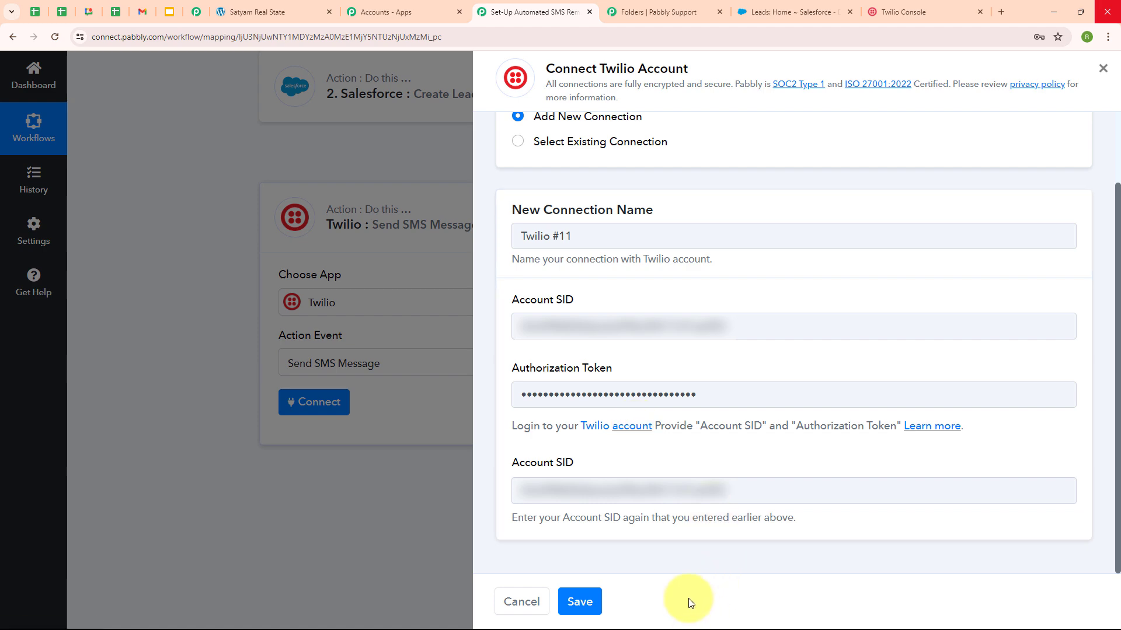
Step: Save the Twilio connection and paste the 'Reminder: Property Viewing Tomorrow' message into the SMS body
{"action": "left_click", "coordinate": [595, 603]}
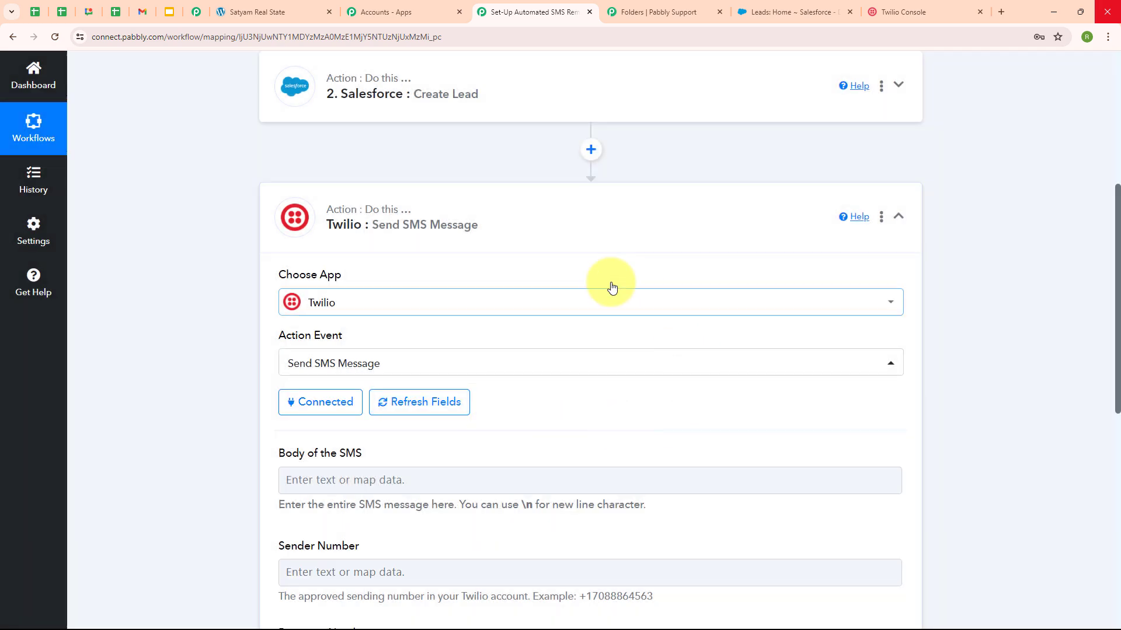
{"action": "scroll", "coordinate": [656, 430], "scroll_direction": "down", "scroll_amount": 5}
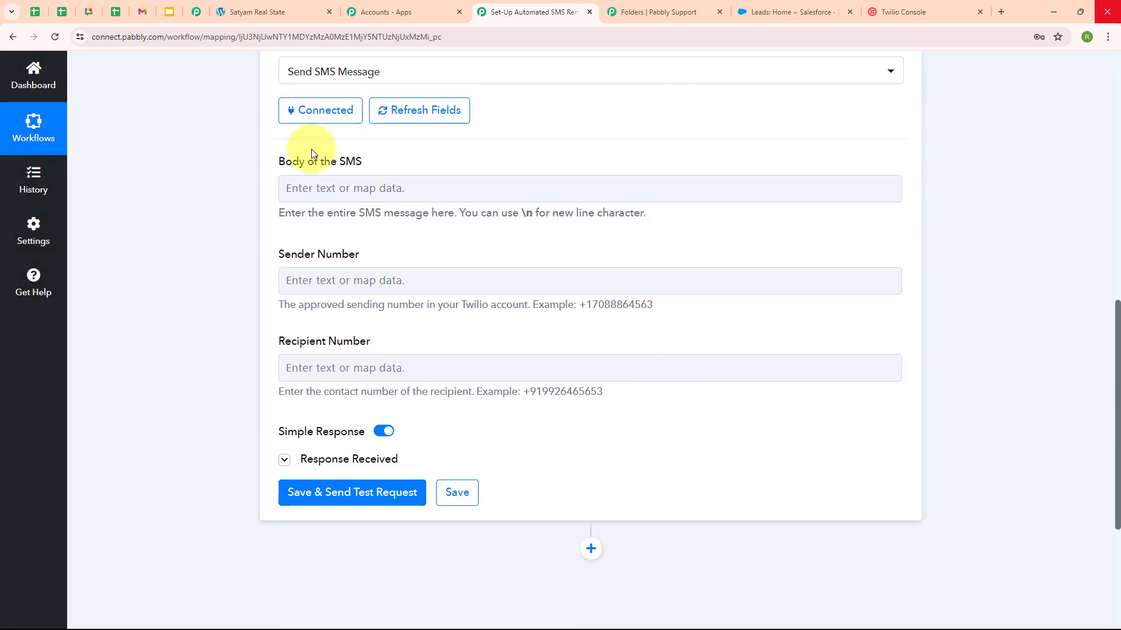
{"action": "left_click", "coordinate": [353, 176]}
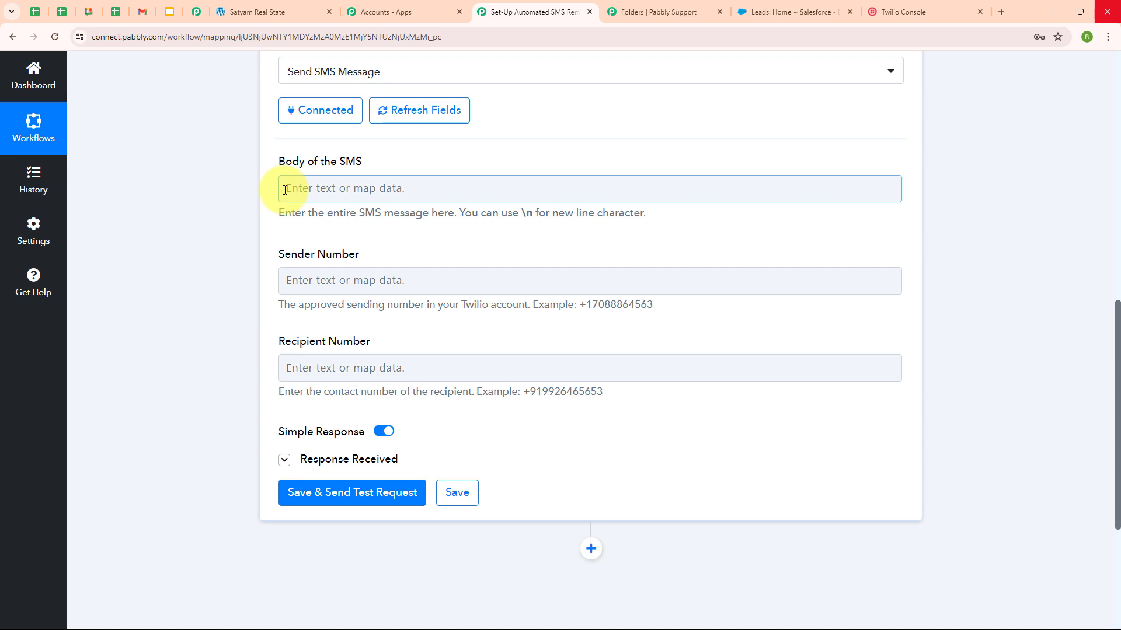
{"action": "type", "text": "Reminder: Property Viewing Tomorrow  Hi {Recipient's Name} , Just a friendly reminder about your property viewing appointment tomorrow ({Date}) for {Type of Apartment} Apartment. We look forward to showing you around! If you need to reschedule, please let us know.  Best regards, ABC Real Estate"}
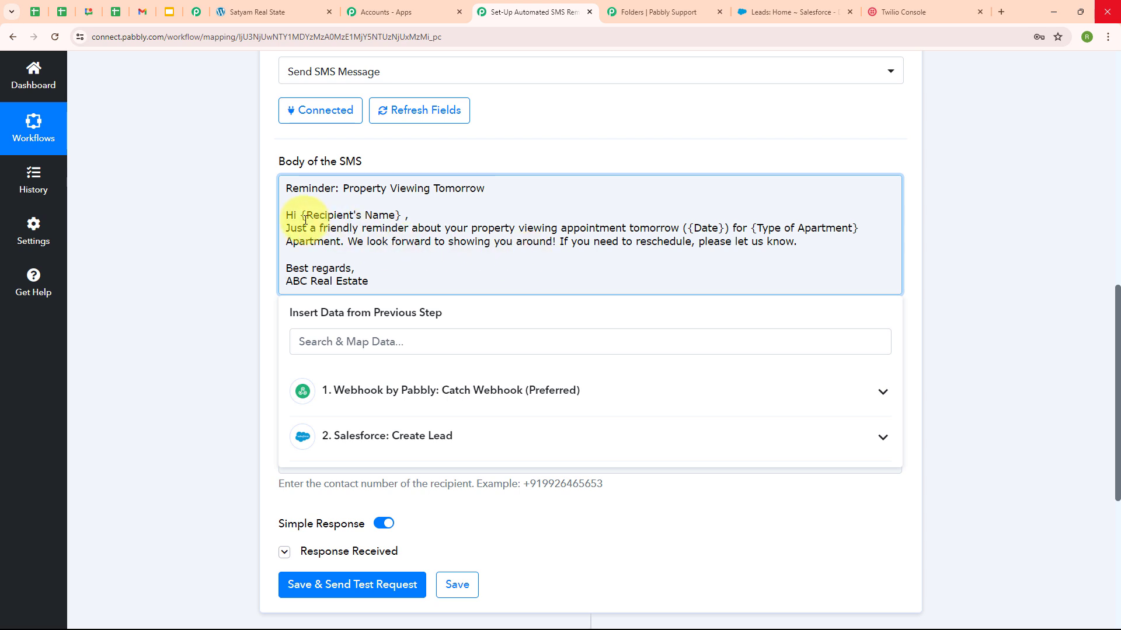
Step: Replace the {Recipient's Name} placeholder with the webhook's First Name field
{"action": "left_click_drag", "start_coordinate": [301, 216], "coordinate": [402, 217]}
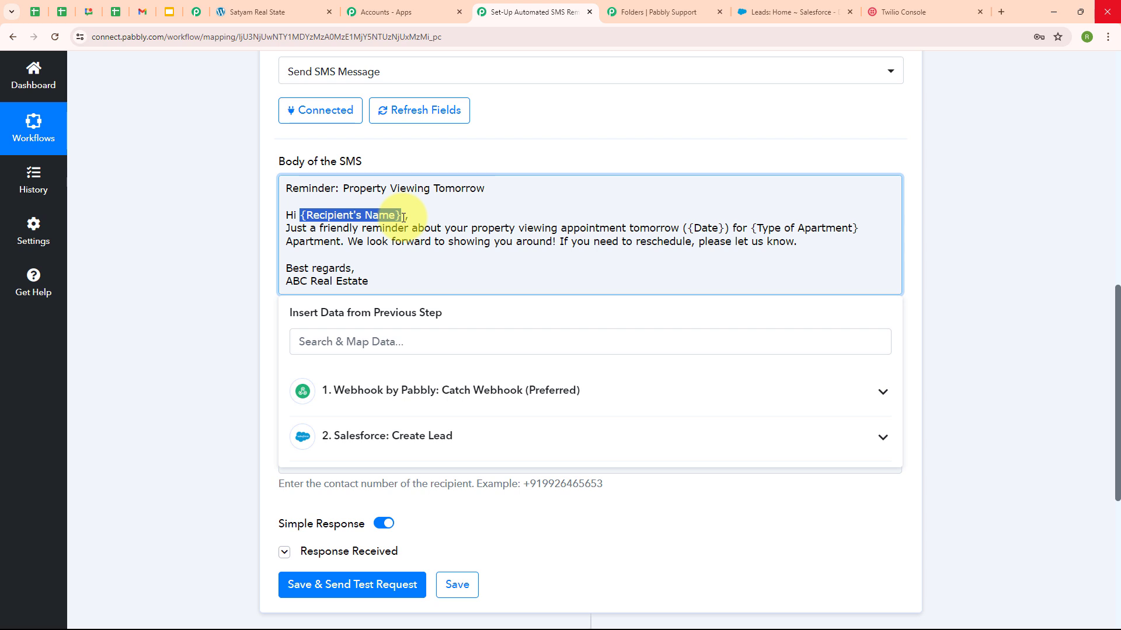
{"action": "key", "text": "BackSpace"}
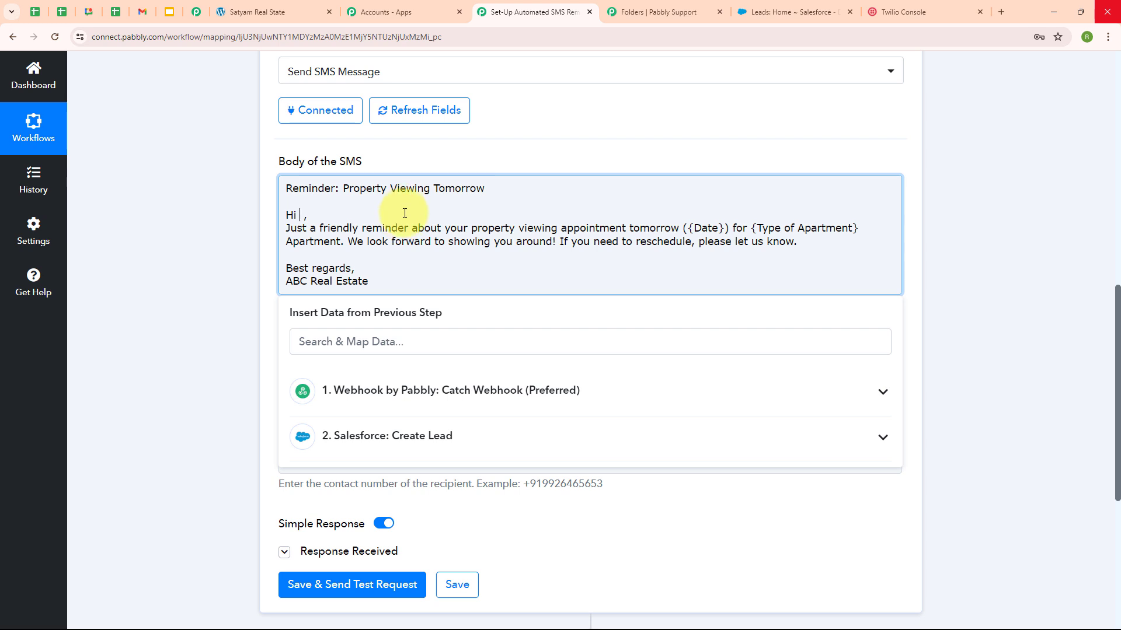
{"action": "left_click", "coordinate": [505, 403]}
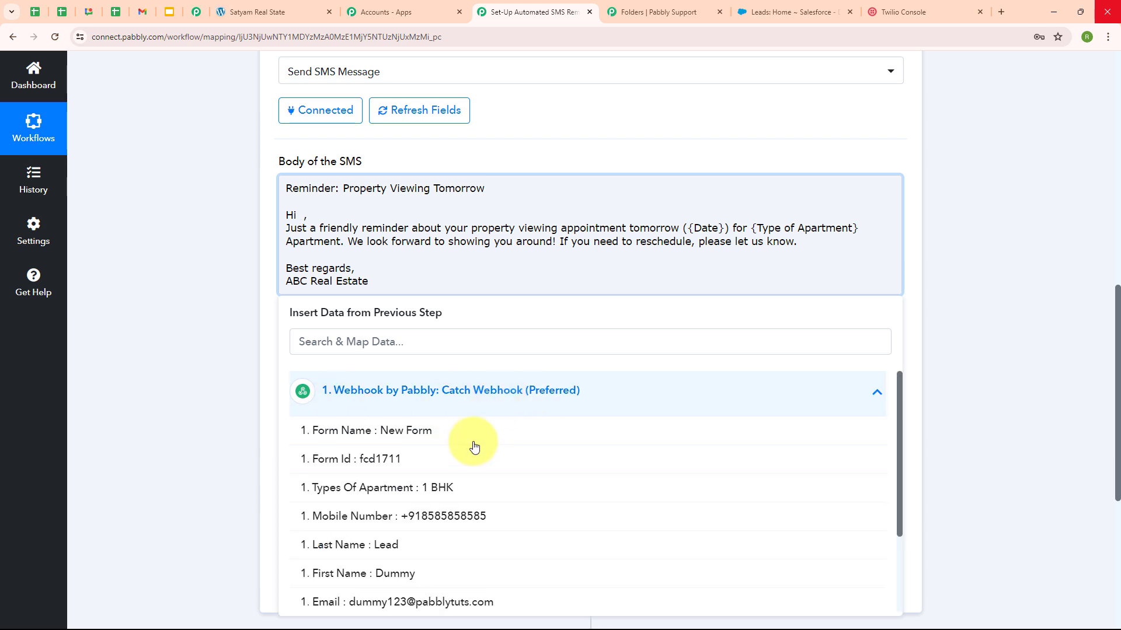
{"action": "left_click", "coordinate": [525, 579]}
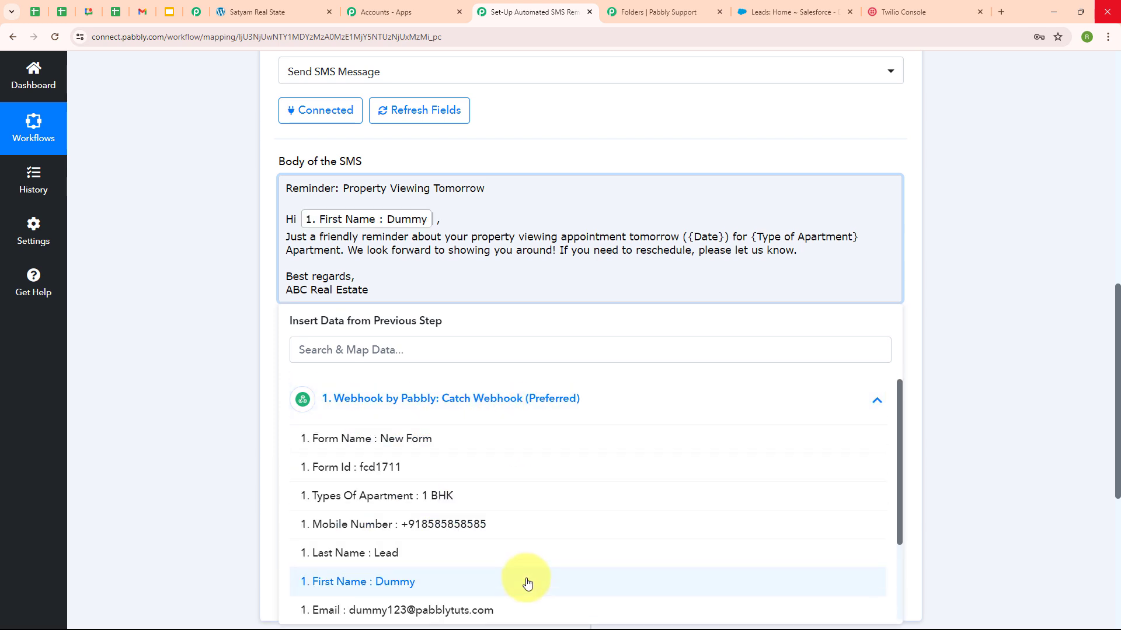
Step: Replace the {Date} placeholder with the webhook's Date field
{"action": "left_click_drag", "start_coordinate": [687, 237], "coordinate": [723, 239]}
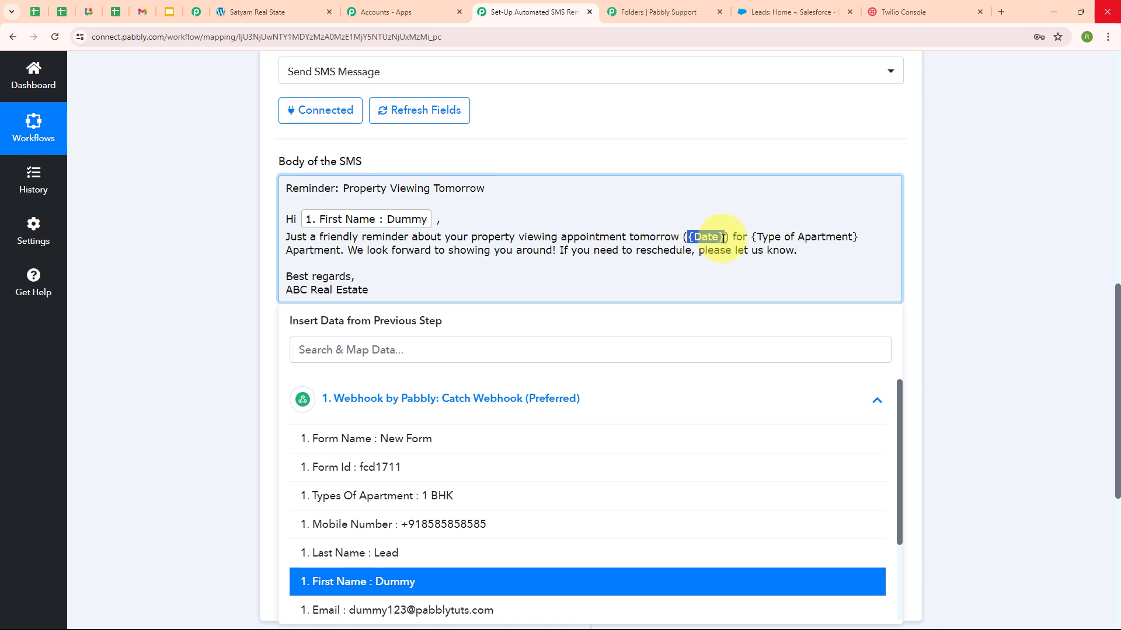
{"action": "key", "text": "BackSpace"}
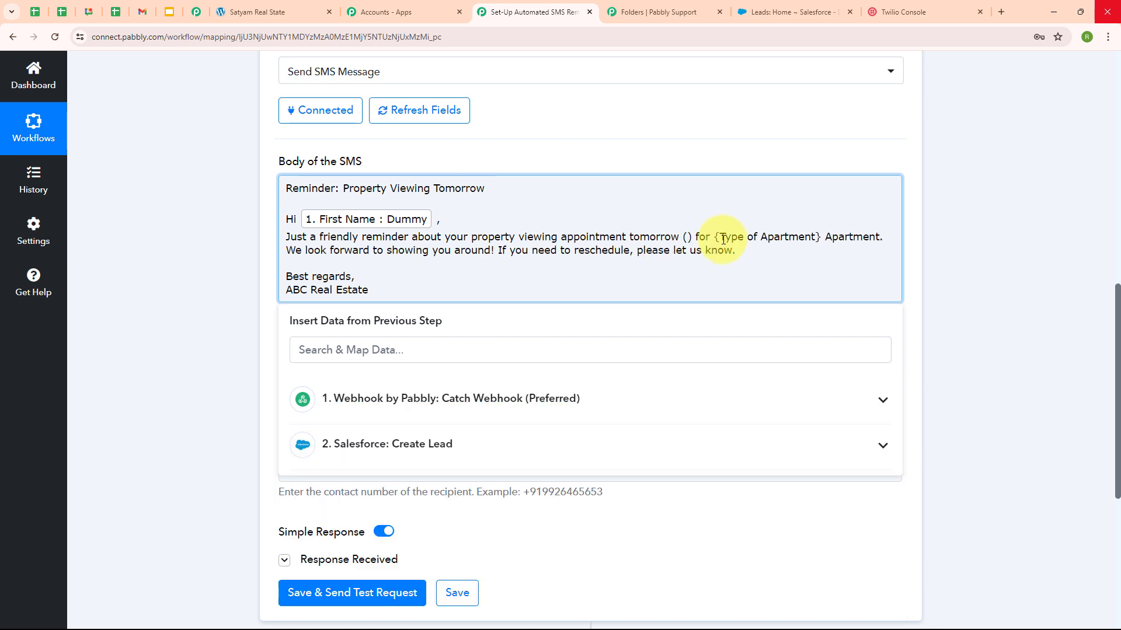
{"action": "left_click", "coordinate": [607, 398]}
{"action": "scroll", "coordinate": [532, 514], "scroll_direction": "down", "scroll_amount": 1}
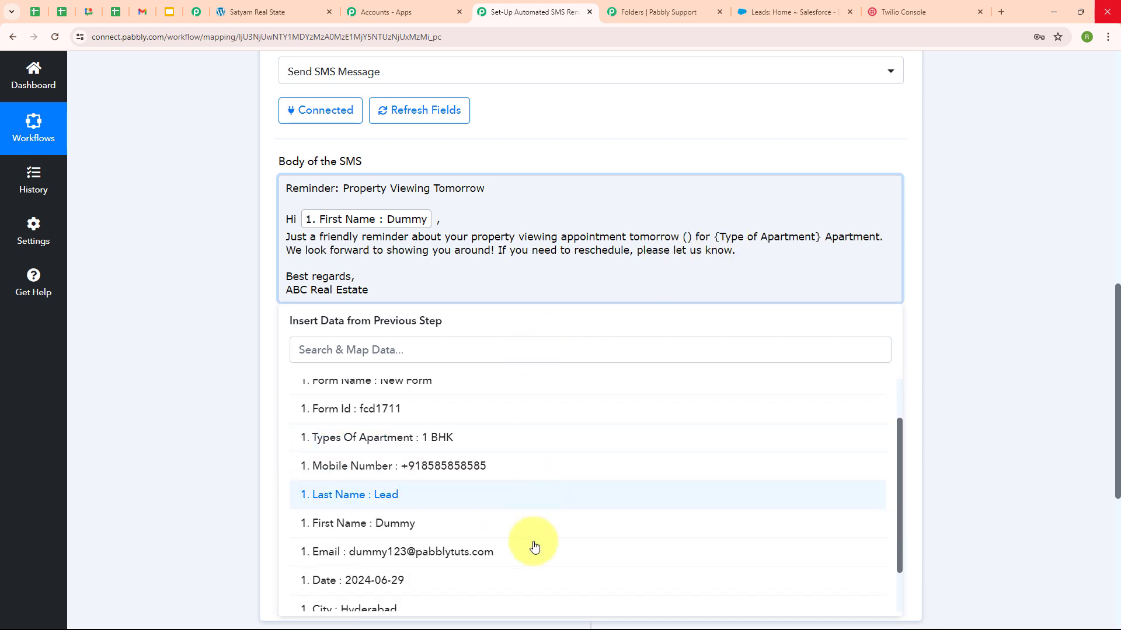
{"action": "left_click", "coordinate": [534, 581]}
Step: Replace the {Type of Apartment} placeholder with the webhook's Types Of Apartment field
{"action": "left_click_drag", "start_coordinate": [837, 241], "coordinate": [345, 258]}
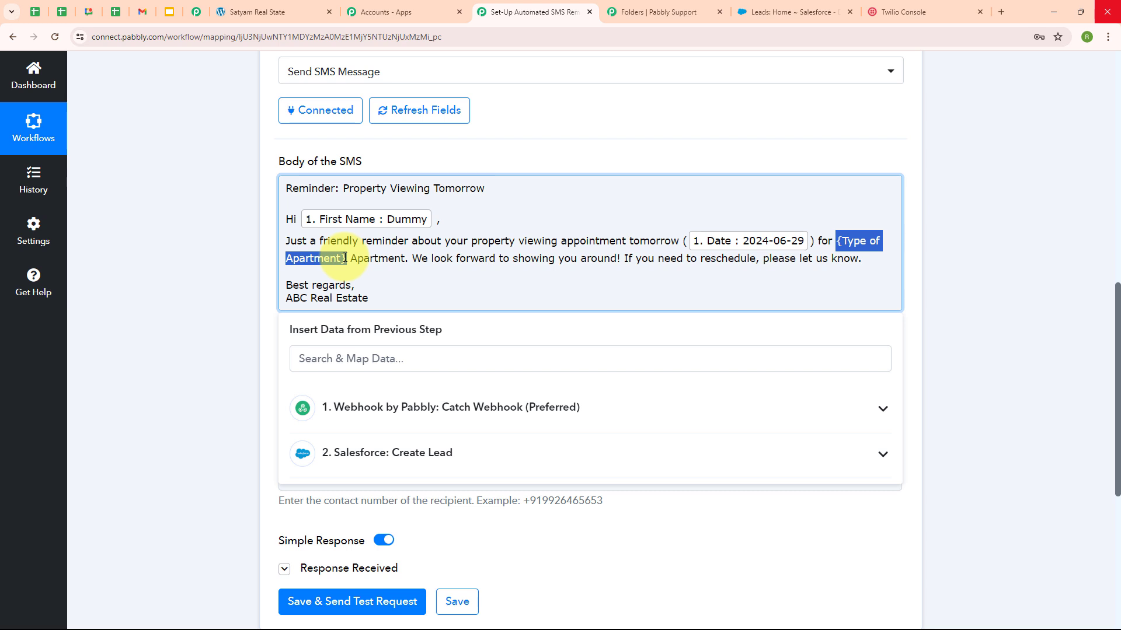
{"action": "key", "text": "BackSpace"}
{"action": "left_click", "coordinate": [400, 407]}
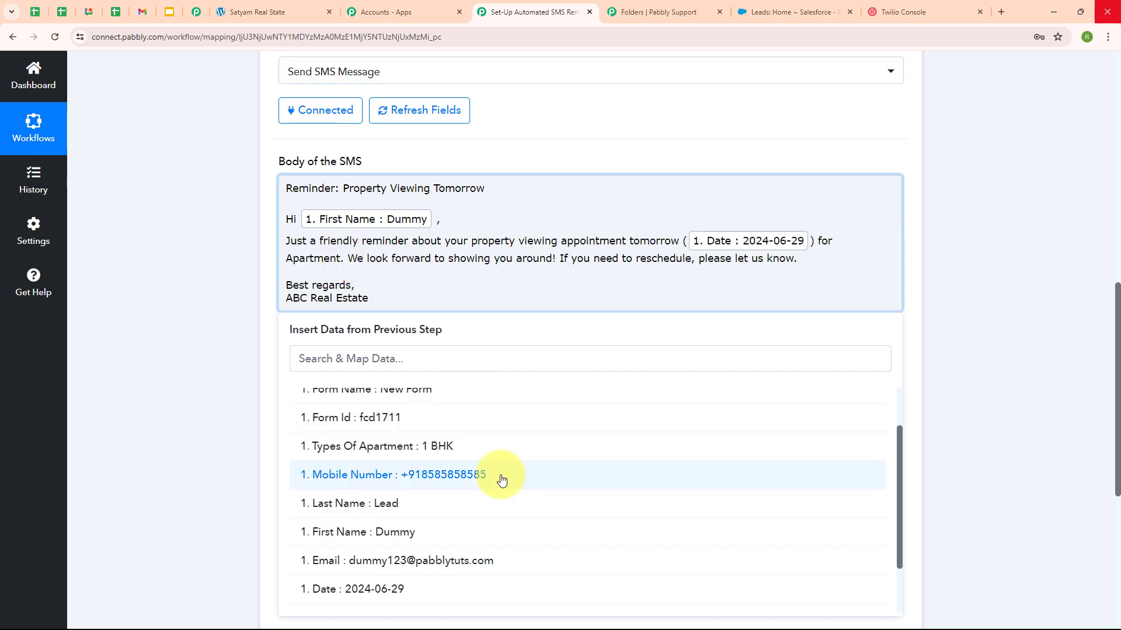
{"action": "left_click", "coordinate": [499, 457]}
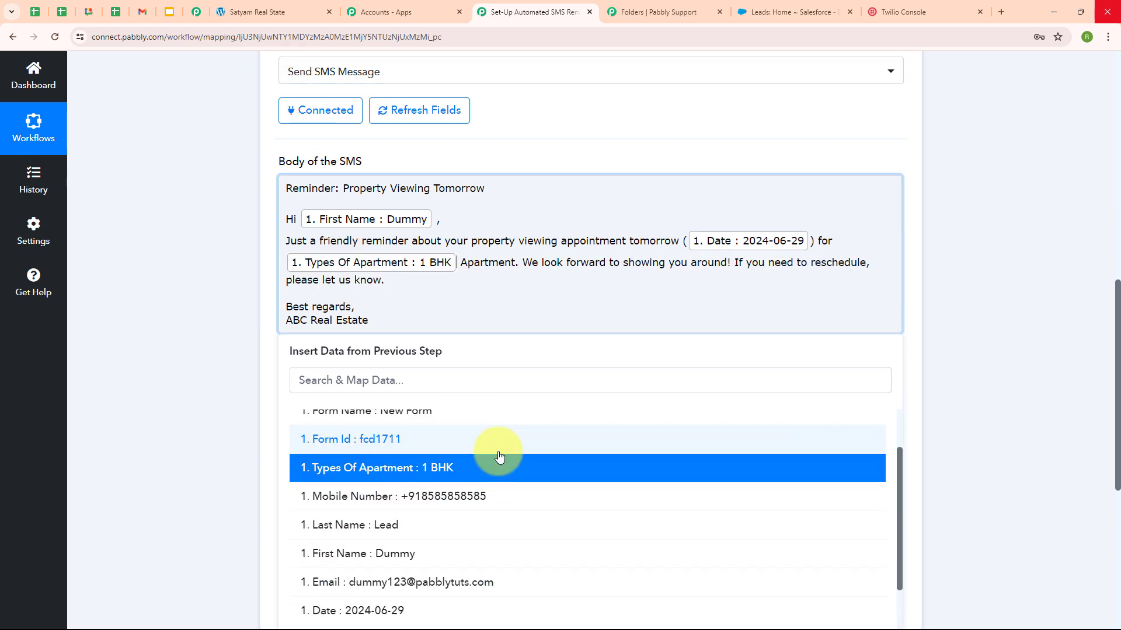
{"action": "left_click", "coordinate": [190, 319]}
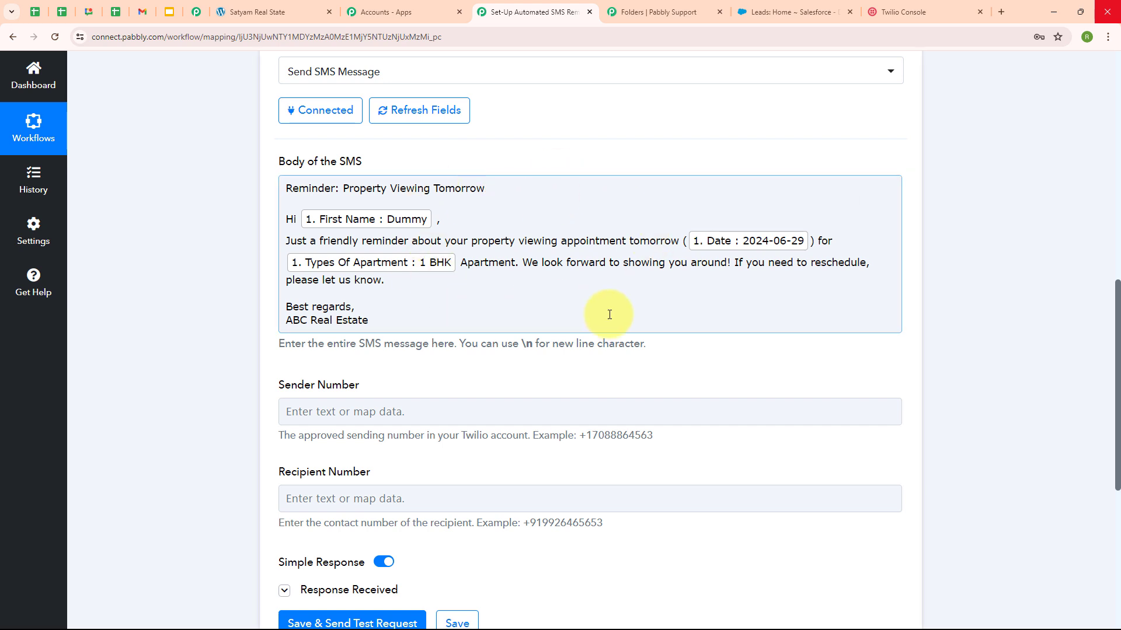
Step: Copy the Twilio phone number from the Twilio Console and paste it into Sender Number
{"action": "scroll", "coordinate": [610, 315], "scroll_direction": "down", "scroll_amount": 2}
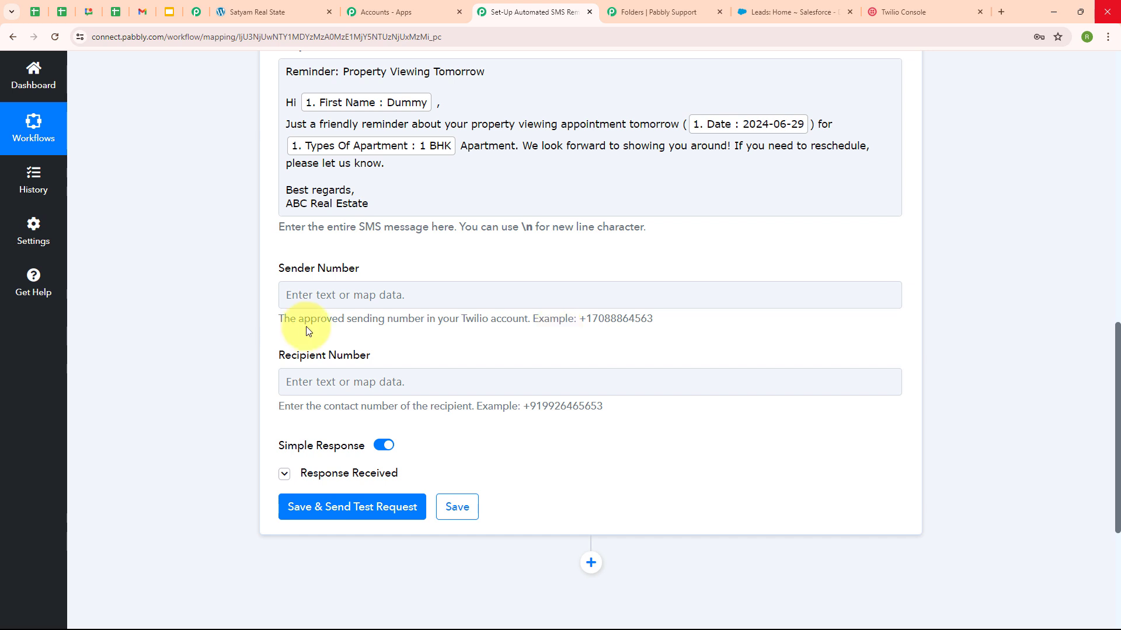
{"action": "left_click", "coordinate": [314, 297]}
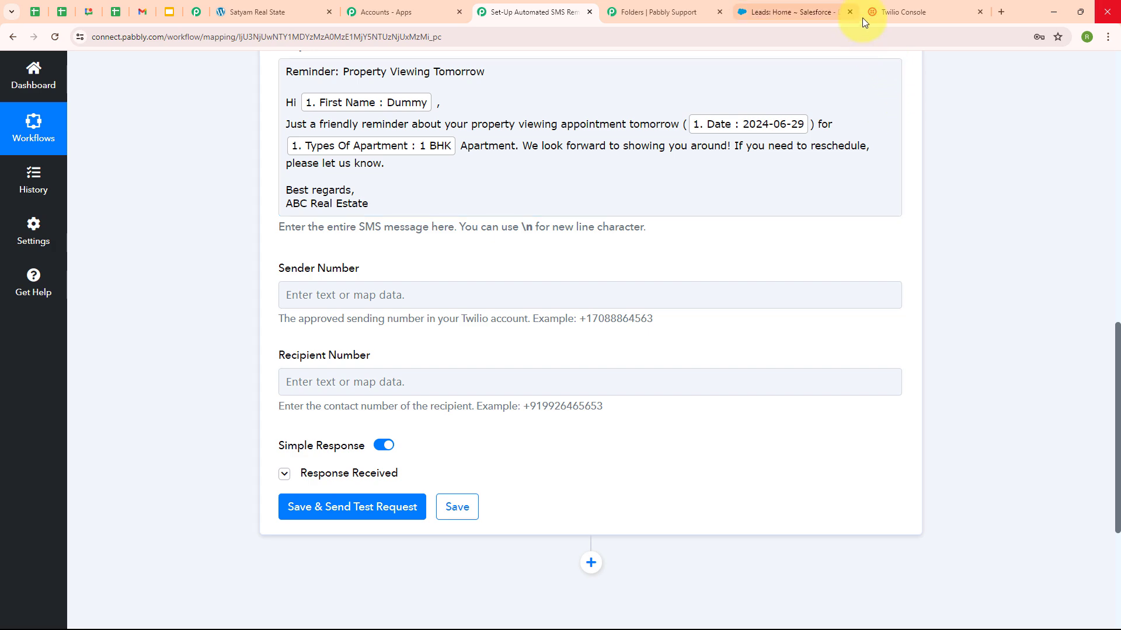
{"action": "left_click", "coordinate": [909, 3]}
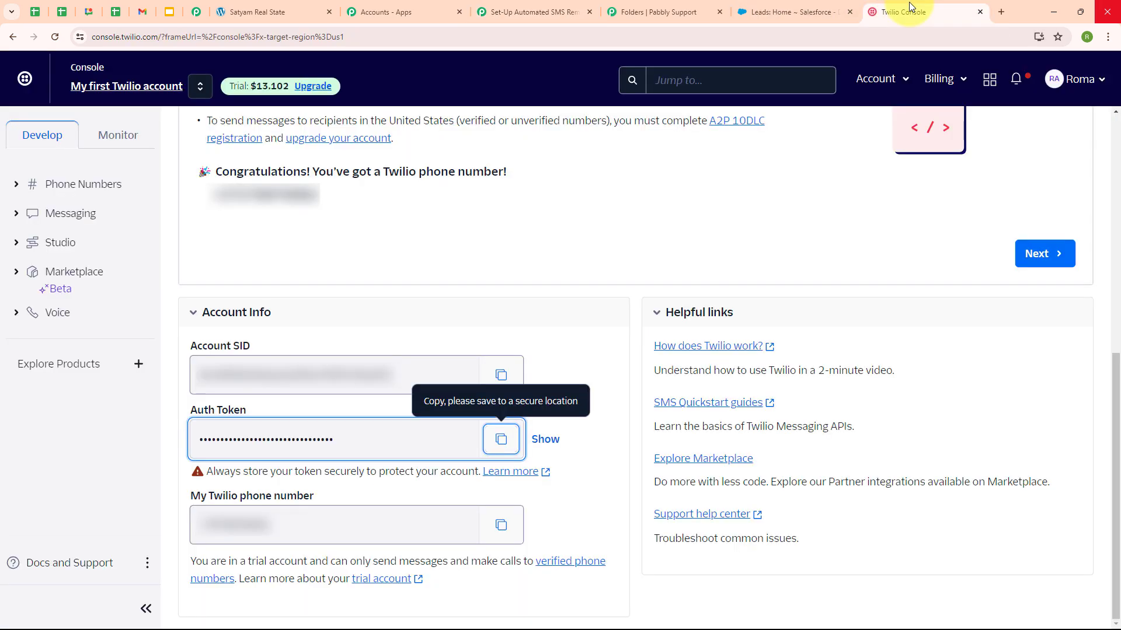
{"action": "left_click", "coordinate": [489, 531]}
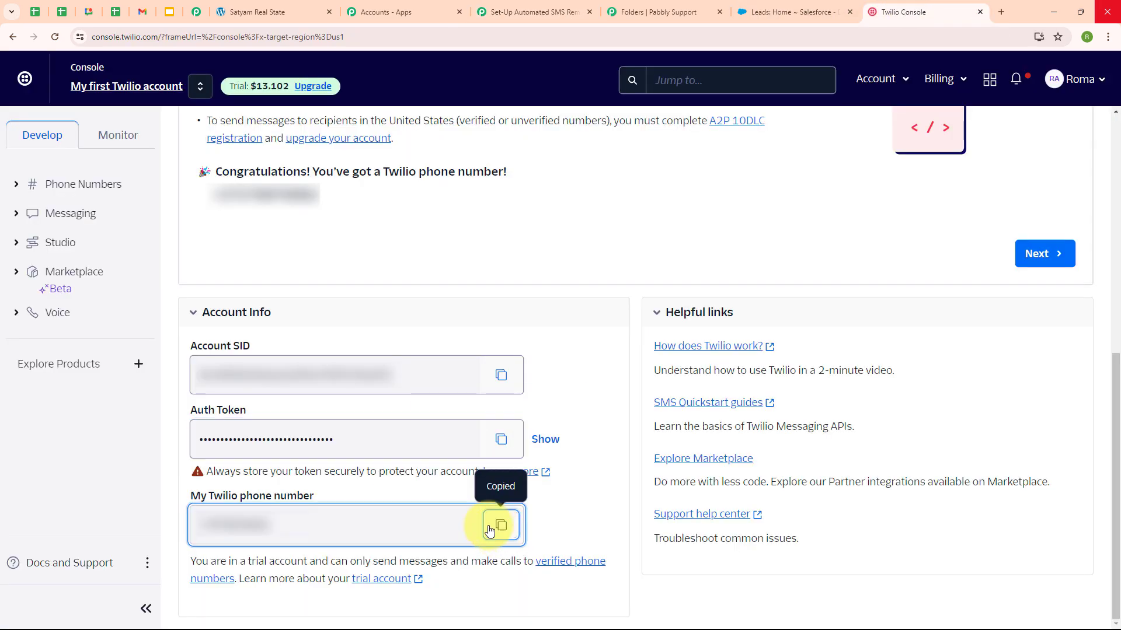
{"action": "left_click", "coordinate": [534, 11]}
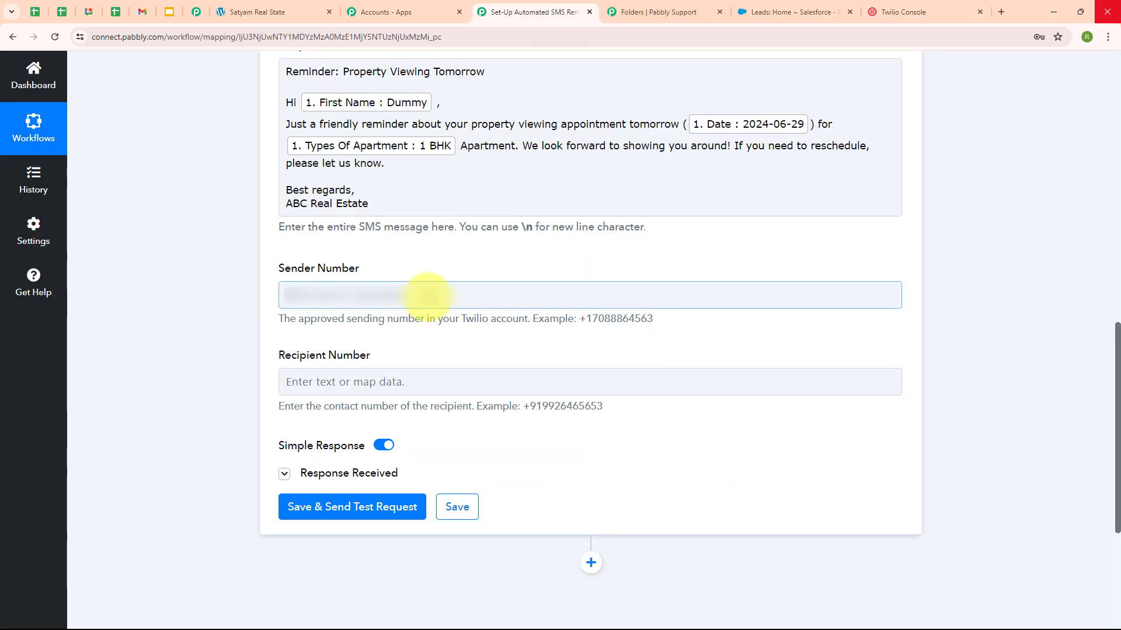
{"action": "left_click", "coordinate": [428, 295]}
{"action": "key", "text": "ctrl+v"}
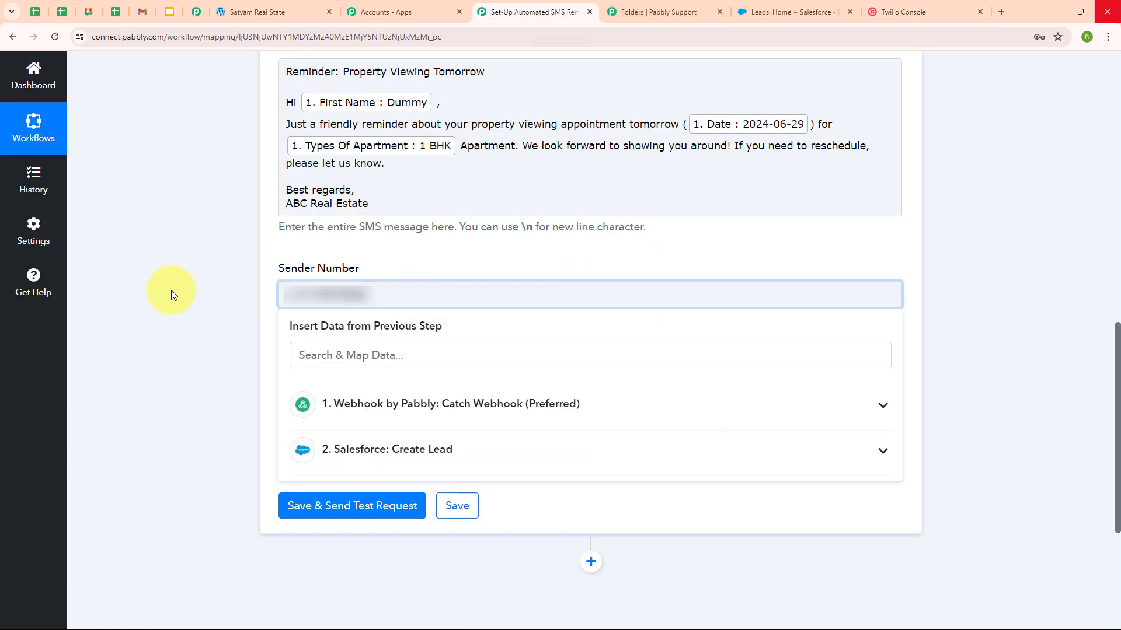
{"action": "left_click", "coordinate": [169, 295]}
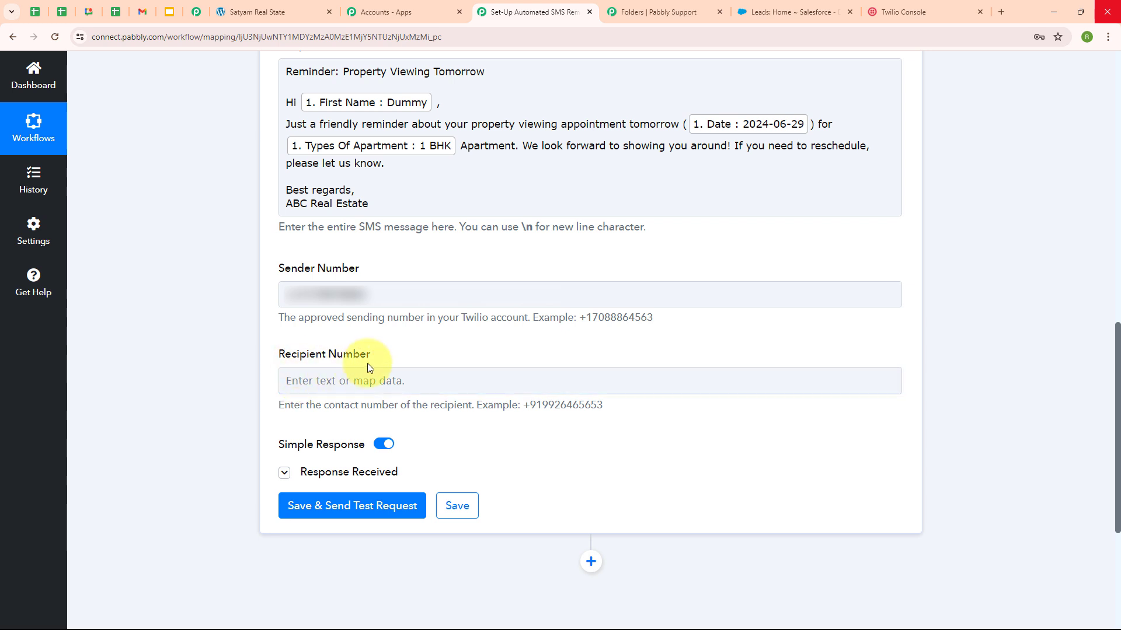
Step: Map the webhook's Mobile Number field into the SMS Recipient Number
{"action": "left_click", "coordinate": [294, 380]}
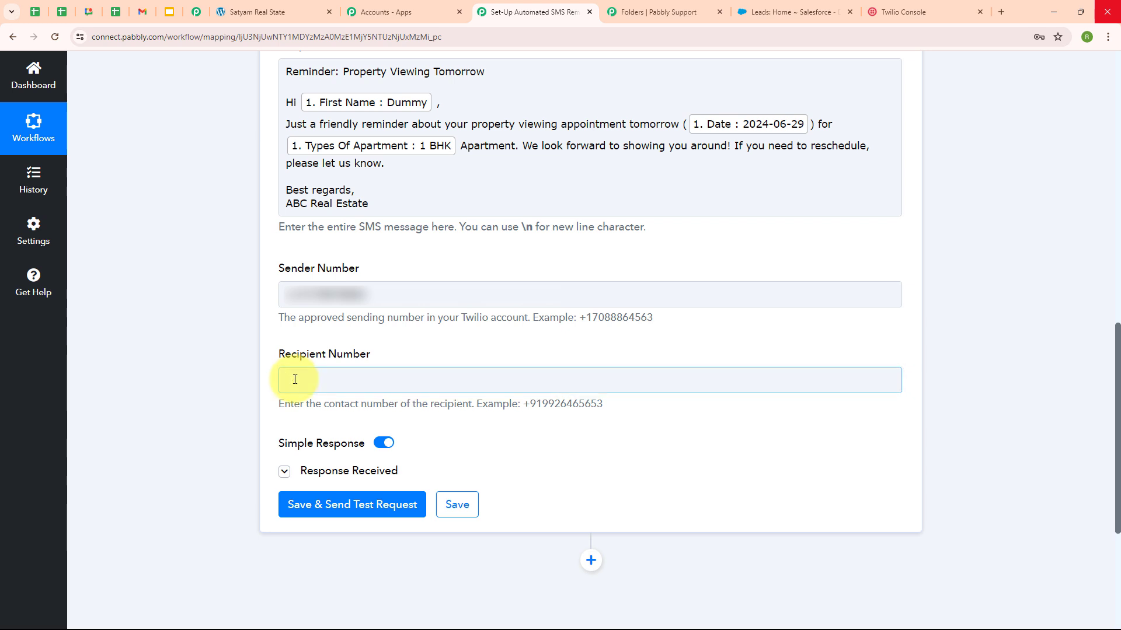
{"action": "left_click", "coordinate": [494, 505]}
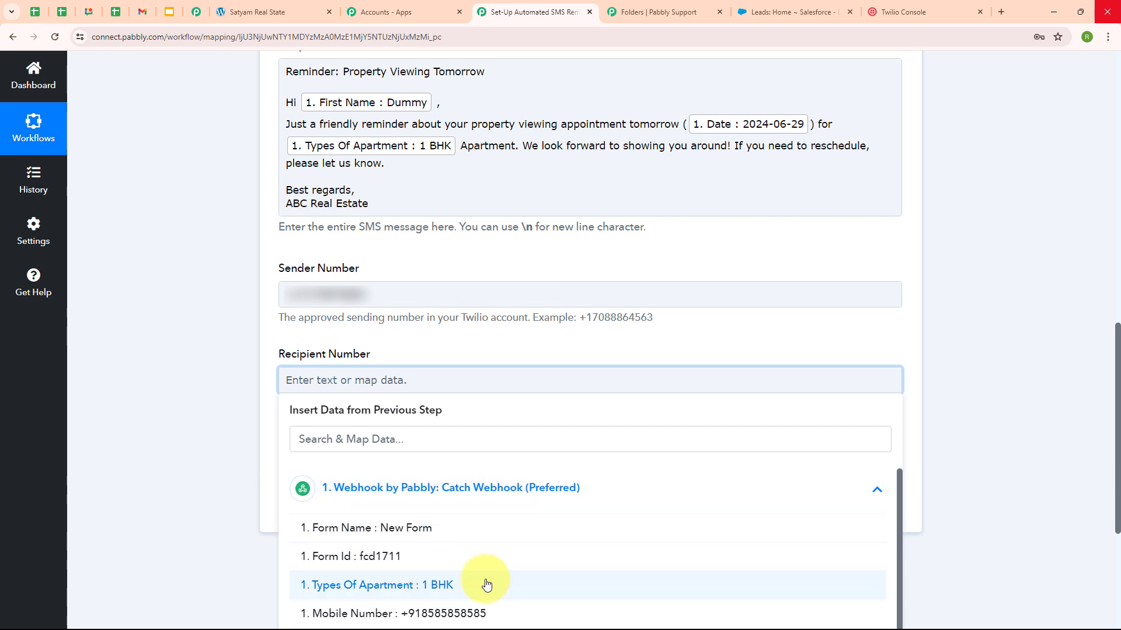
{"action": "scroll", "coordinate": [485, 554], "scroll_direction": "down", "scroll_amount": 2}
{"action": "left_click", "coordinate": [488, 521]}
{"action": "left_click", "coordinate": [258, 517]}
{"action": "scroll", "coordinate": [350, 426], "scroll_direction": "up", "scroll_amount": 3}
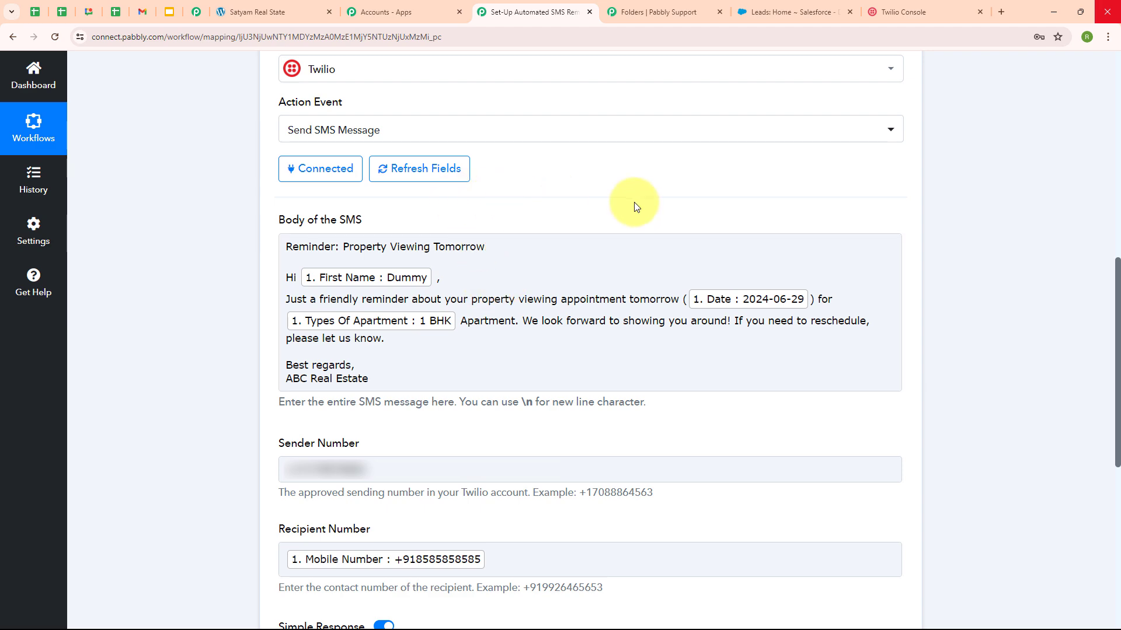
{"action": "scroll", "coordinate": [933, 184], "scroll_direction": "up", "scroll_amount": 6}
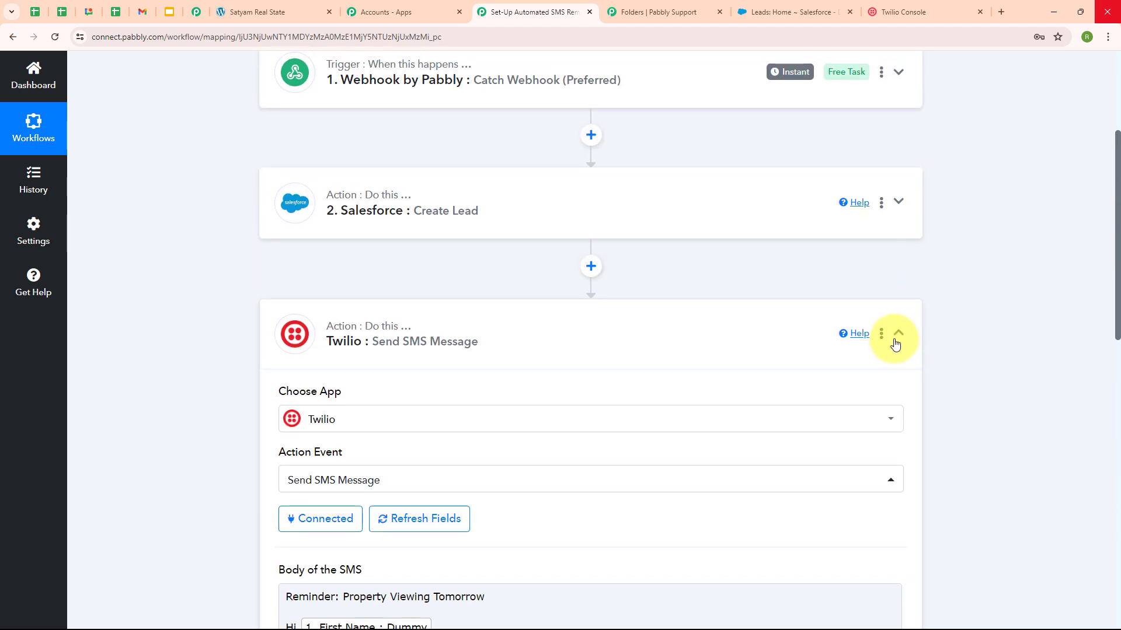
Step: Insert a connected Delay (Pabbly) Add Time Delay step after the Salesforce step
{"action": "left_click", "coordinate": [897, 334]}
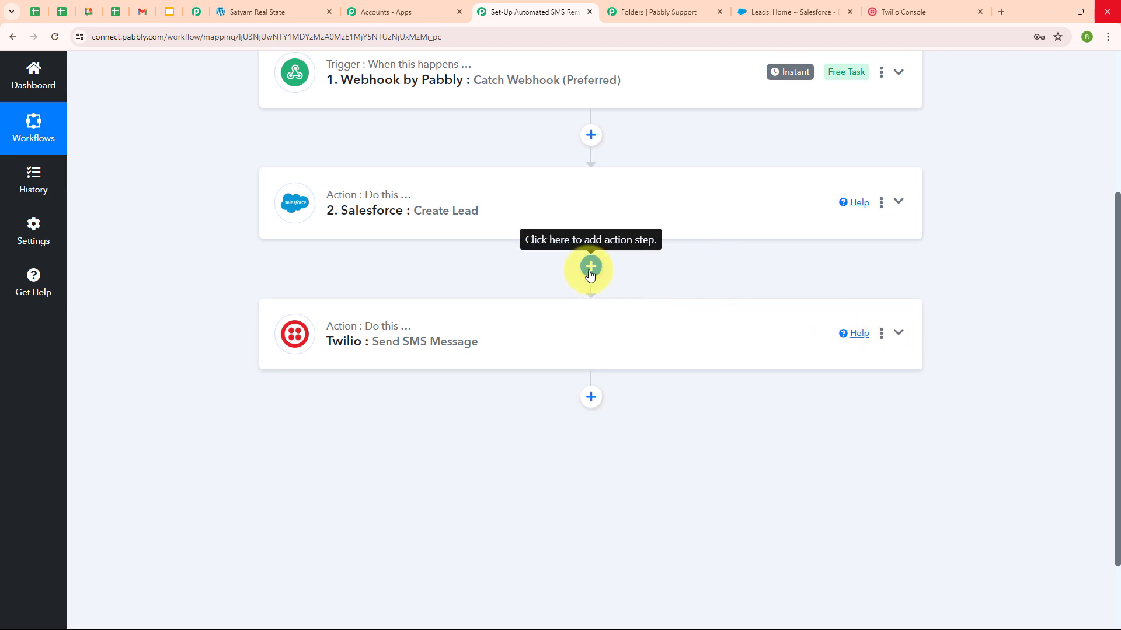
{"action": "left_click", "coordinate": [590, 271]}
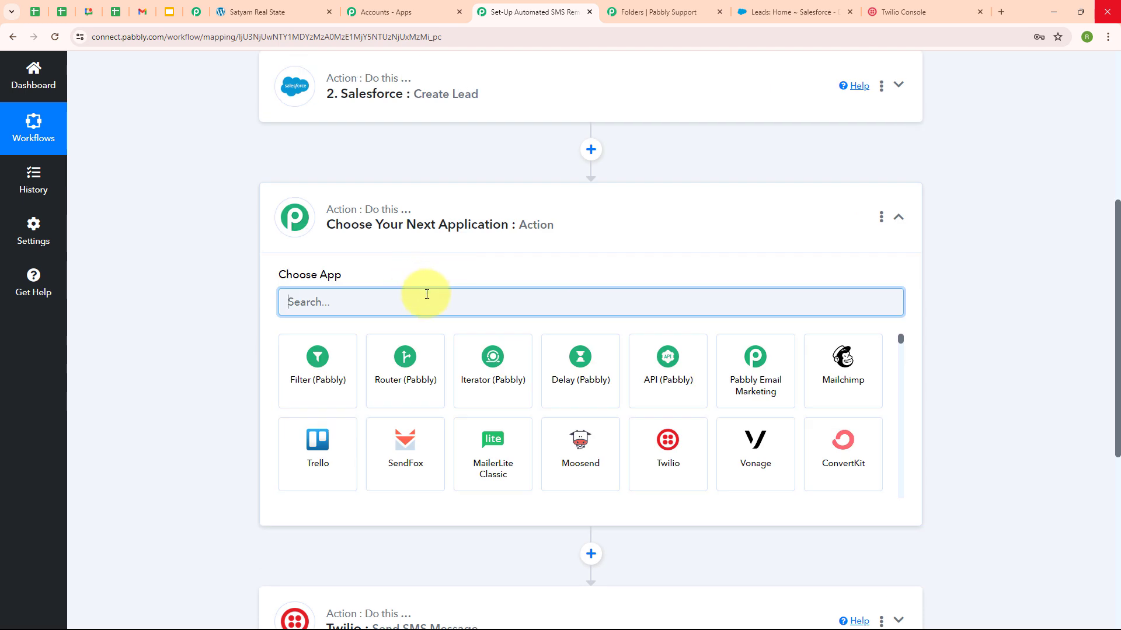
{"action": "type", "text": "del"}
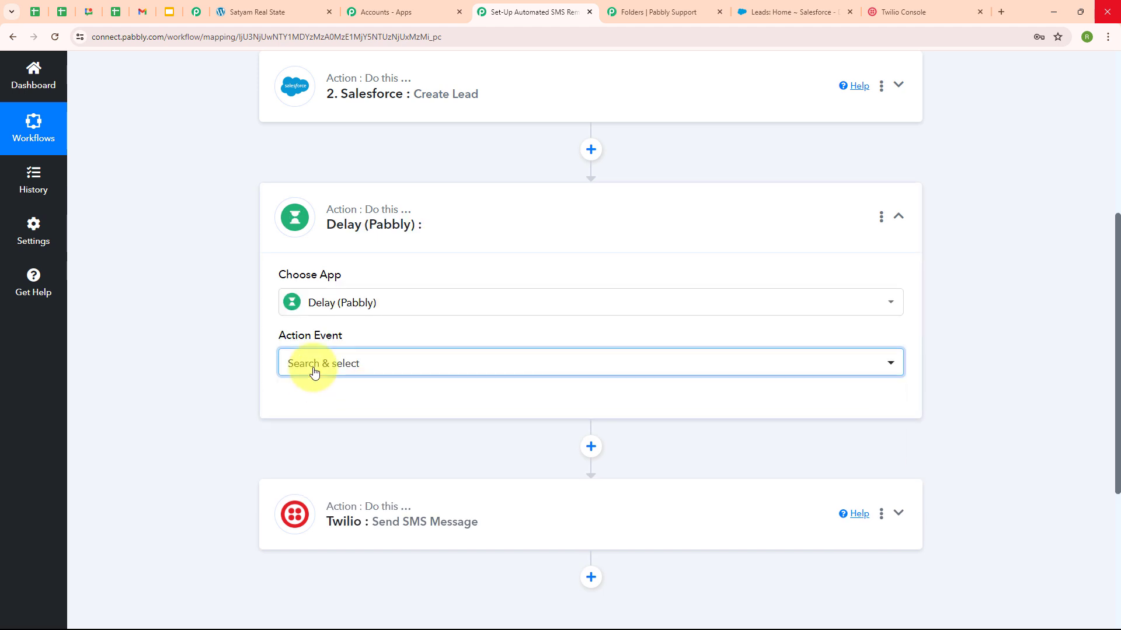
{"action": "left_click", "coordinate": [318, 366]}
{"action": "left_click", "coordinate": [332, 447]}
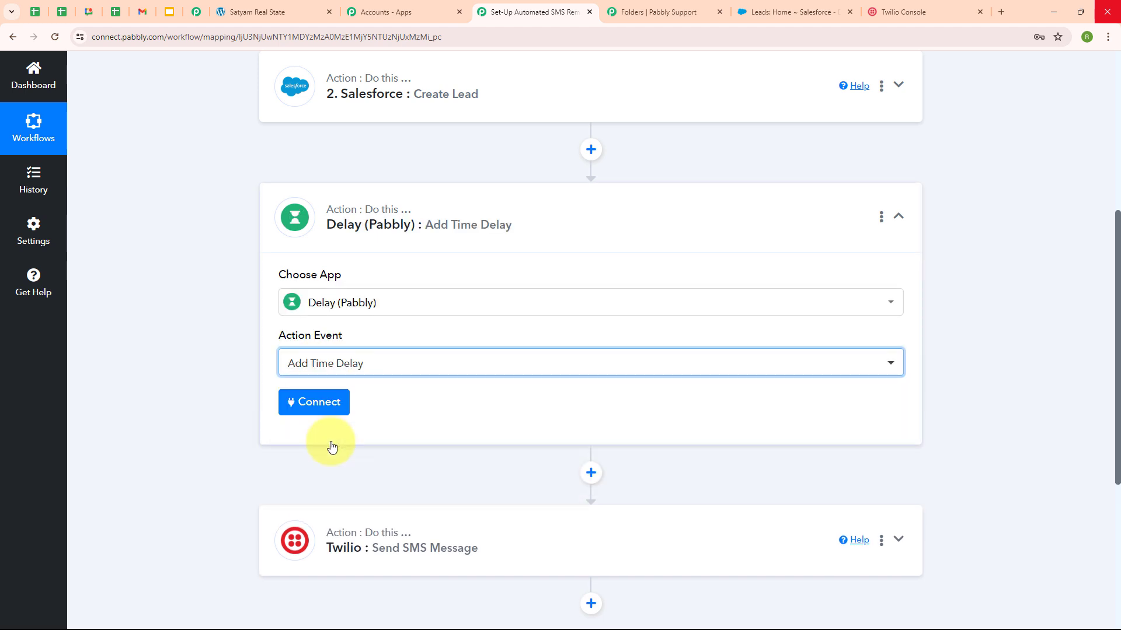
{"action": "left_click", "coordinate": [313, 409]}
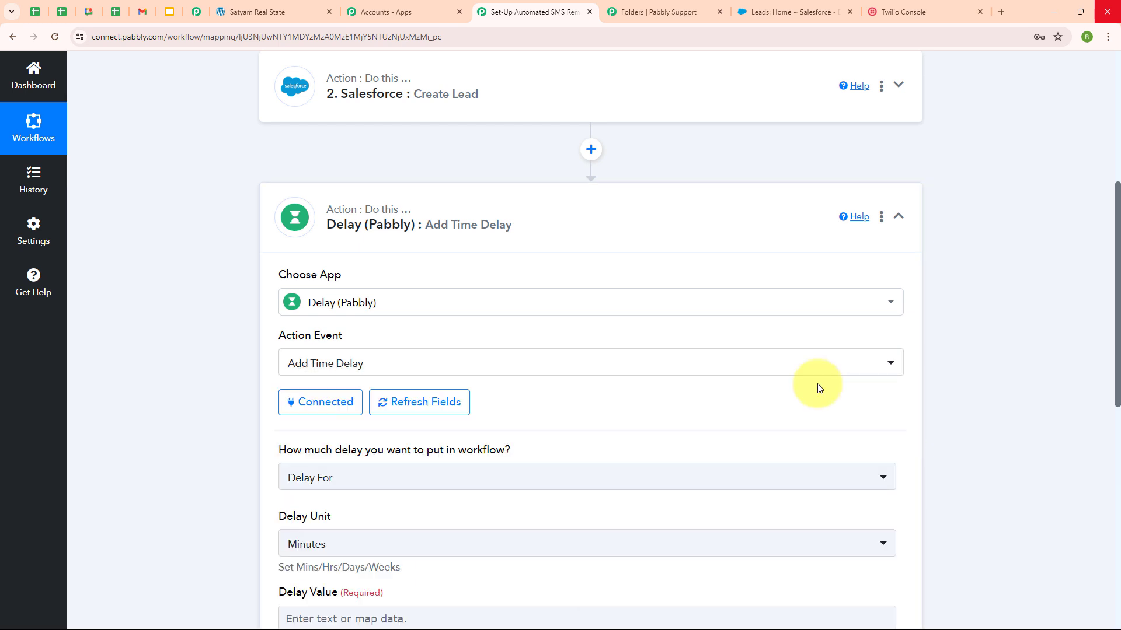
Step: Set the delay type to Delay Until and review the required date format guidance
{"action": "scroll", "coordinate": [817, 380], "scroll_direction": "down", "scroll_amount": 3}
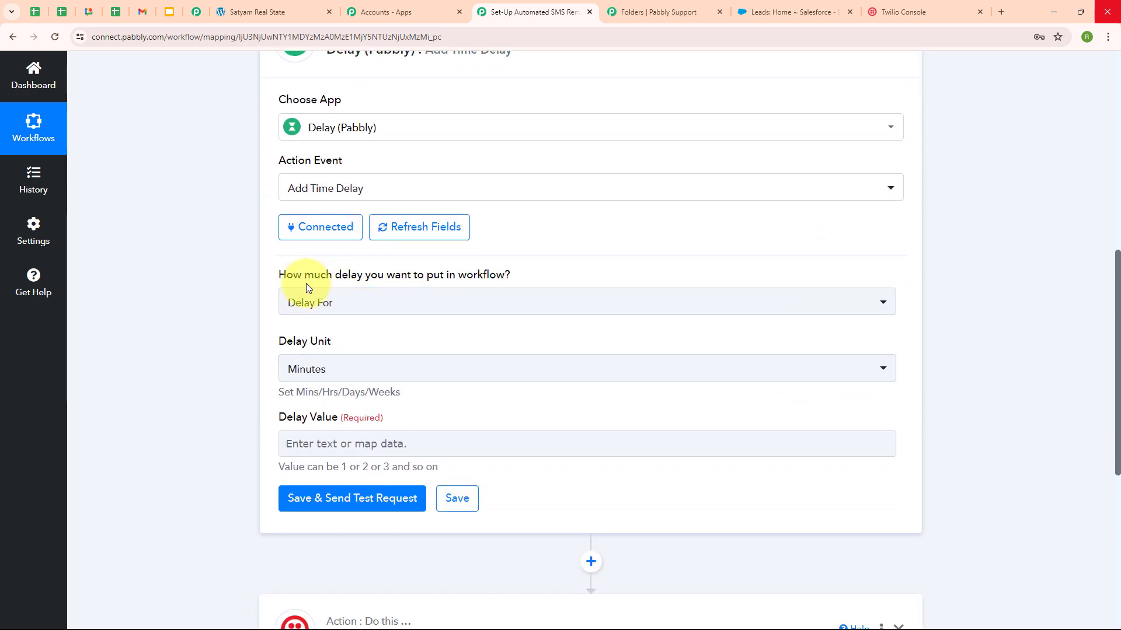
{"action": "mouse_move", "coordinate": [402, 276]}
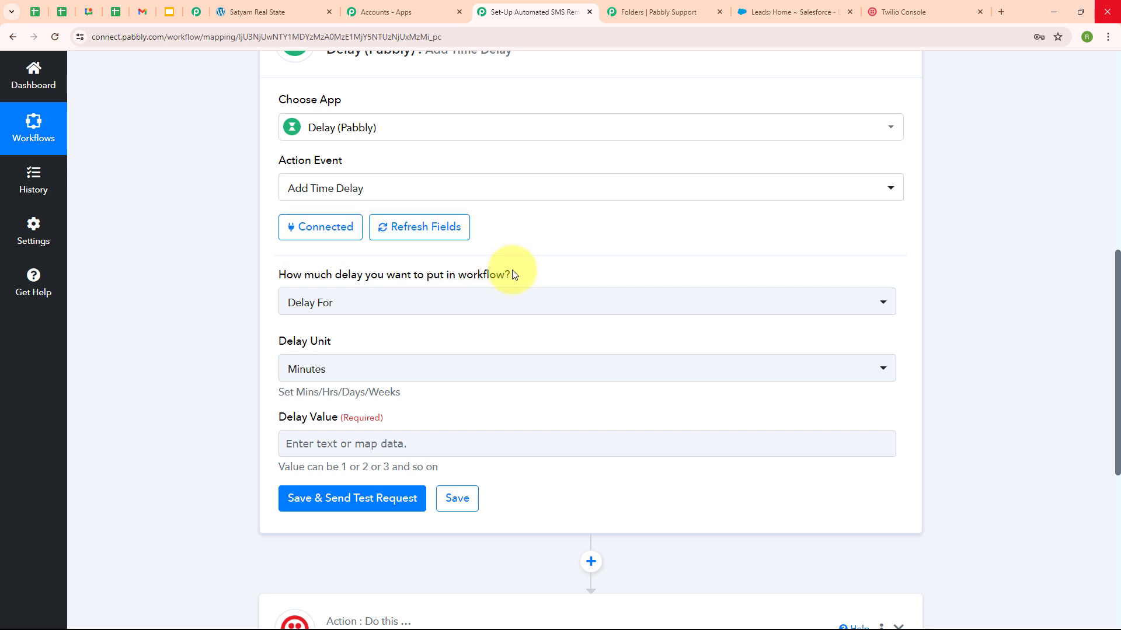
{"action": "left_click", "coordinate": [303, 309]}
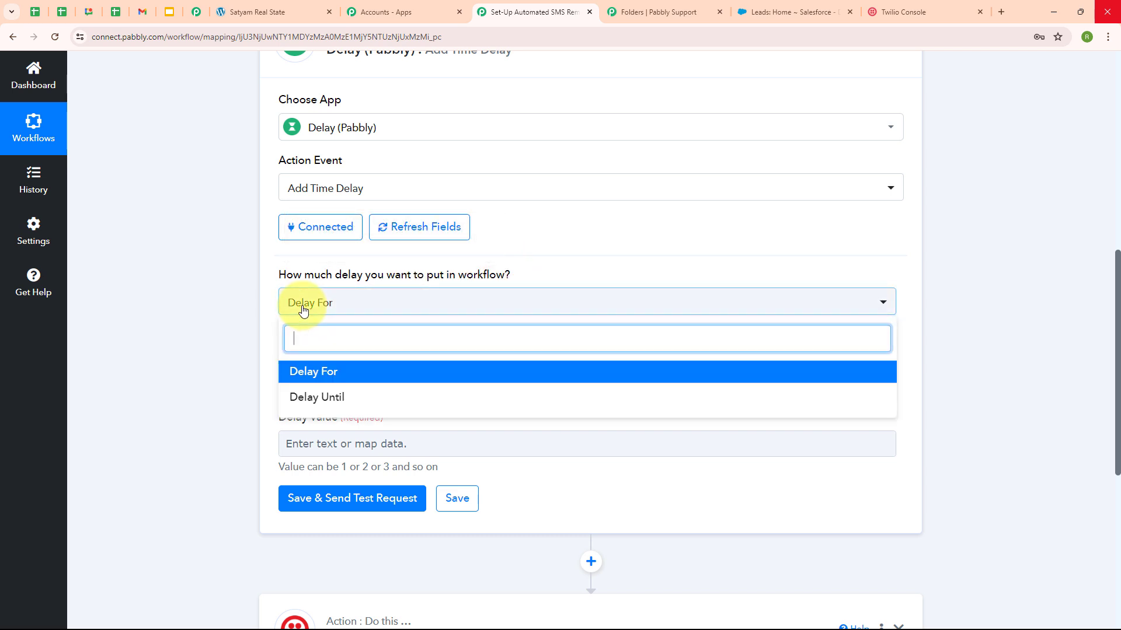
{"action": "left_click", "coordinate": [338, 403]}
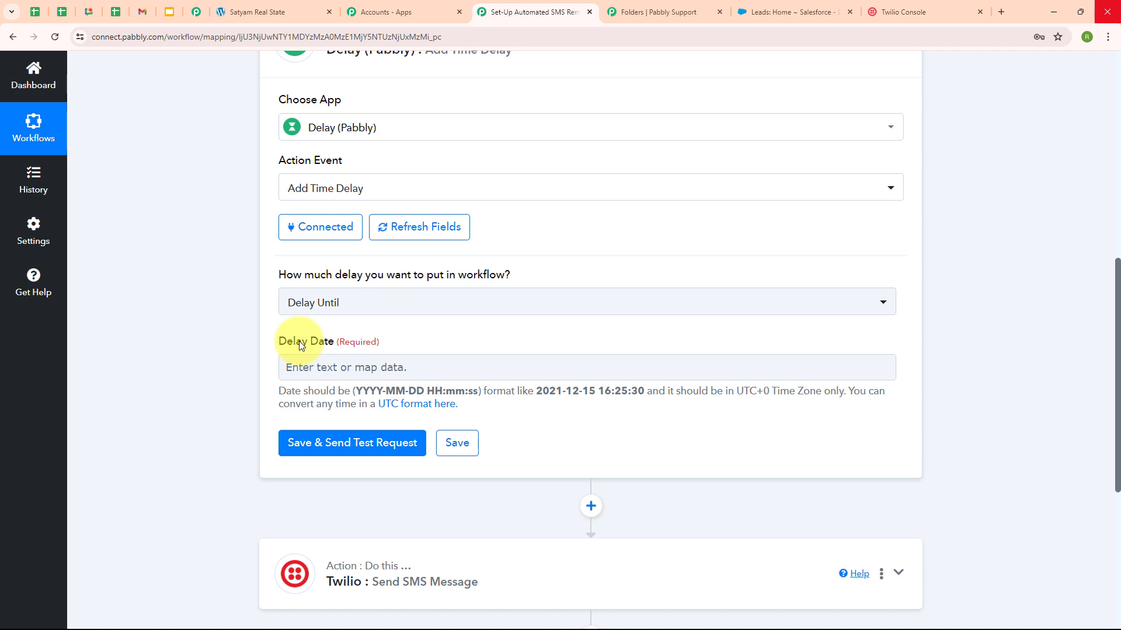
{"action": "left_click_drag", "start_coordinate": [278, 391], "coordinate": [597, 410]}
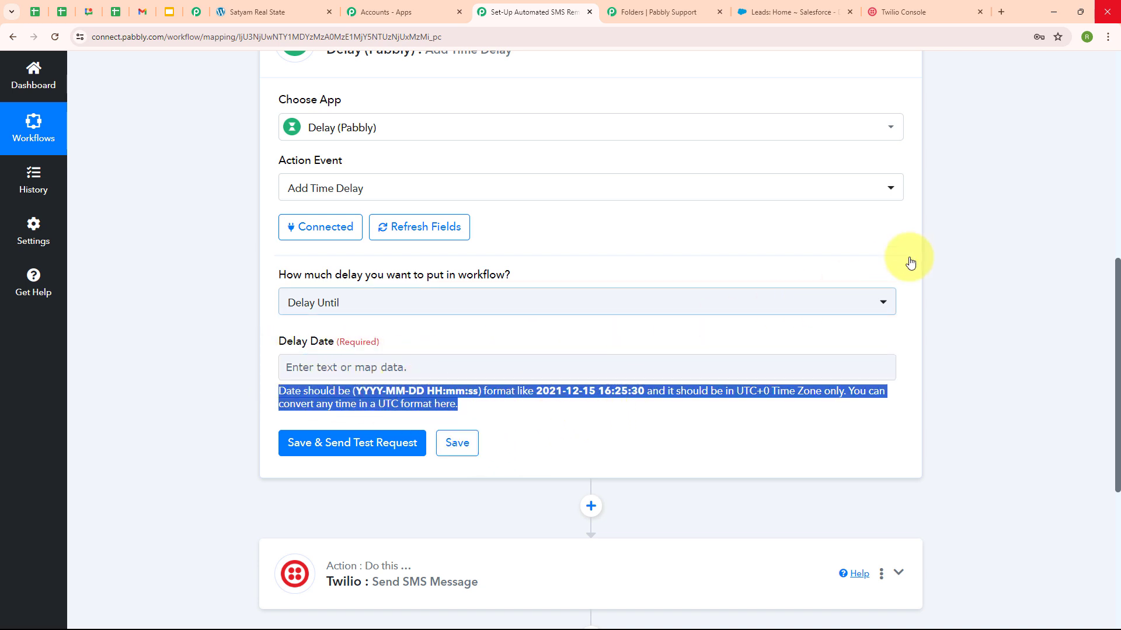
{"action": "scroll", "coordinate": [956, 230], "scroll_direction": "up", "scroll_amount": 5}
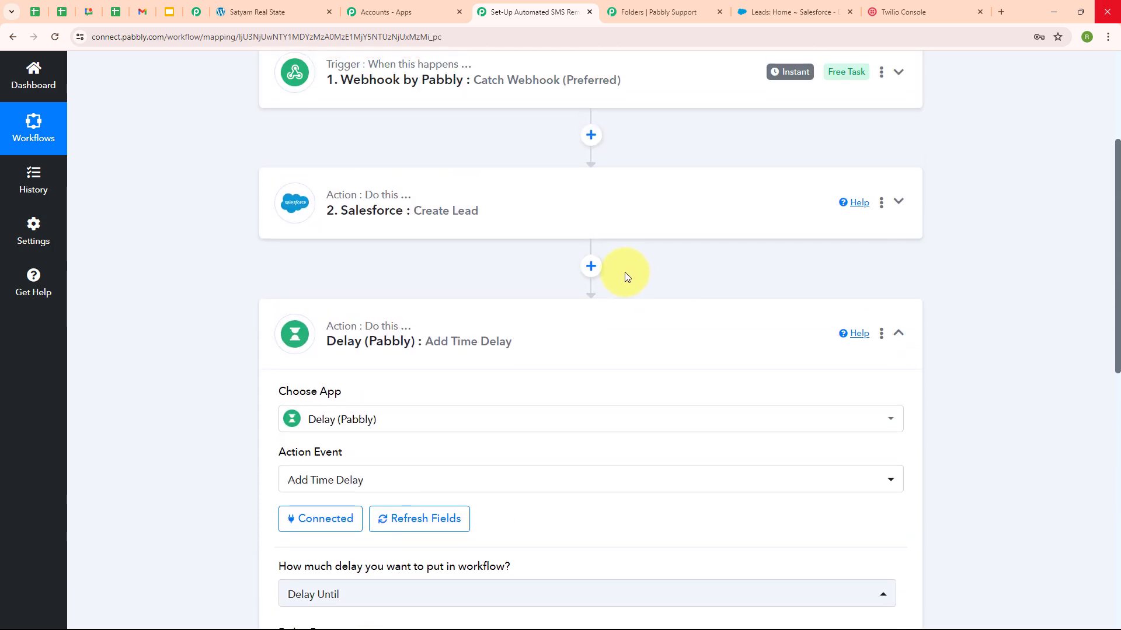
Step: Insert a connected Date/Time Formatter (Pabbly) Add/Subtract Time step before the Delay step
{"action": "left_click", "coordinate": [591, 267]}
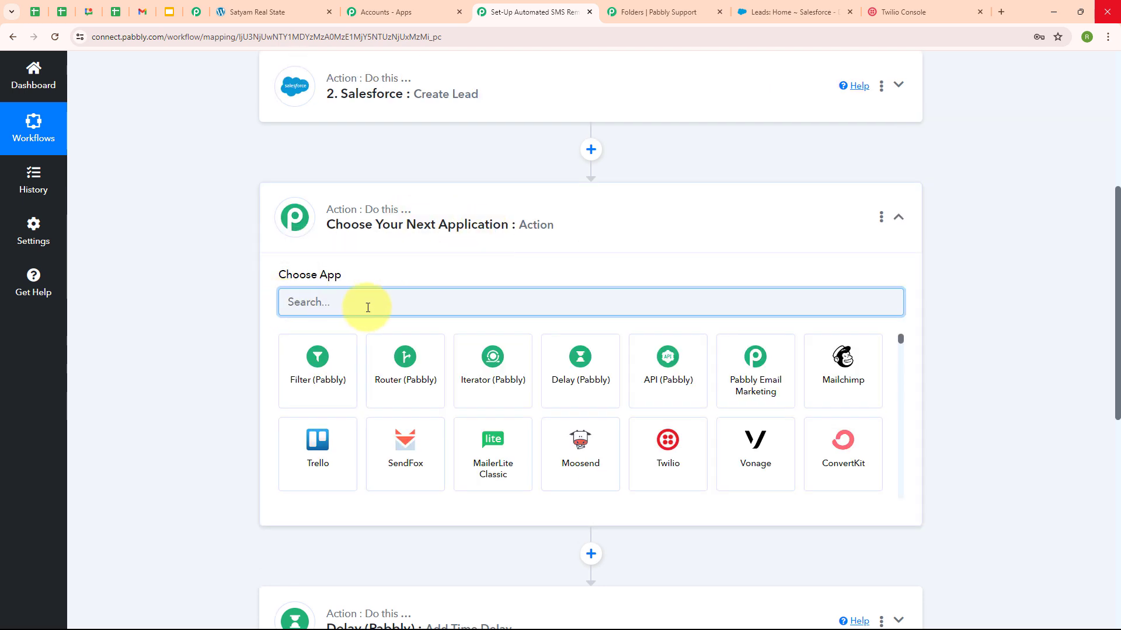
{"action": "type", "text": "date"}
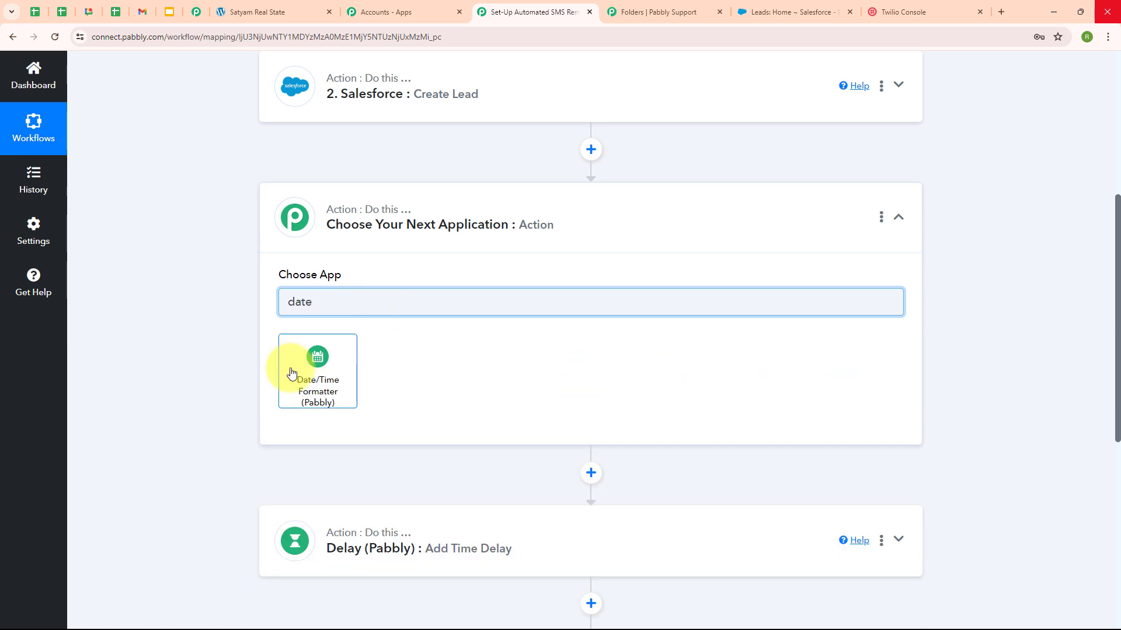
{"action": "left_click", "coordinate": [288, 371]}
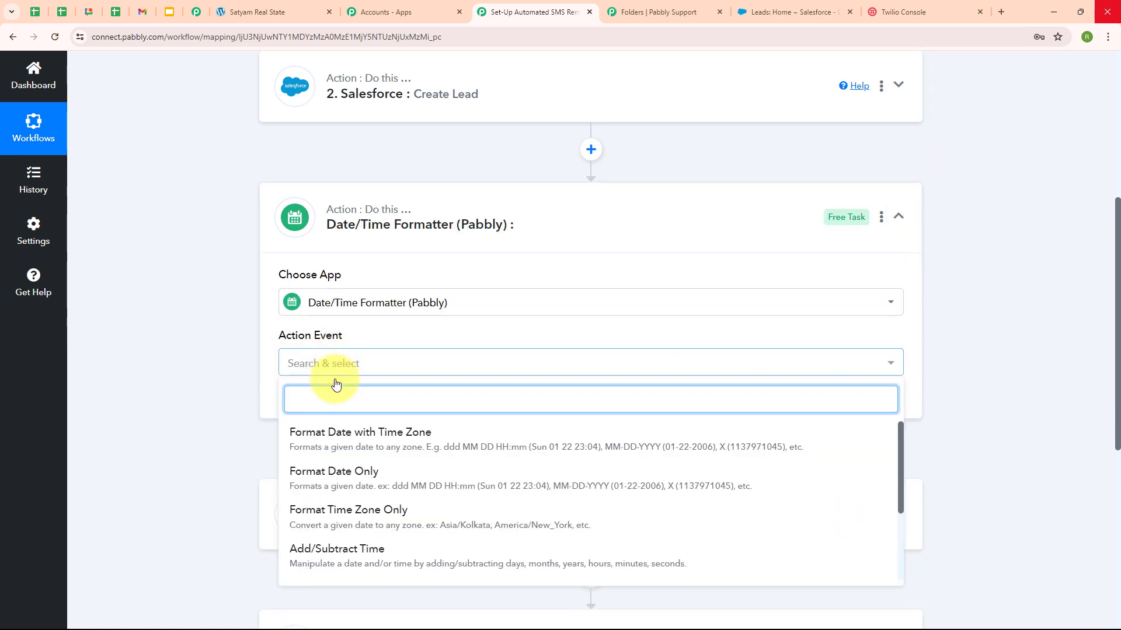
{"action": "left_click", "coordinate": [342, 569]}
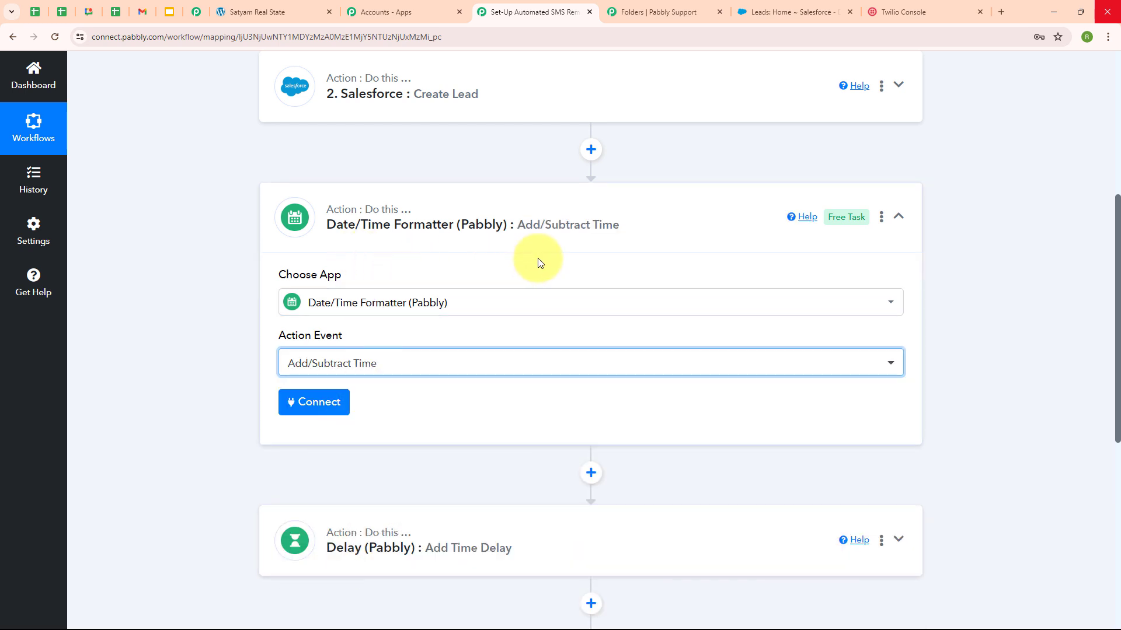
{"action": "left_click", "coordinate": [438, 372]}
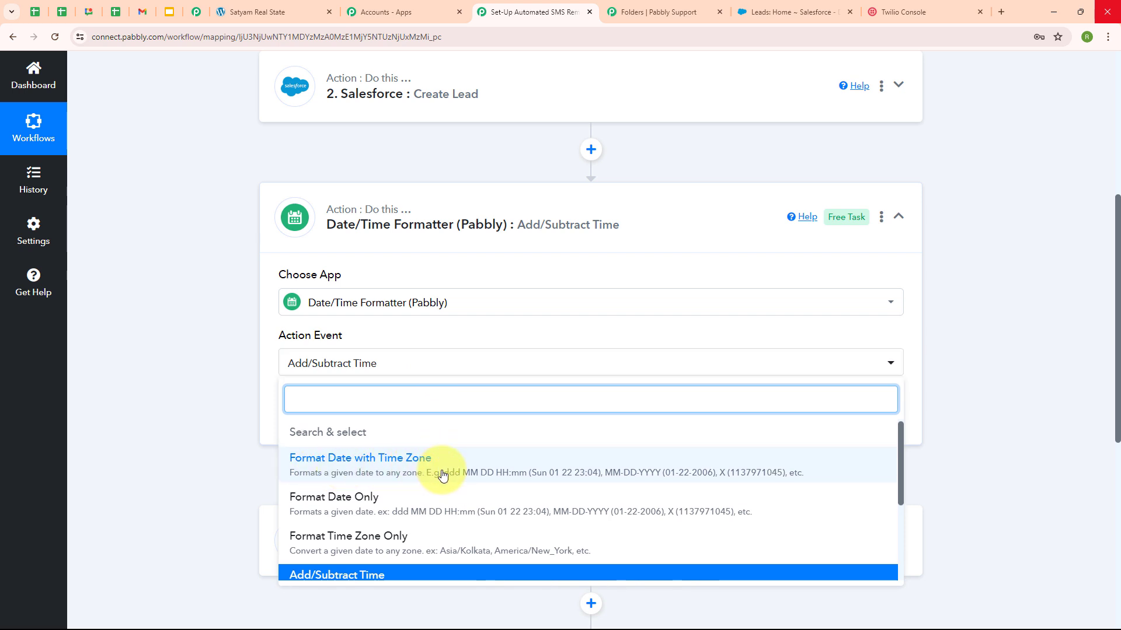
{"action": "scroll", "coordinate": [437, 516], "scroll_direction": "down", "scroll_amount": 3}
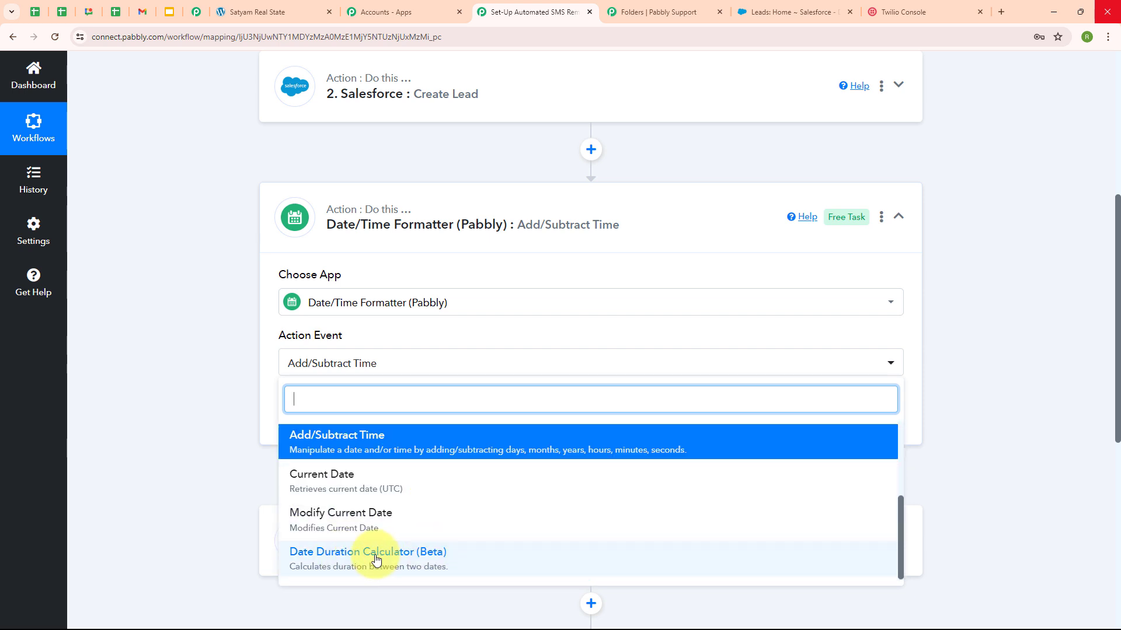
{"action": "left_click", "coordinate": [167, 450]}
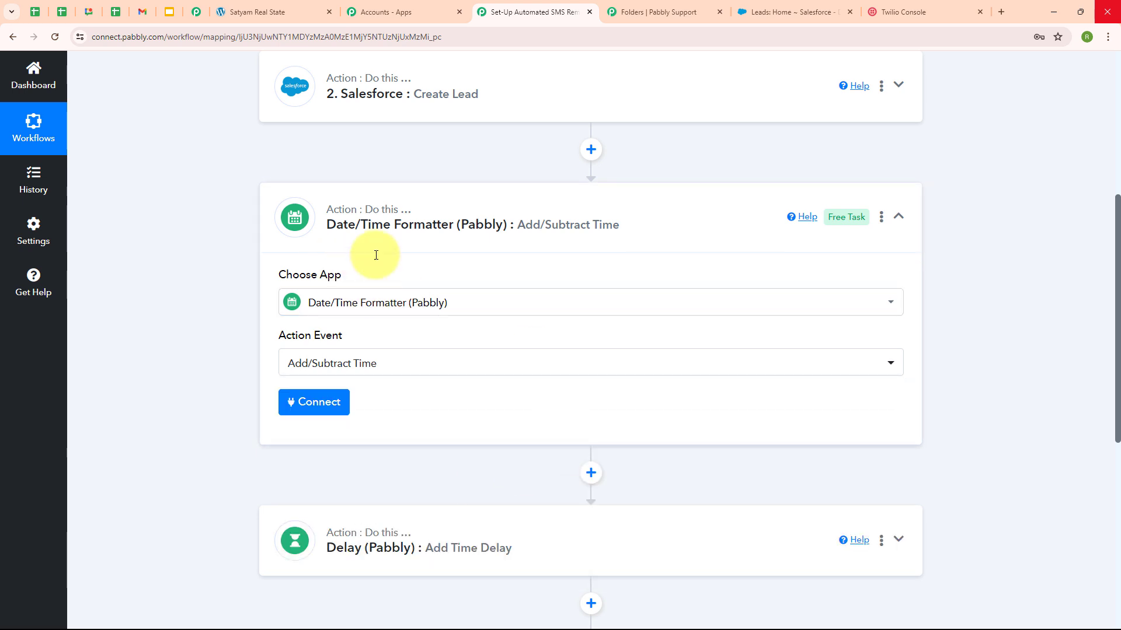
{"action": "left_click", "coordinate": [320, 408]}
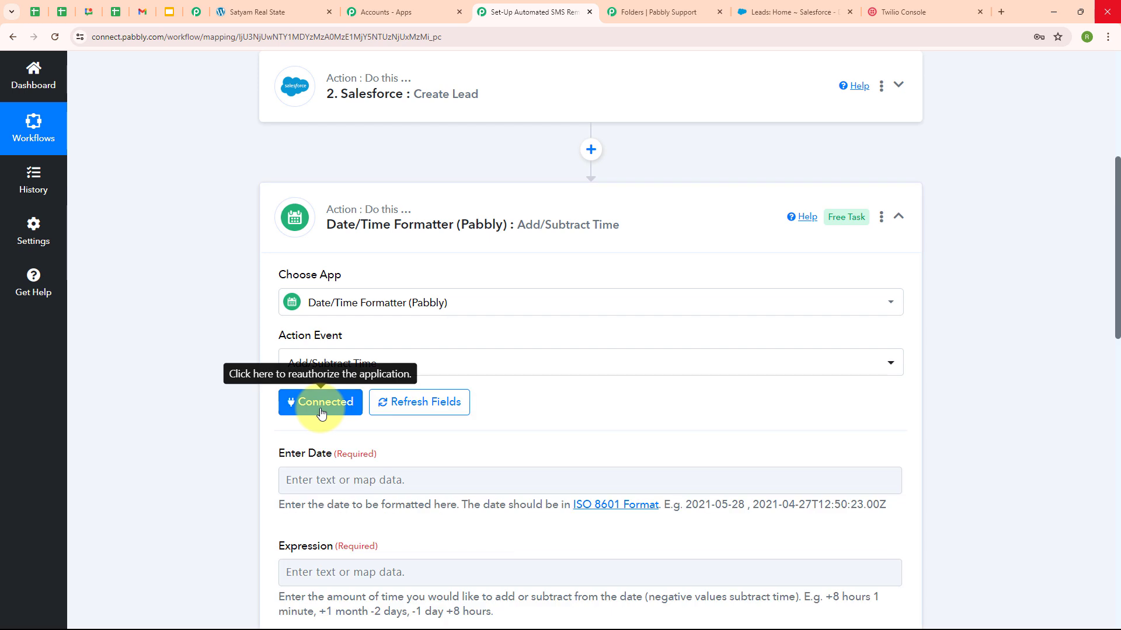
Step: Map the webhook's '1. Date' value into the Enter Date field
{"action": "scroll", "coordinate": [681, 408], "scroll_direction": "down", "scroll_amount": 1}
{"action": "scroll", "coordinate": [680, 409], "scroll_direction": "down", "scroll_amount": 4}
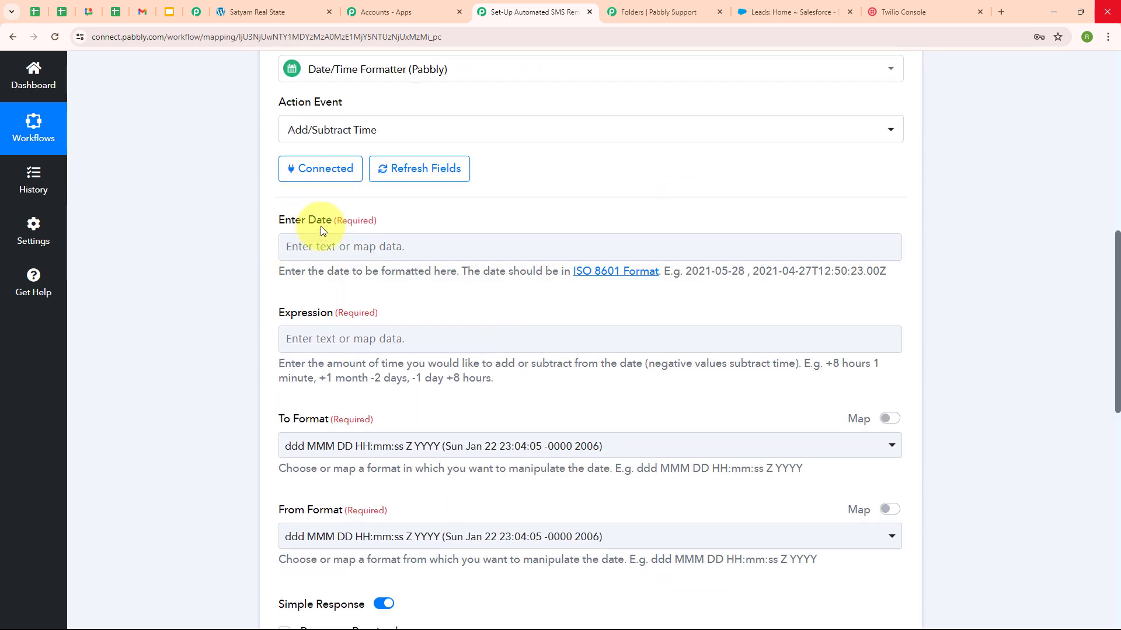
{"action": "left_click", "coordinate": [291, 245]}
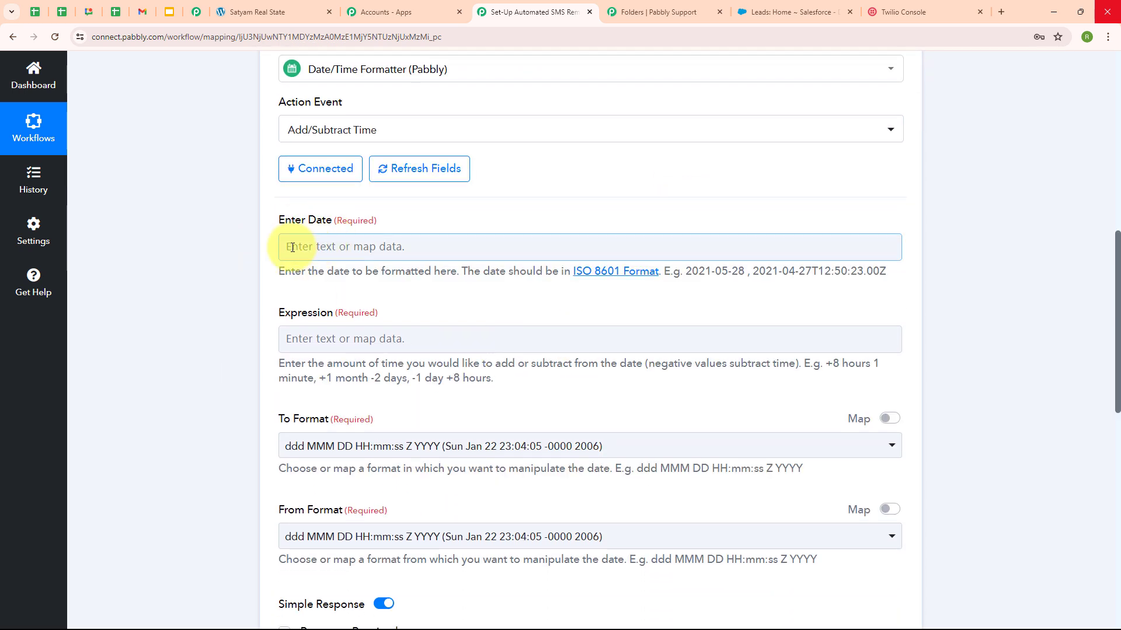
{"action": "left_click", "coordinate": [295, 246]}
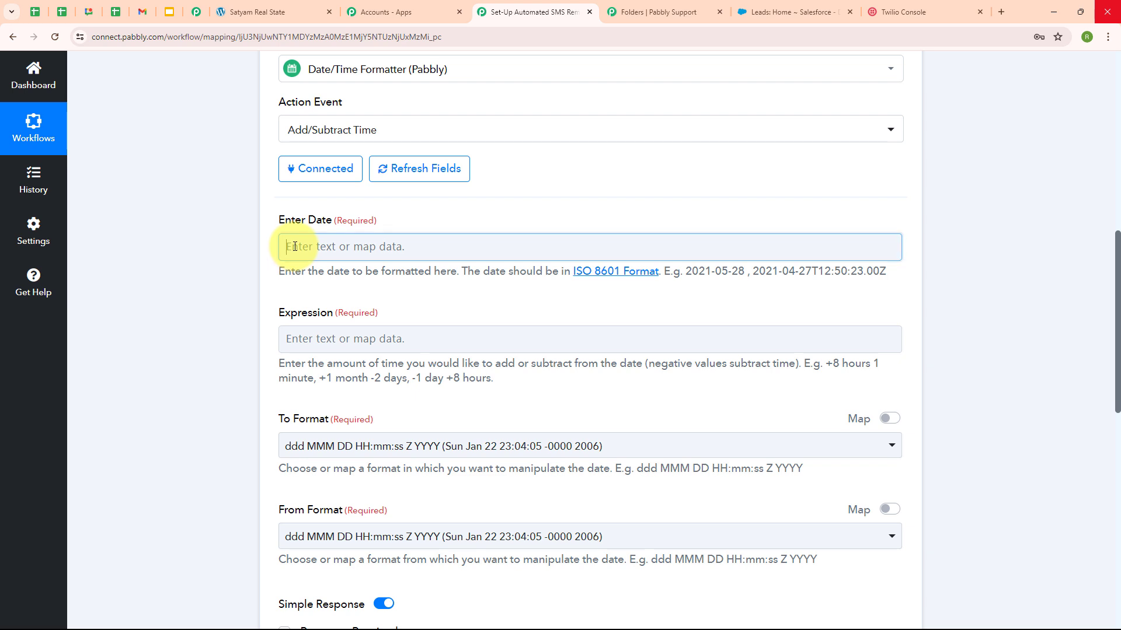
{"action": "left_click", "coordinate": [522, 374]}
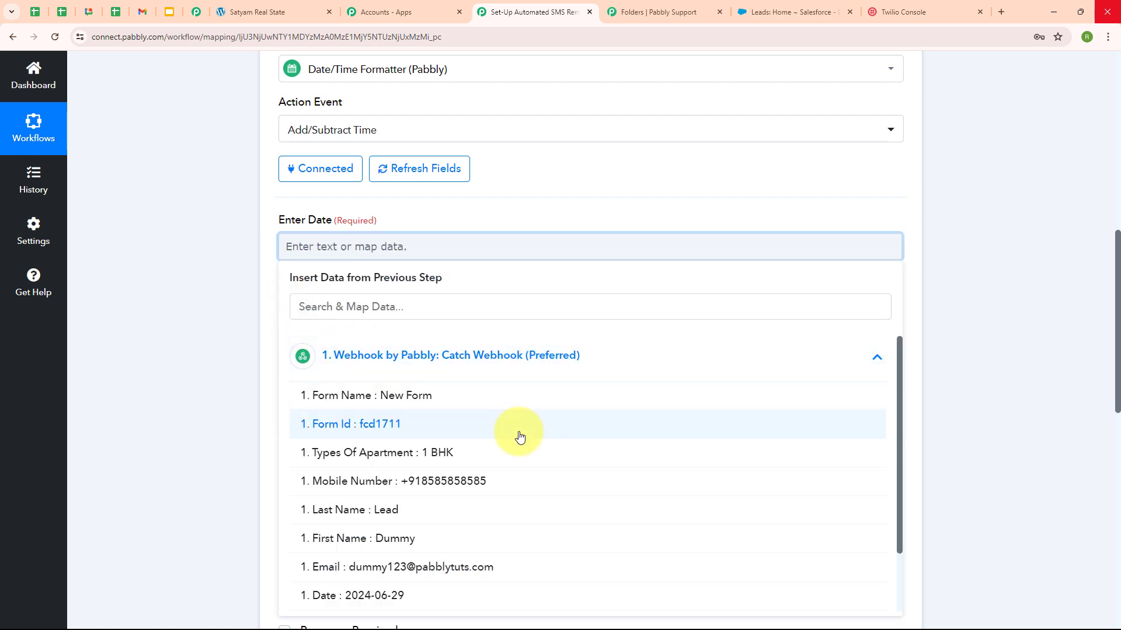
{"action": "scroll", "coordinate": [484, 528], "scroll_direction": "down", "scroll_amount": 2}
{"action": "left_click", "coordinate": [484, 529]}
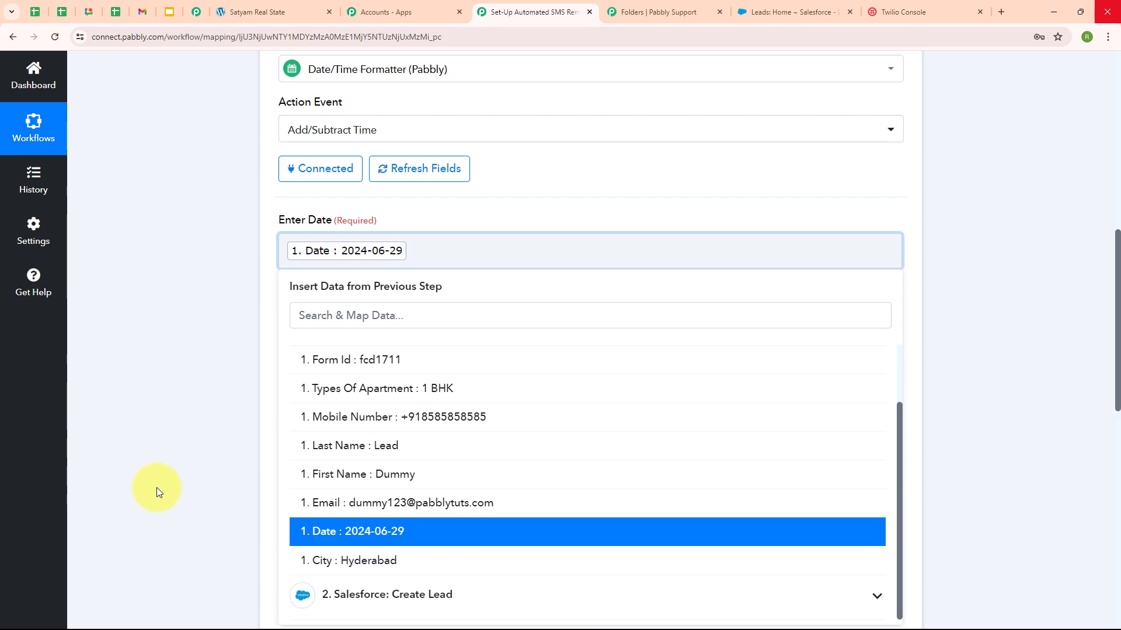
{"action": "left_click", "coordinate": [191, 424]}
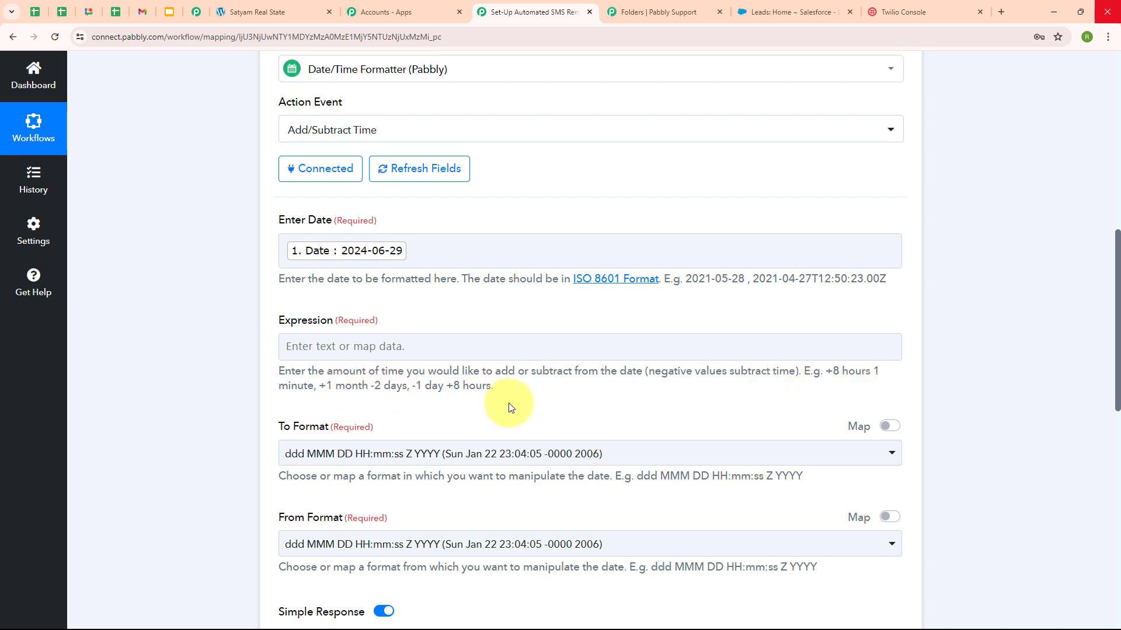
Step: Enter '-16 hours' as the date shift Expression
{"action": "left_click", "coordinate": [294, 352]}
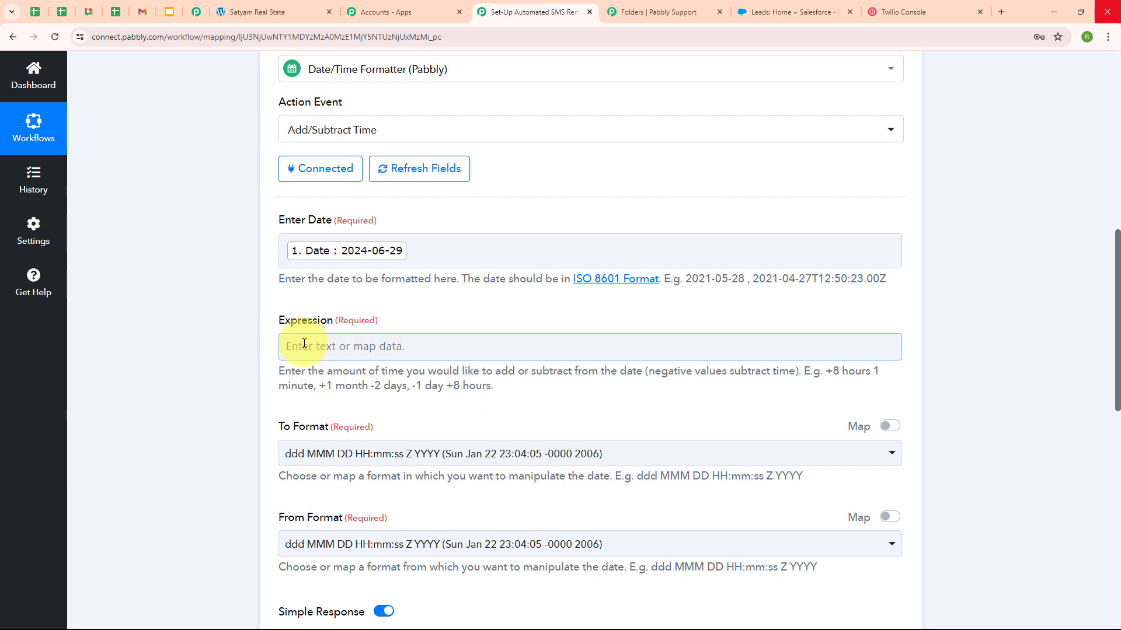
{"action": "left_click", "coordinate": [304, 344]}
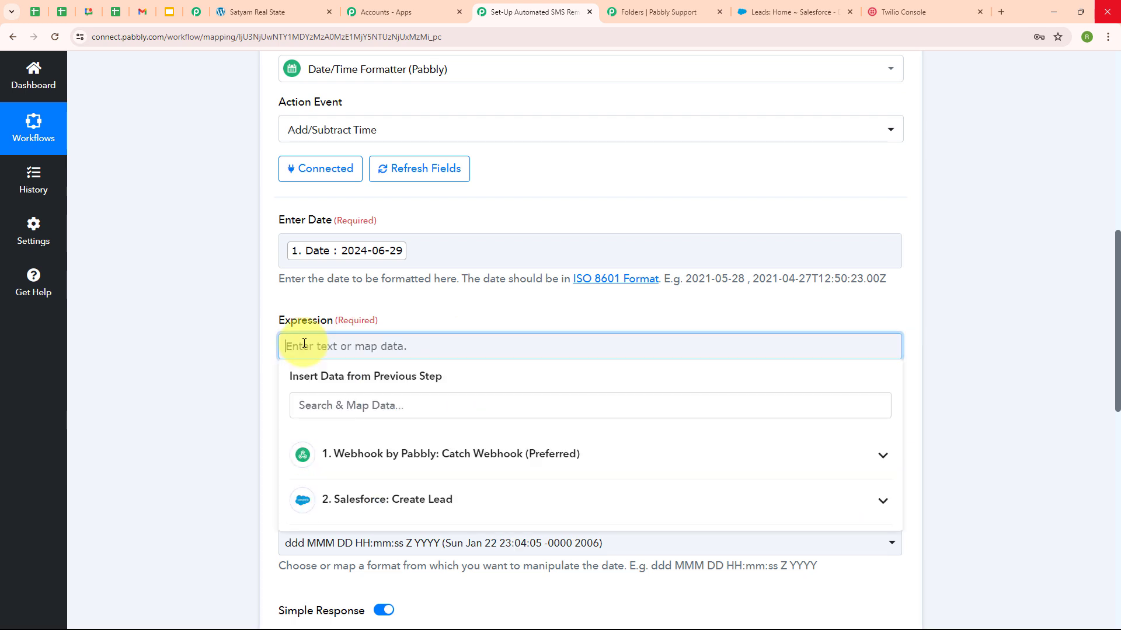
{"action": "type", "text": "-16 hours"}
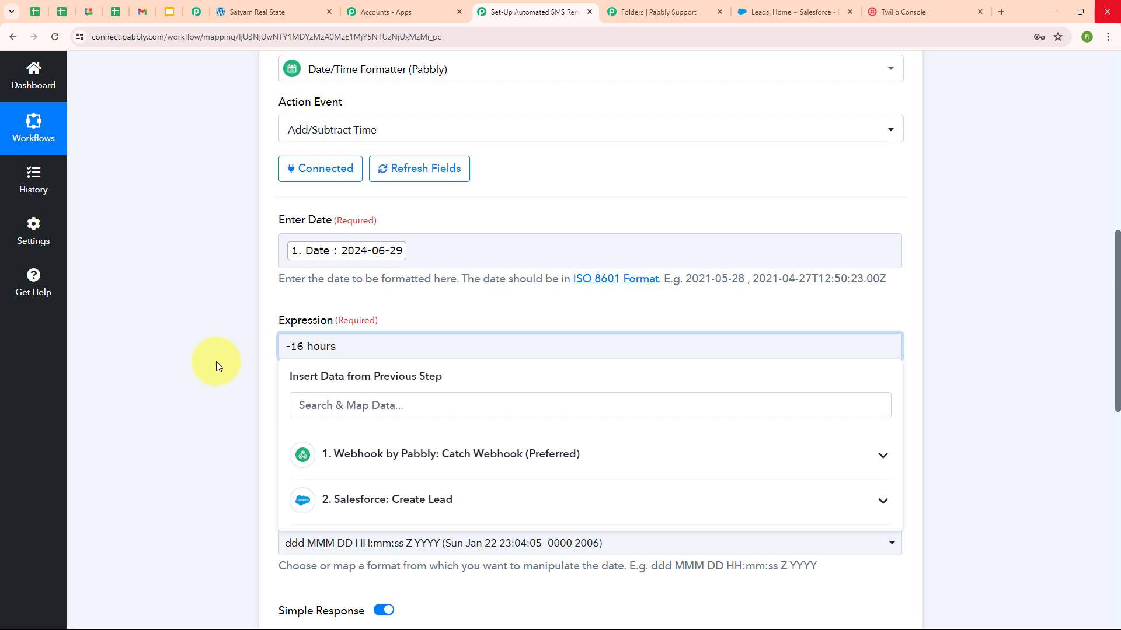
{"action": "left_click", "coordinate": [215, 362]}
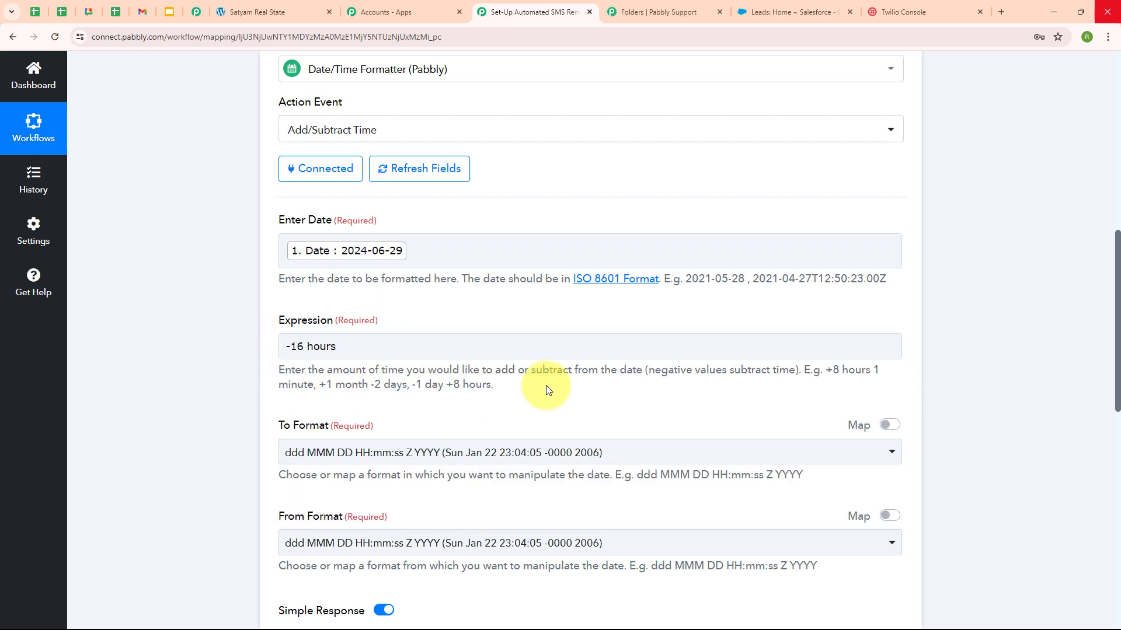
Step: Set To Format to YYYY-MM-DD HH:mm:ss and From Format to YYYY-MM-DD
{"action": "scroll", "coordinate": [545, 387], "scroll_direction": "down", "scroll_amount": 3}
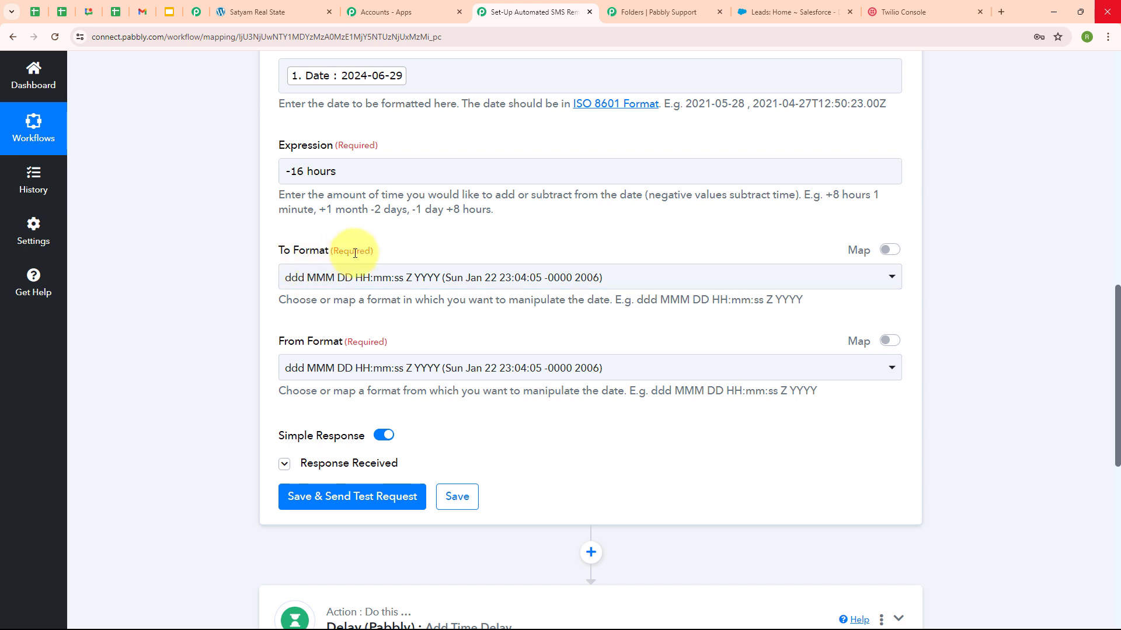
{"action": "left_click", "coordinate": [481, 279]}
{"action": "scroll", "coordinate": [445, 505], "scroll_direction": "down", "scroll_amount": 5}
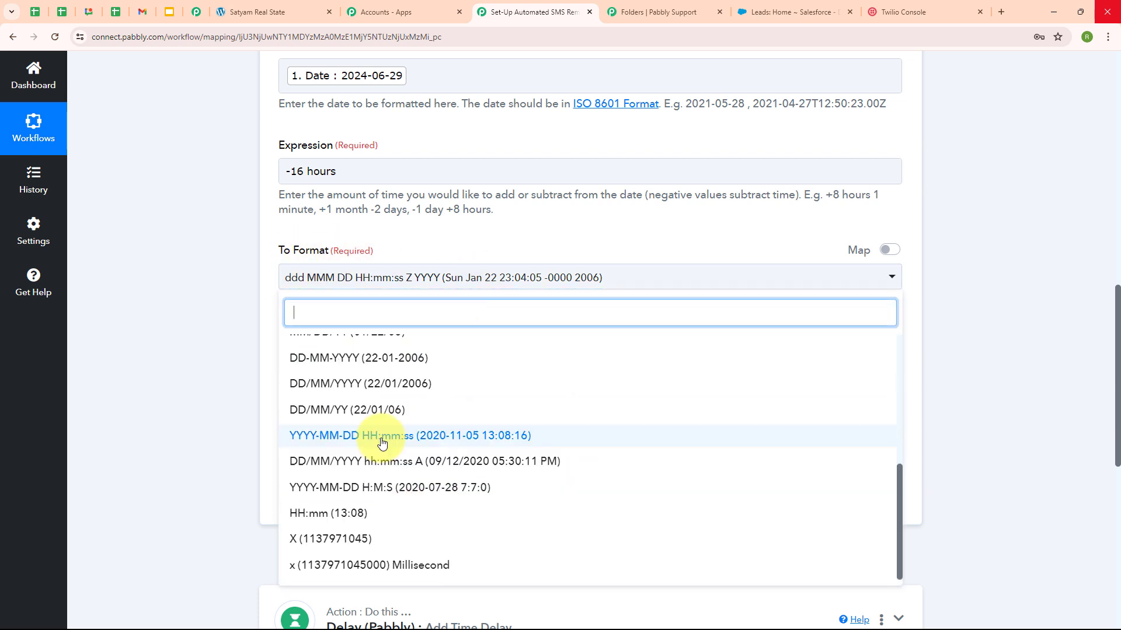
{"action": "left_click", "coordinate": [445, 437]}
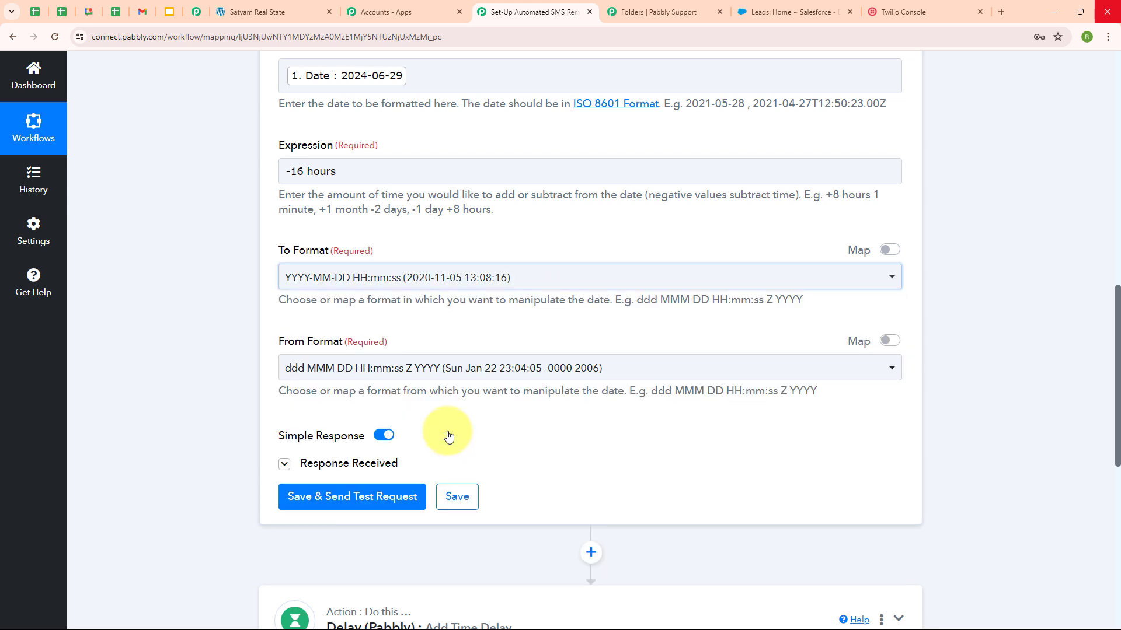
{"action": "left_click", "coordinate": [461, 379]}
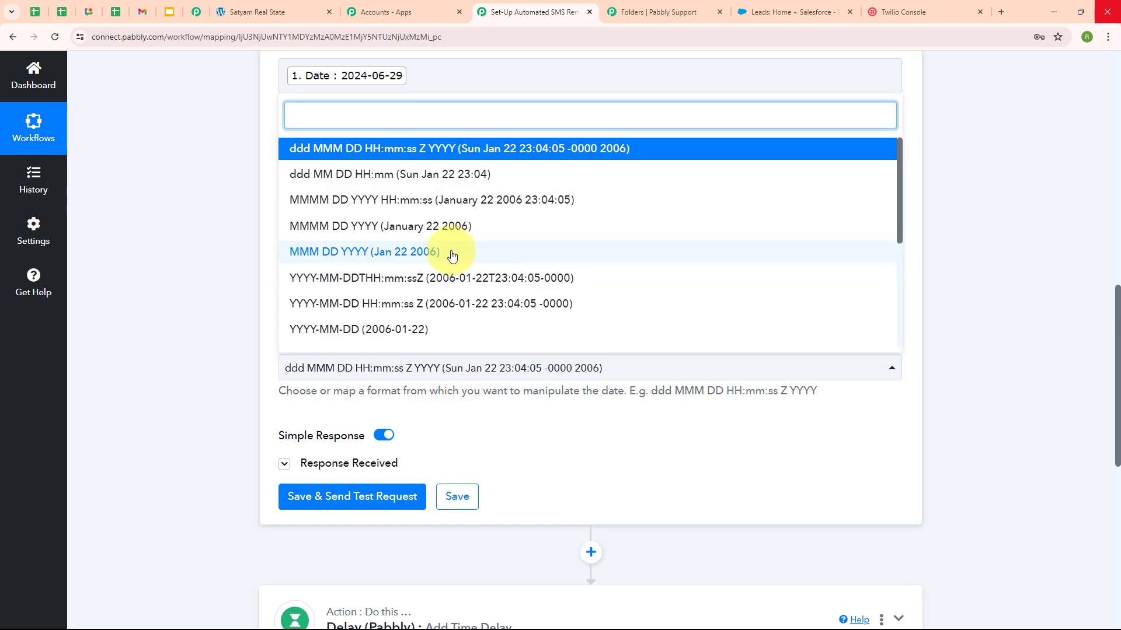
{"action": "left_click", "coordinate": [343, 330]}
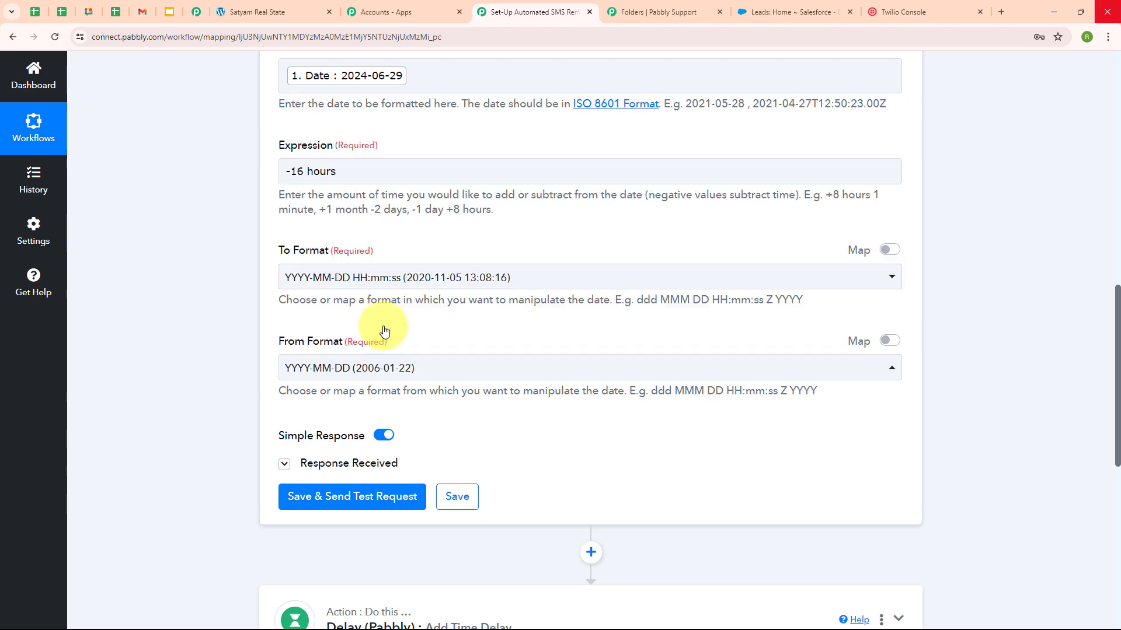
{"action": "scroll", "coordinate": [616, 295], "scroll_direction": "up", "scroll_amount": 4}
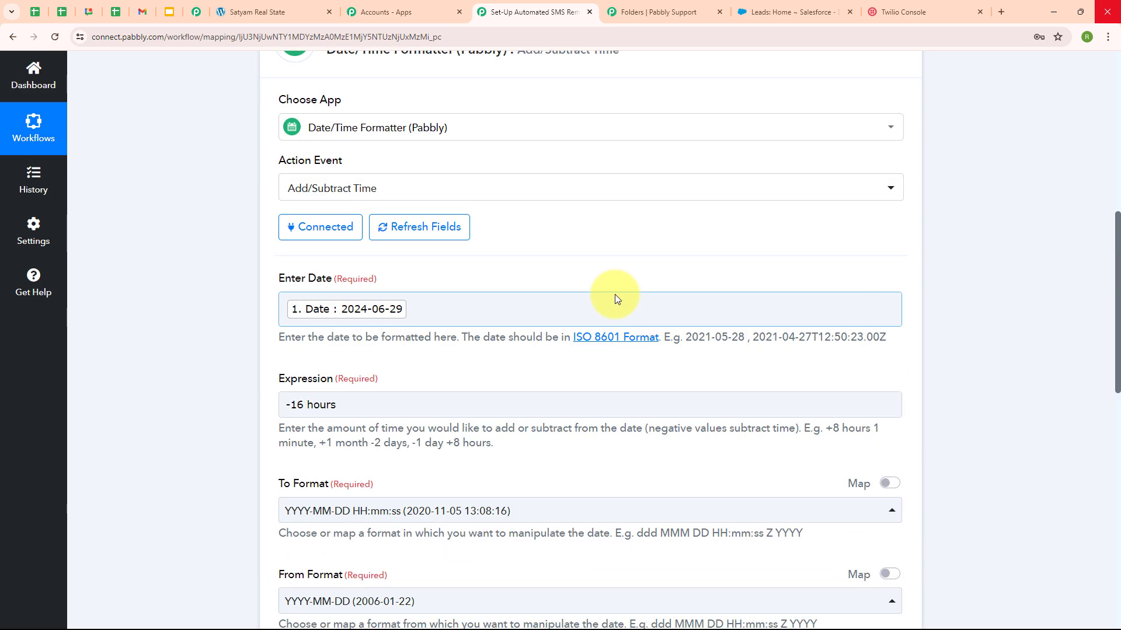
{"action": "scroll", "coordinate": [616, 295], "scroll_direction": "down", "scroll_amount": 5}
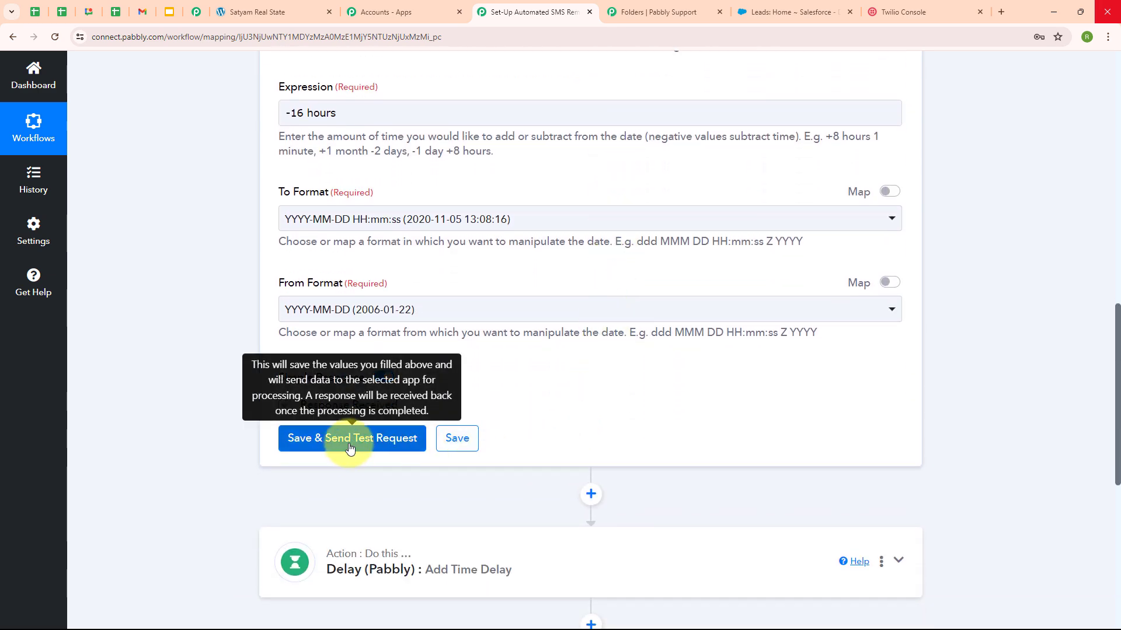
Step: Save and test the date step, checking the 08:00:00 time in the result
{"action": "left_click", "coordinate": [349, 448]}
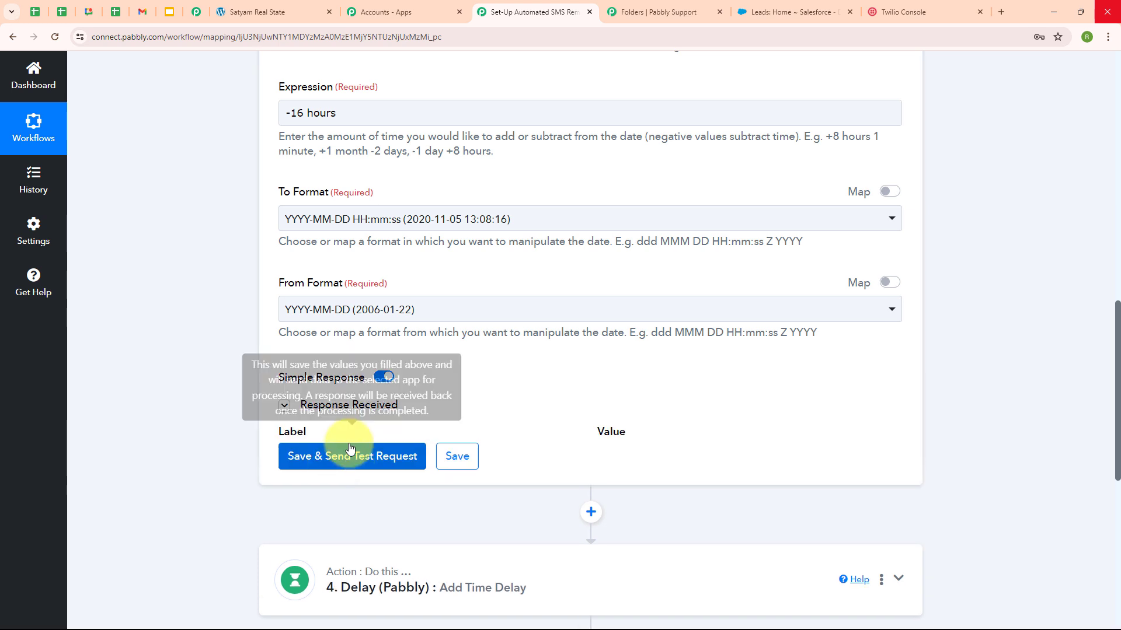
{"action": "scroll", "coordinate": [512, 428], "scroll_direction": "up", "scroll_amount": 1}
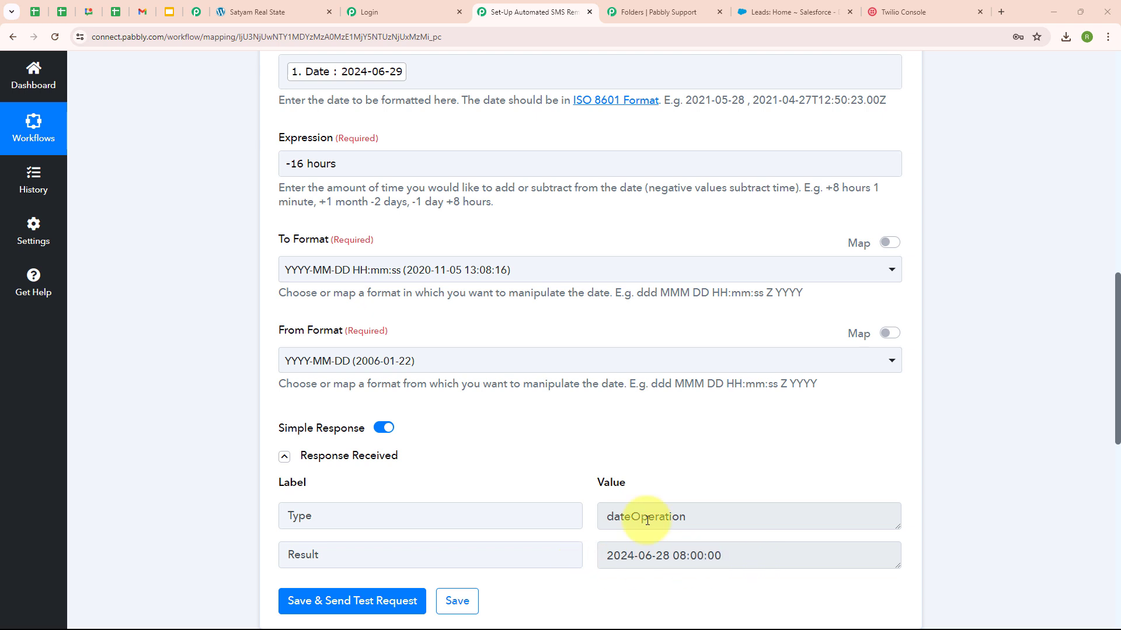
{"action": "left_click_drag", "start_coordinate": [671, 555], "coordinate": [740, 555]}
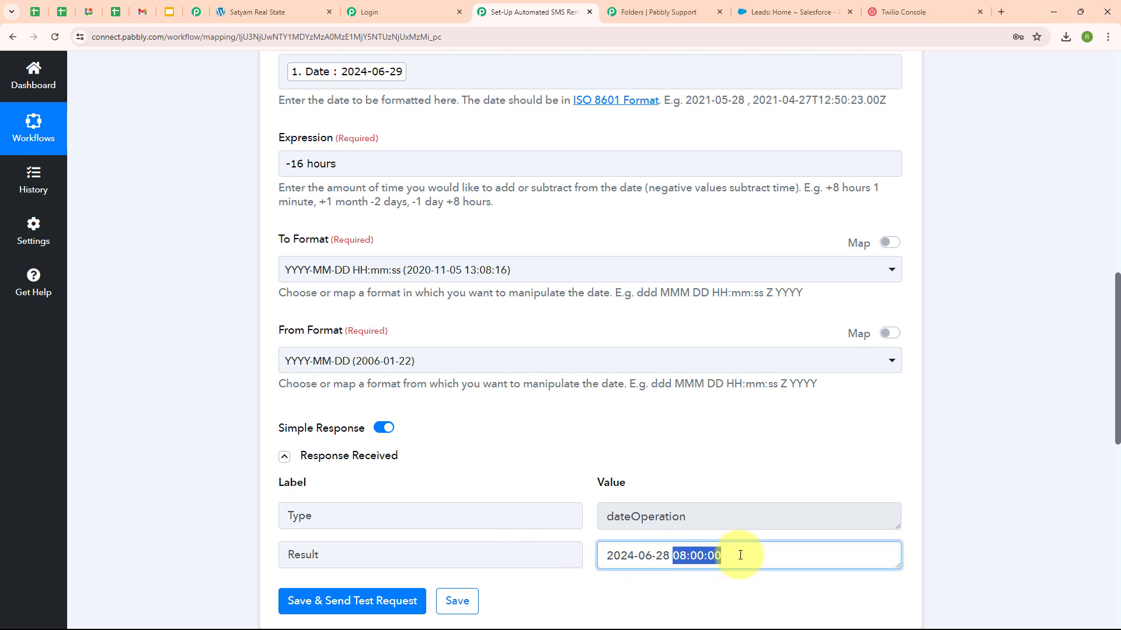
{"action": "left_click", "coordinate": [590, 547]}
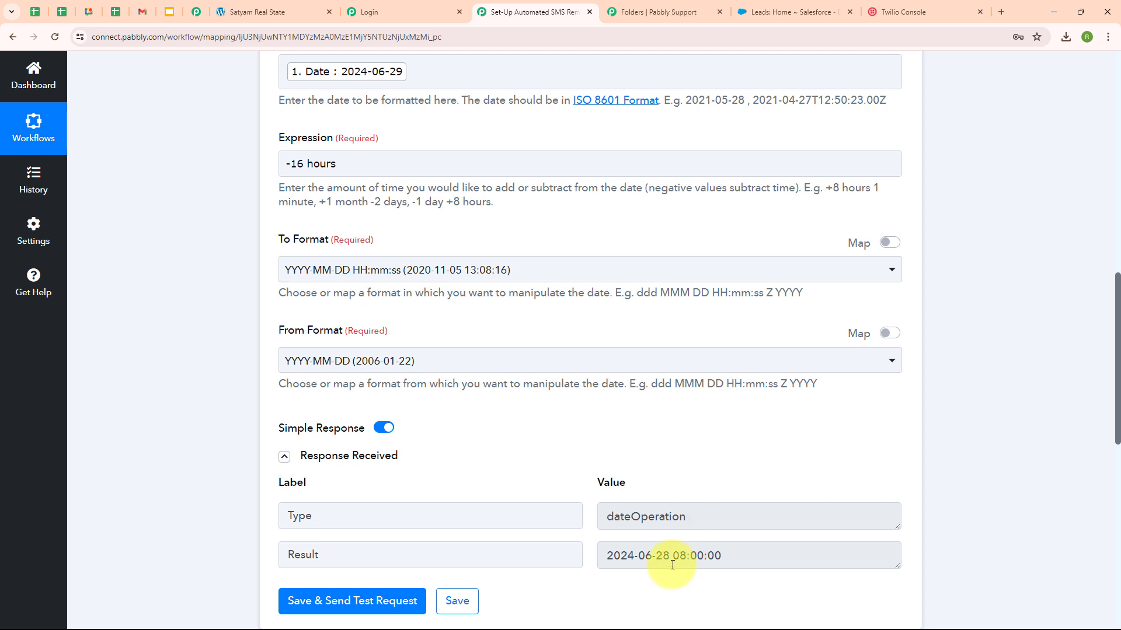
{"action": "left_click_drag", "start_coordinate": [673, 561], "coordinate": [733, 555]}
{"action": "left_click", "coordinate": [488, 447]}
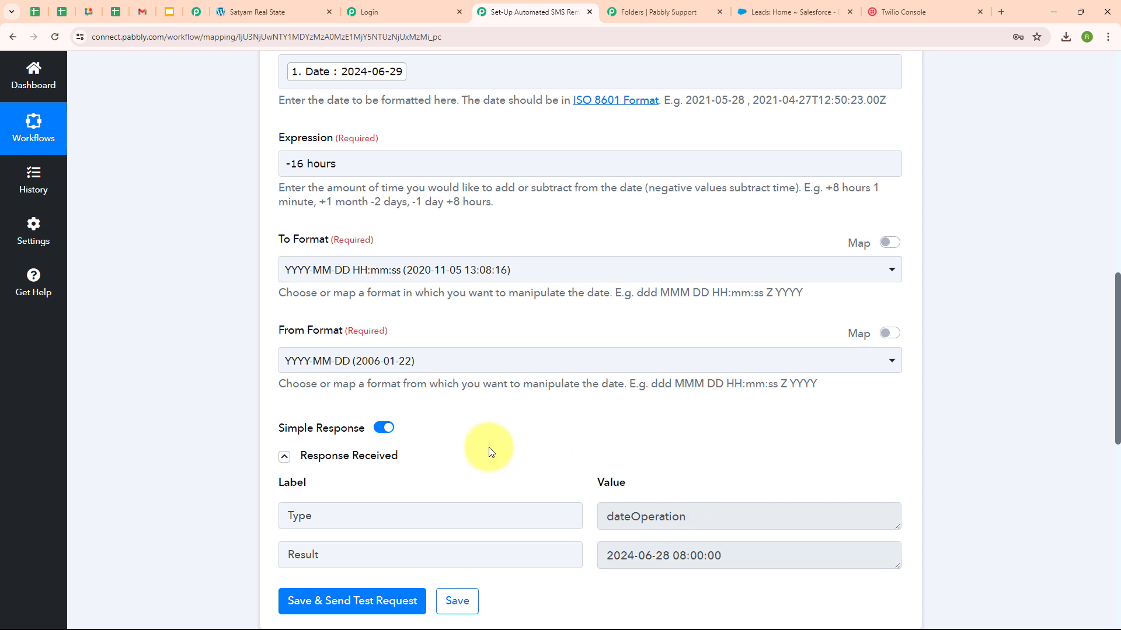
{"action": "scroll", "coordinate": [460, 131], "scroll_direction": "up", "scroll_amount": 2}
{"action": "left_click", "coordinate": [435, 194]}
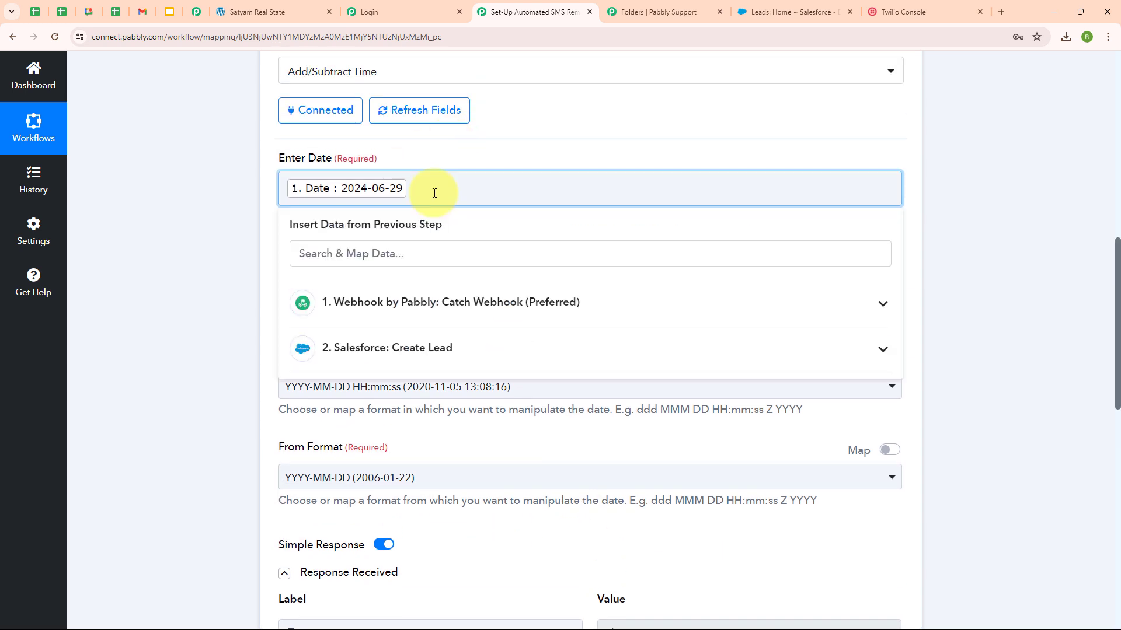
{"action": "key", "text": "BackSpace"}
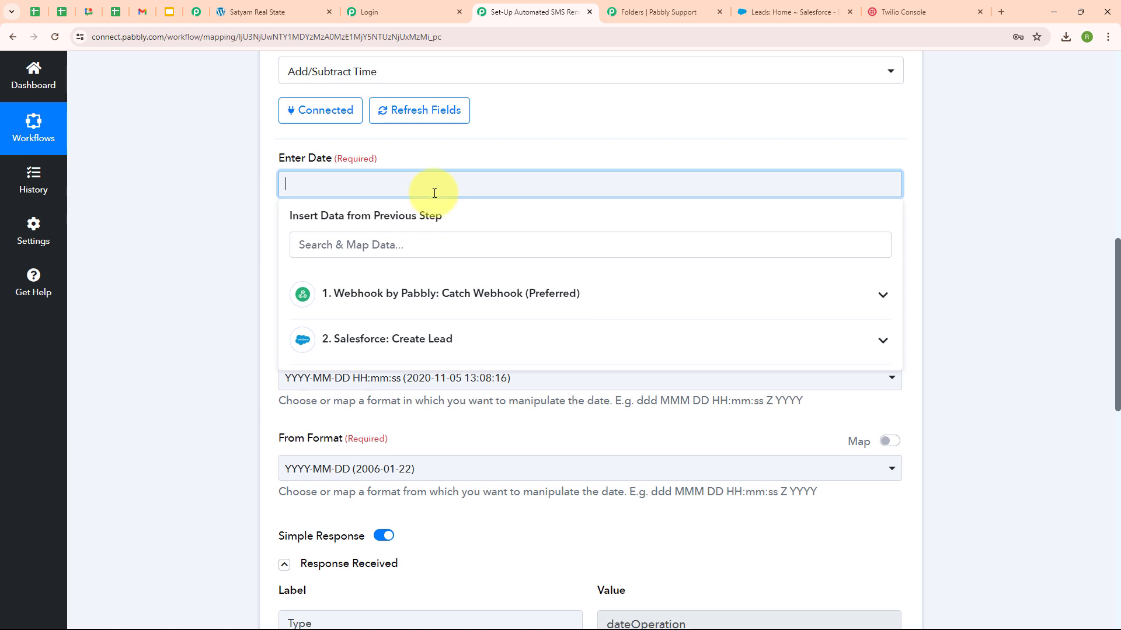
{"action": "type", "text": "2024-06-30"}
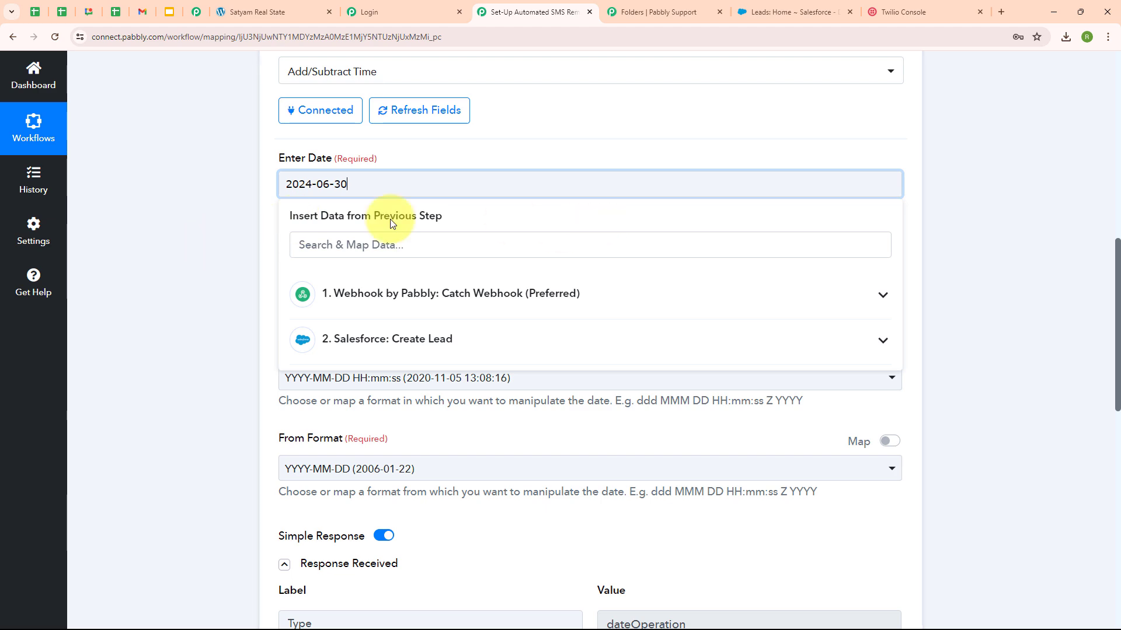
{"action": "left_click", "coordinate": [184, 272]}
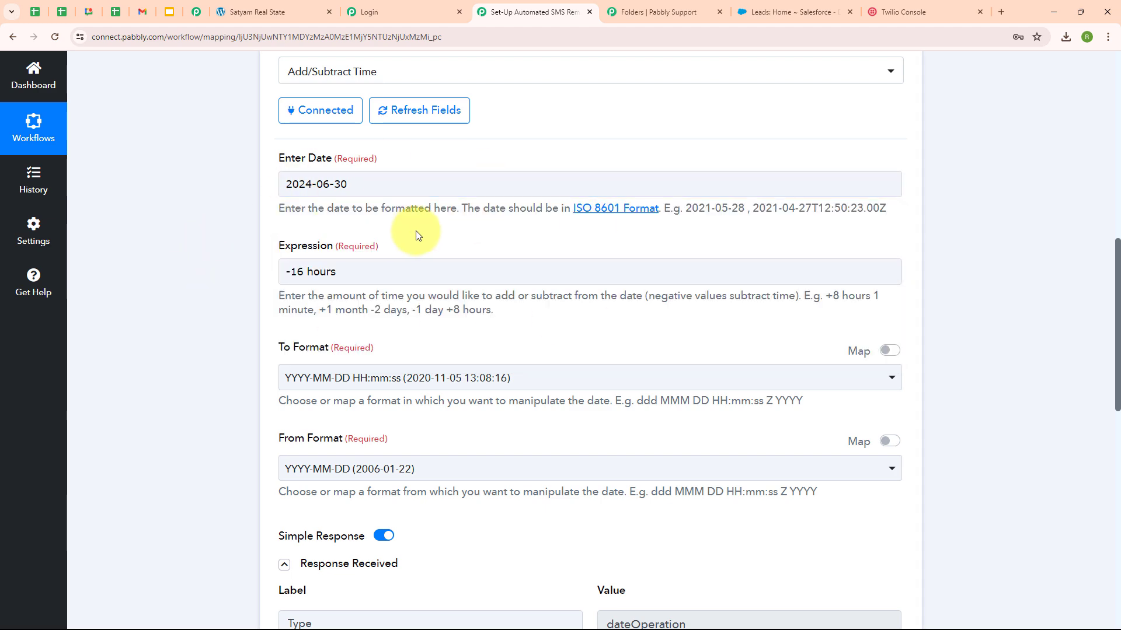
{"action": "scroll", "coordinate": [412, 232], "scroll_direction": "down", "scroll_amount": 1}
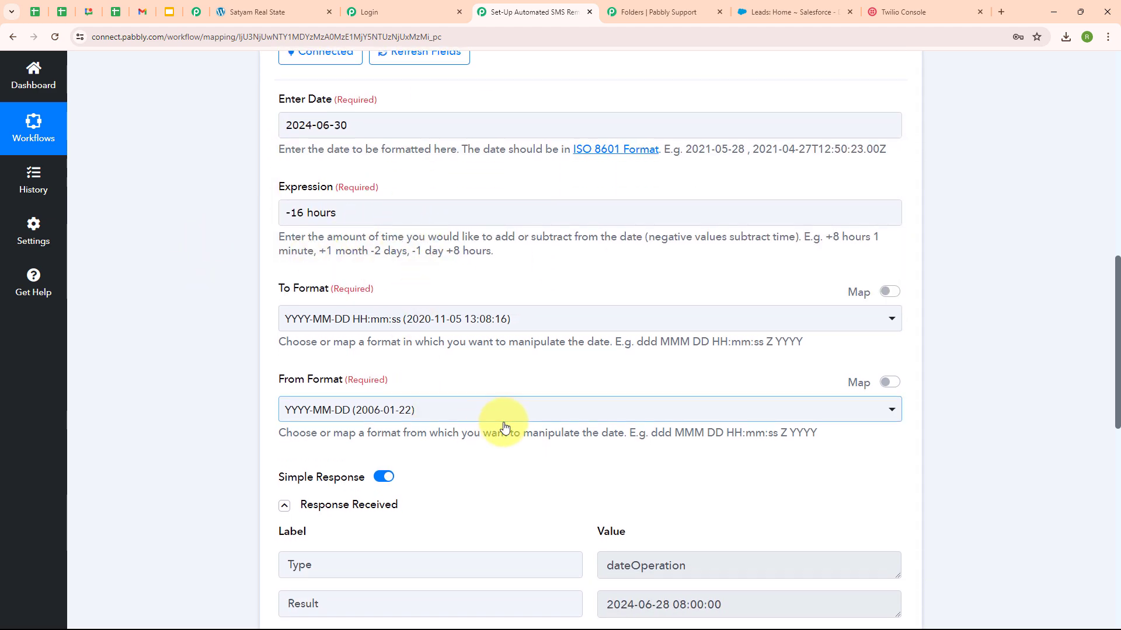
{"action": "scroll", "coordinate": [500, 425], "scroll_direction": "down", "scroll_amount": 3}
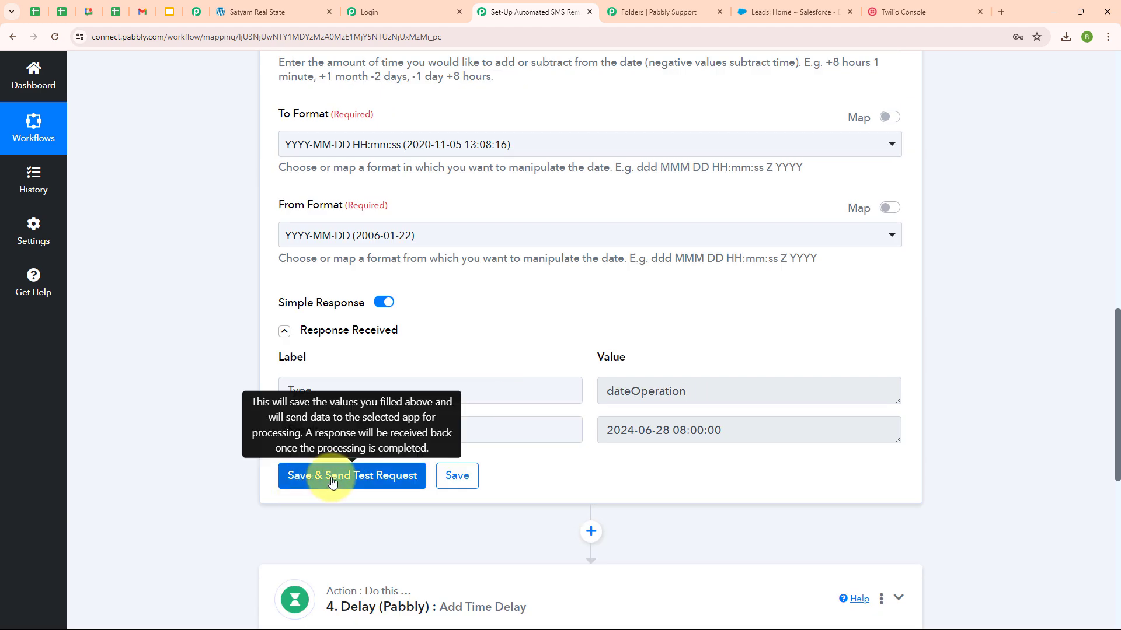
{"action": "left_click", "coordinate": [331, 479]}
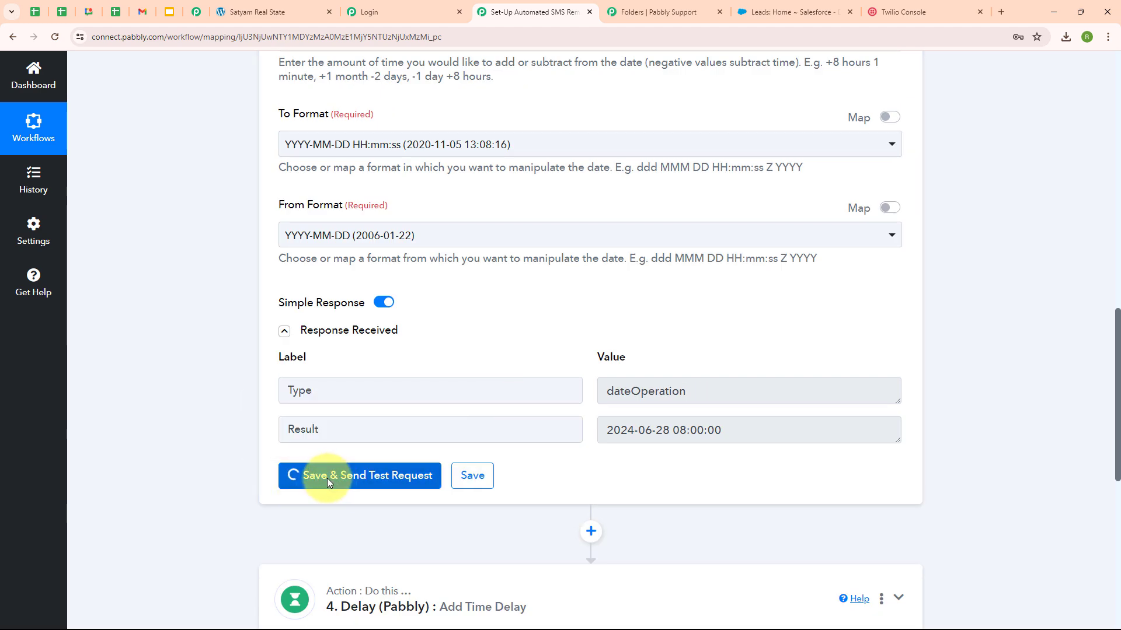
{"action": "scroll", "coordinate": [499, 320], "scroll_direction": "up", "scroll_amount": 1}
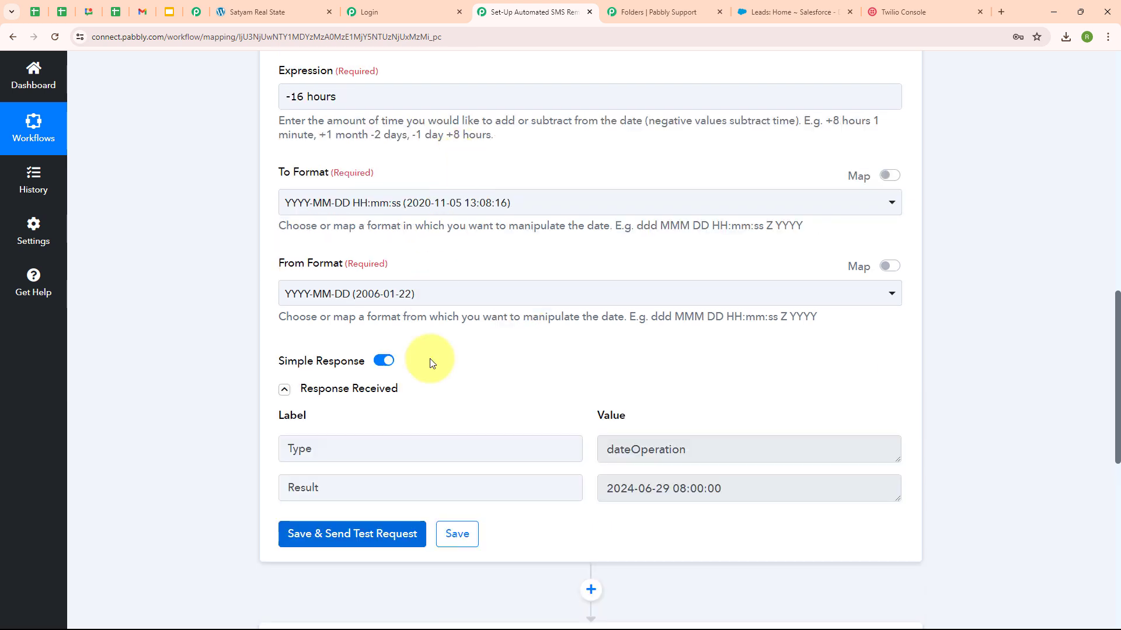
{"action": "left_click_drag", "start_coordinate": [603, 490], "coordinate": [722, 490]}
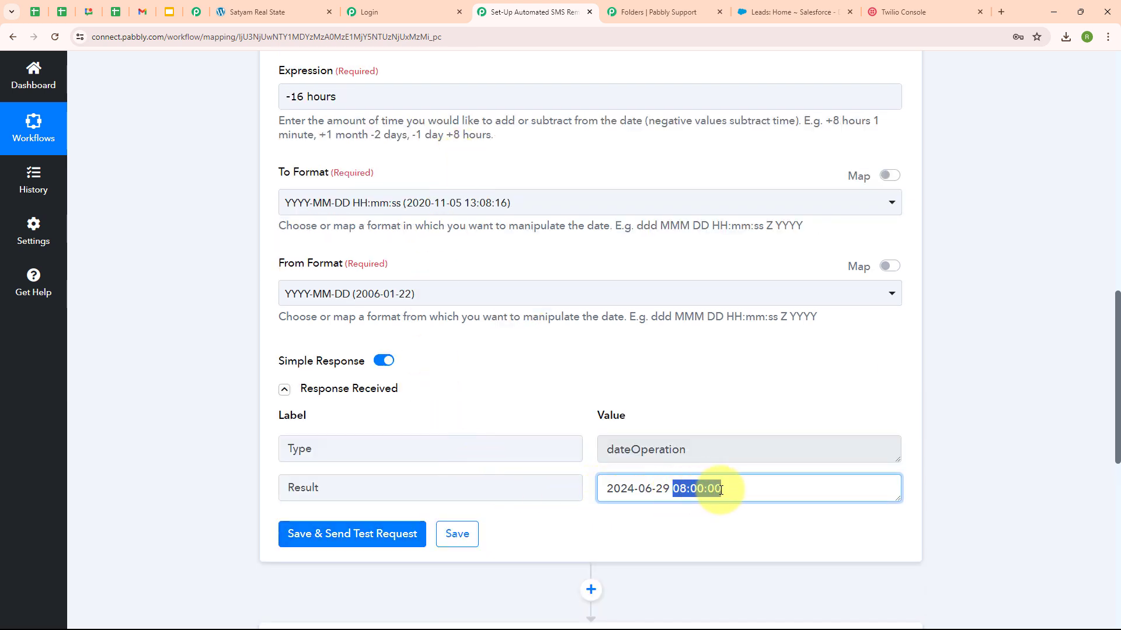
{"action": "left_click", "coordinate": [468, 394]}
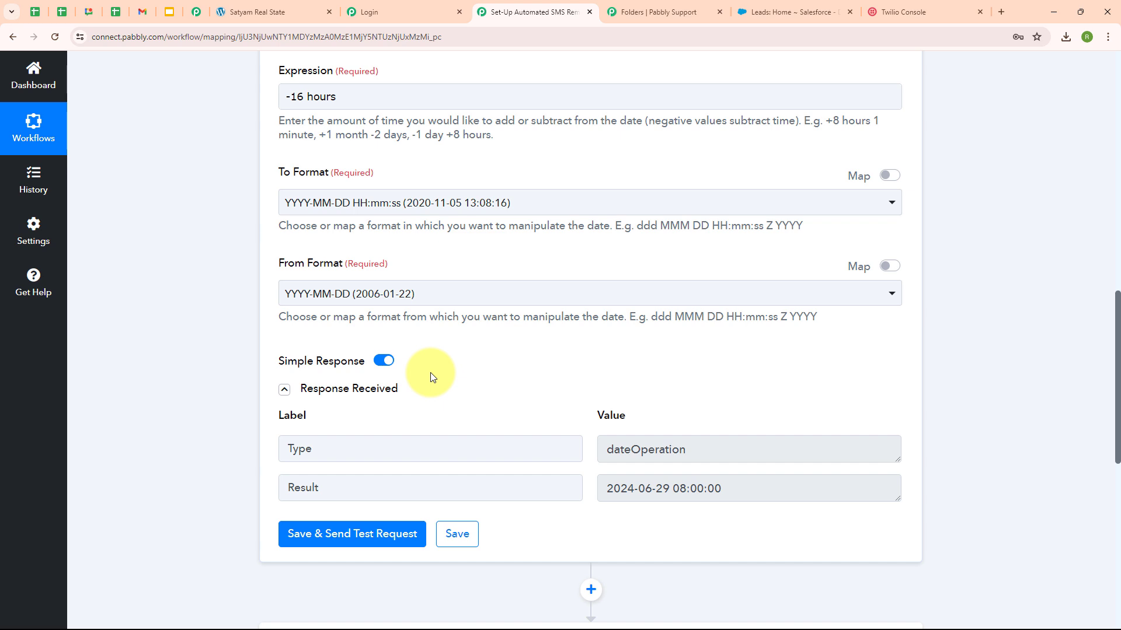
{"action": "scroll", "coordinate": [350, 269], "scroll_direction": "up", "scroll_amount": 2}
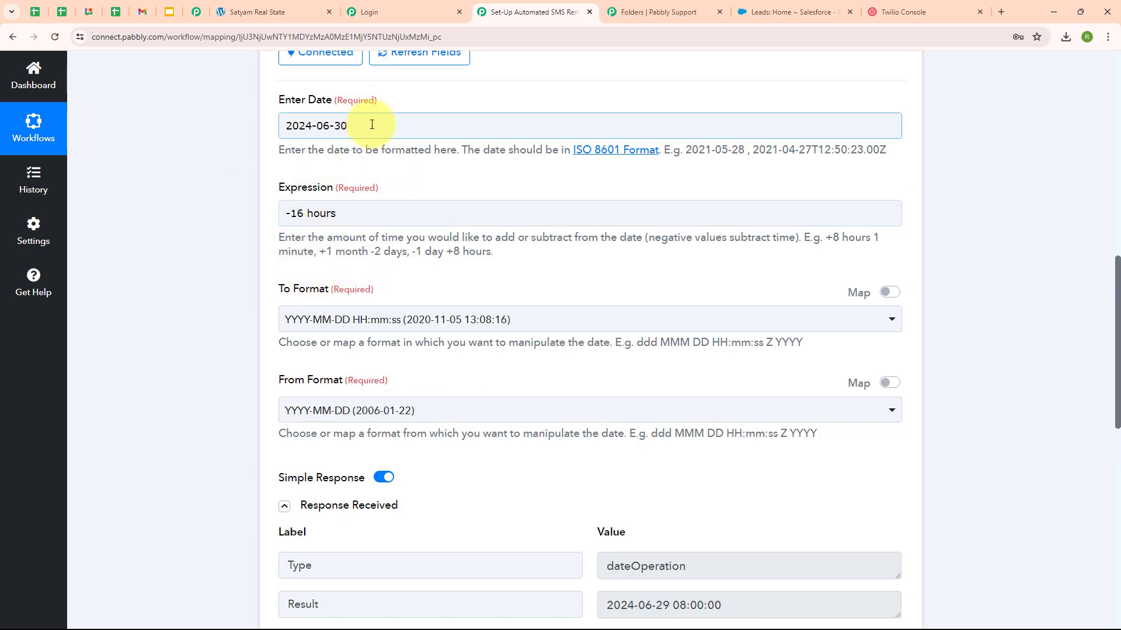
Step: Swap the fixed 2024-06-30 back to the webhook's '1. Date' in Enter Date
{"action": "left_click_drag", "start_coordinate": [369, 125], "coordinate": [282, 128]}
{"action": "key", "text": "BackSpace"}
{"action": "key", "text": "BackSpace"}
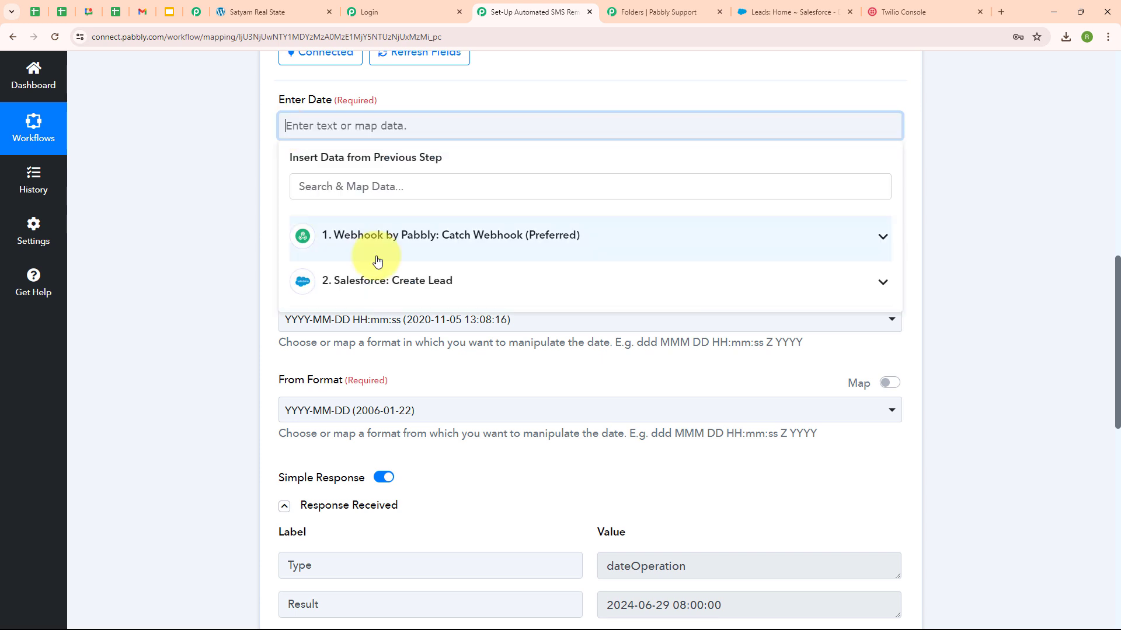
{"action": "left_click", "coordinate": [385, 243]}
{"action": "left_click", "coordinate": [530, 482]}
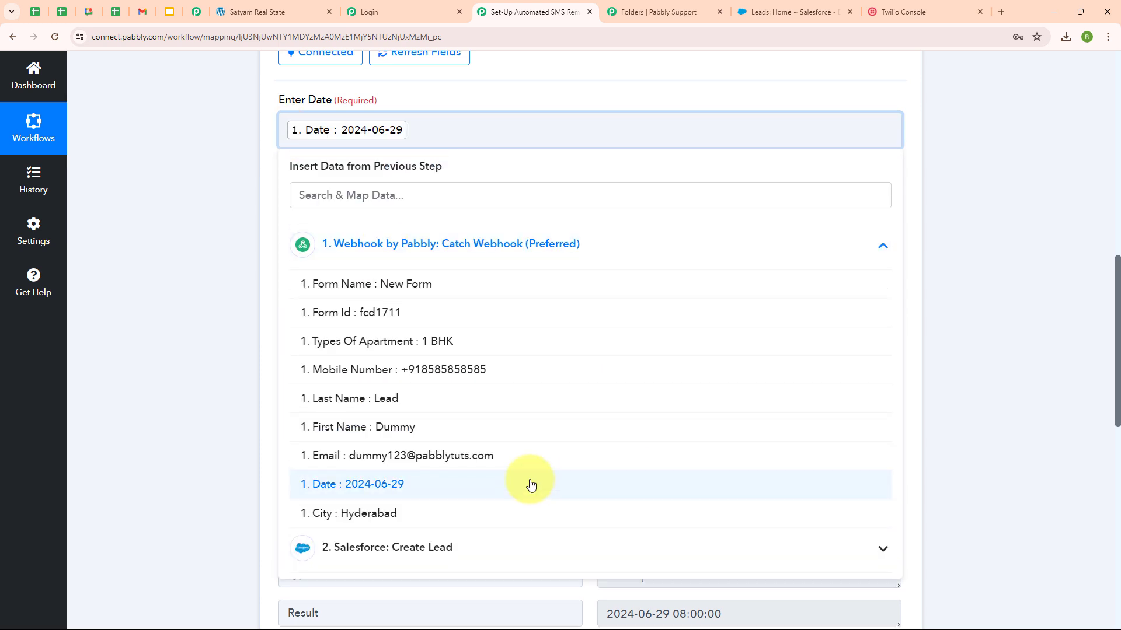
{"action": "left_click", "coordinate": [263, 387]}
{"action": "scroll", "coordinate": [955, 325], "scroll_direction": "up", "scroll_amount": 4}
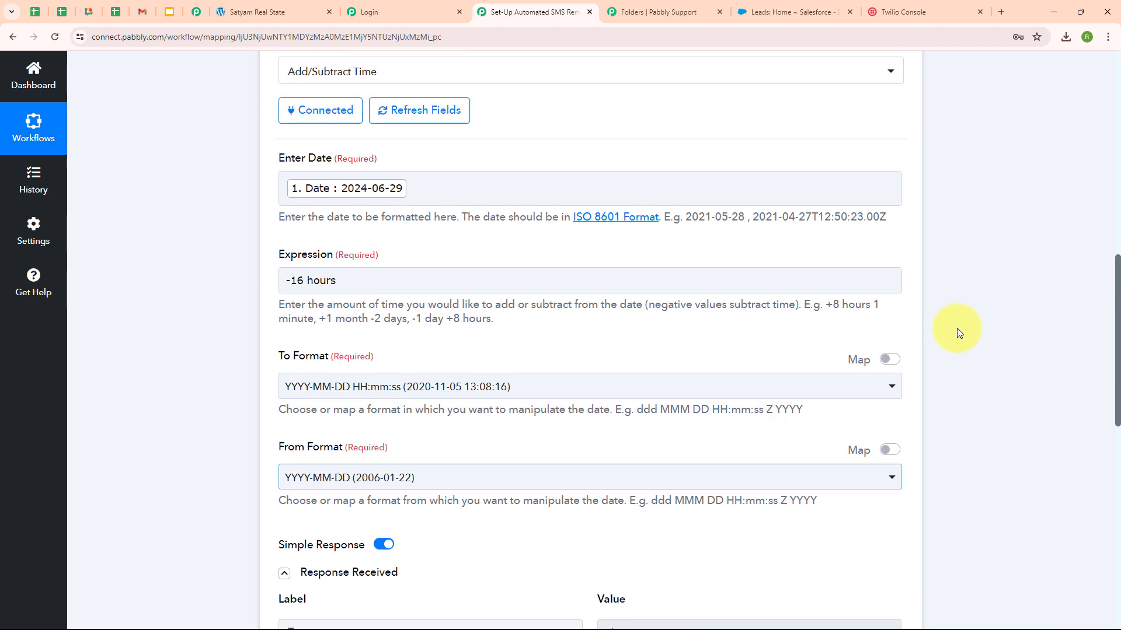
{"action": "scroll", "coordinate": [897, 316], "scroll_direction": "up", "scroll_amount": 3}
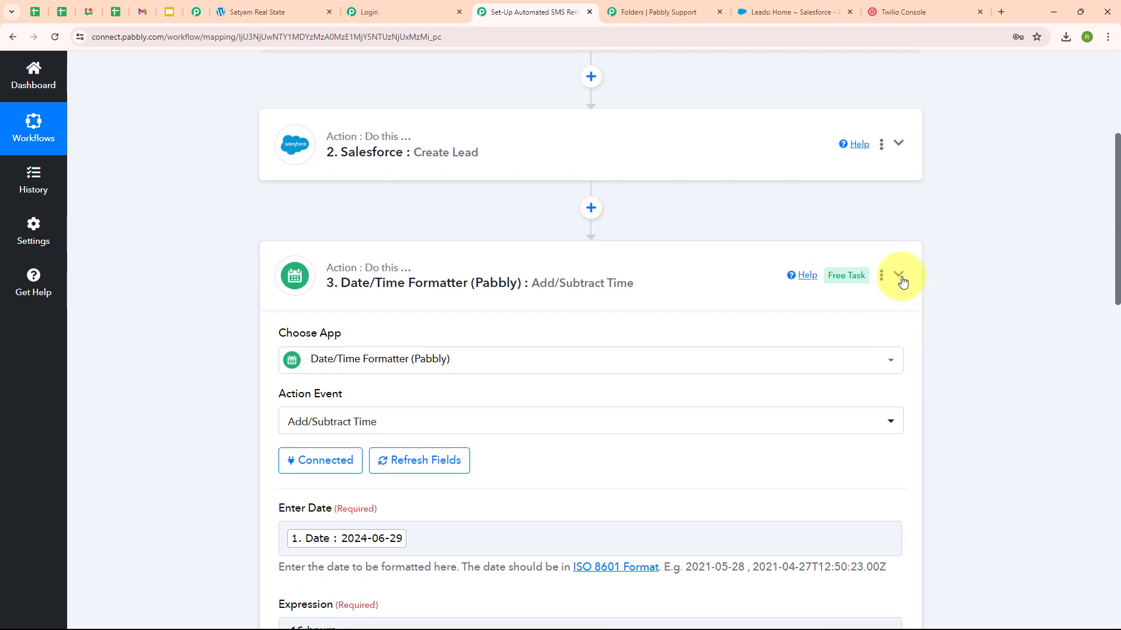
{"action": "left_click", "coordinate": [898, 275]}
Step: Map the formatter's '3. Result' into the Delay step's Delay Date
{"action": "left_click", "coordinate": [530, 481]}
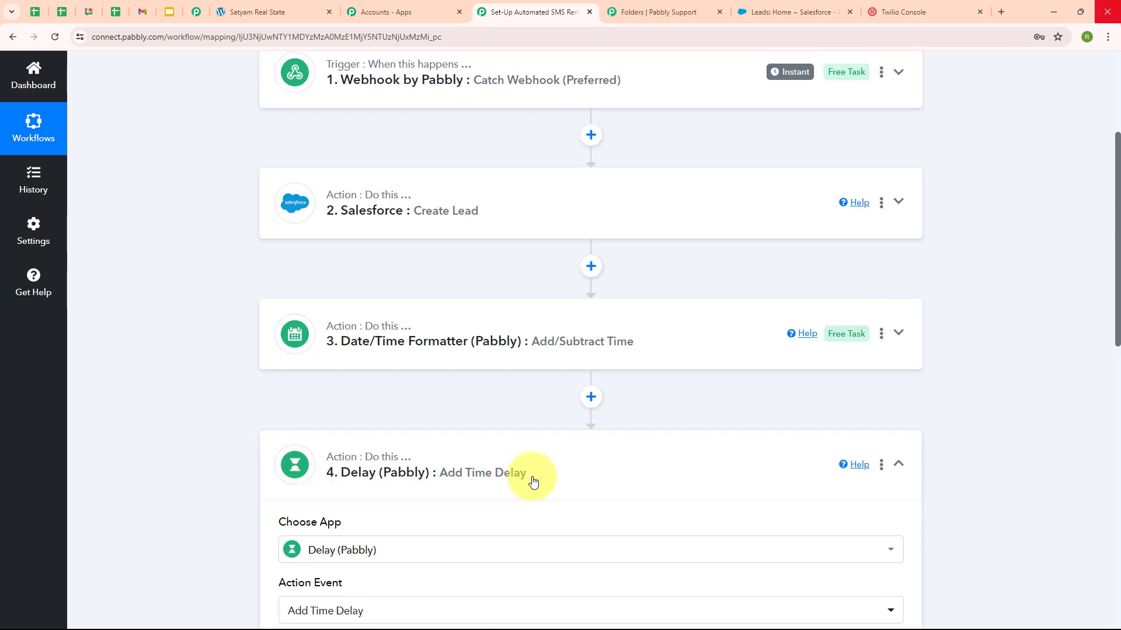
{"action": "scroll", "coordinate": [718, 446], "scroll_direction": "down", "scroll_amount": 7}
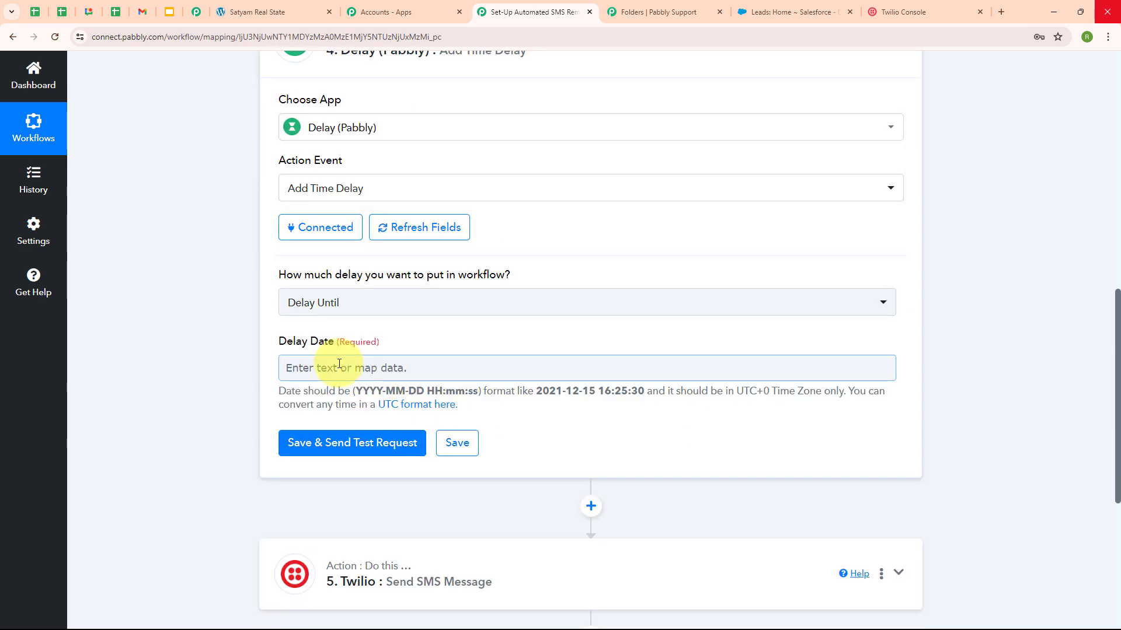
{"action": "left_click", "coordinate": [339, 363]}
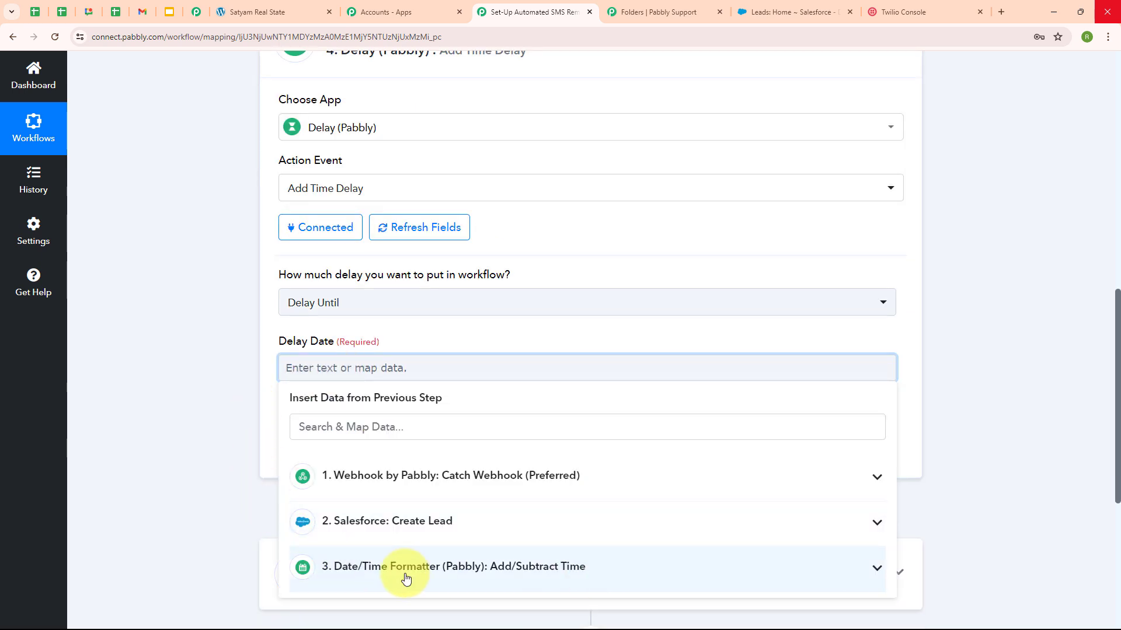
{"action": "left_click", "coordinate": [497, 573]}
{"action": "scroll", "coordinate": [580, 555], "scroll_direction": "down", "scroll_amount": 3}
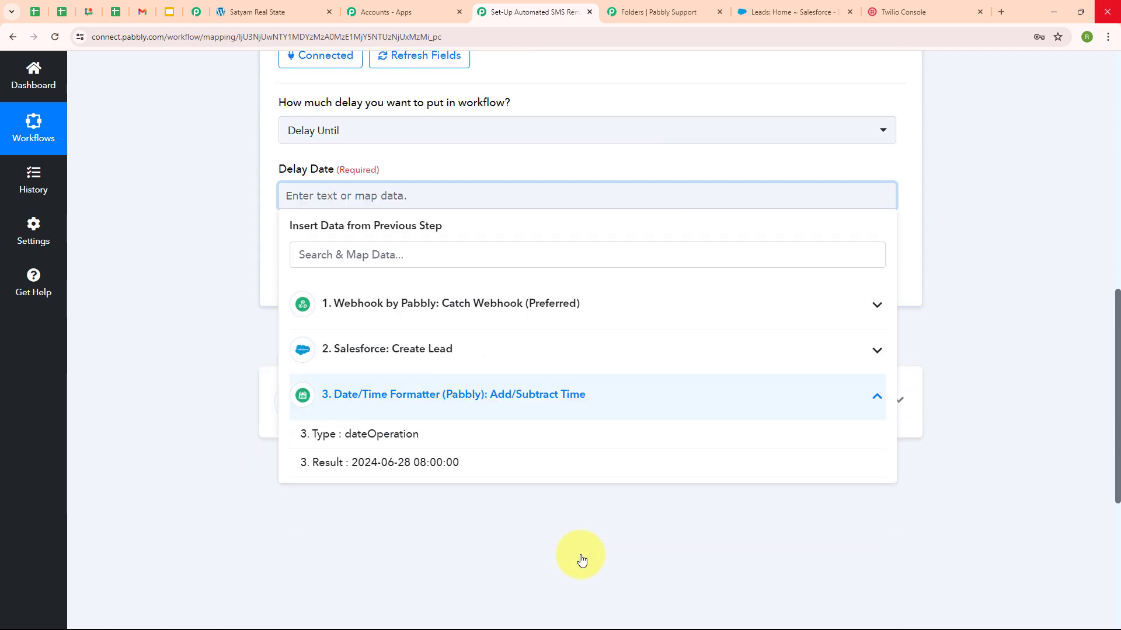
{"action": "left_click", "coordinate": [460, 469]}
{"action": "left_click", "coordinate": [201, 416]}
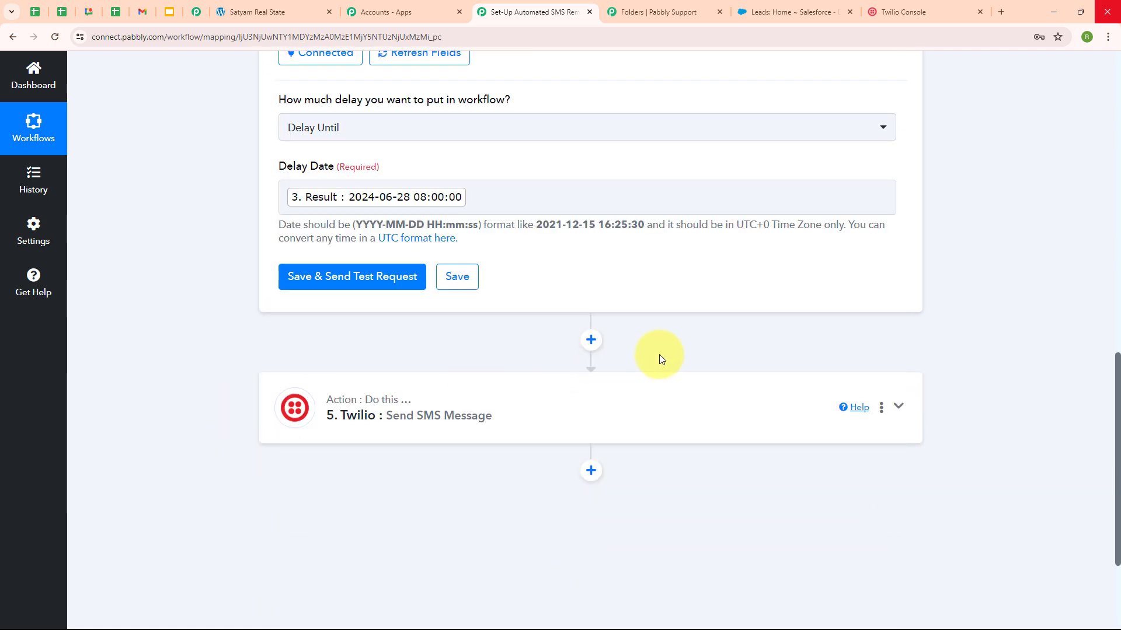
{"action": "scroll", "coordinate": [660, 355], "scroll_direction": "up", "scroll_amount": 3}
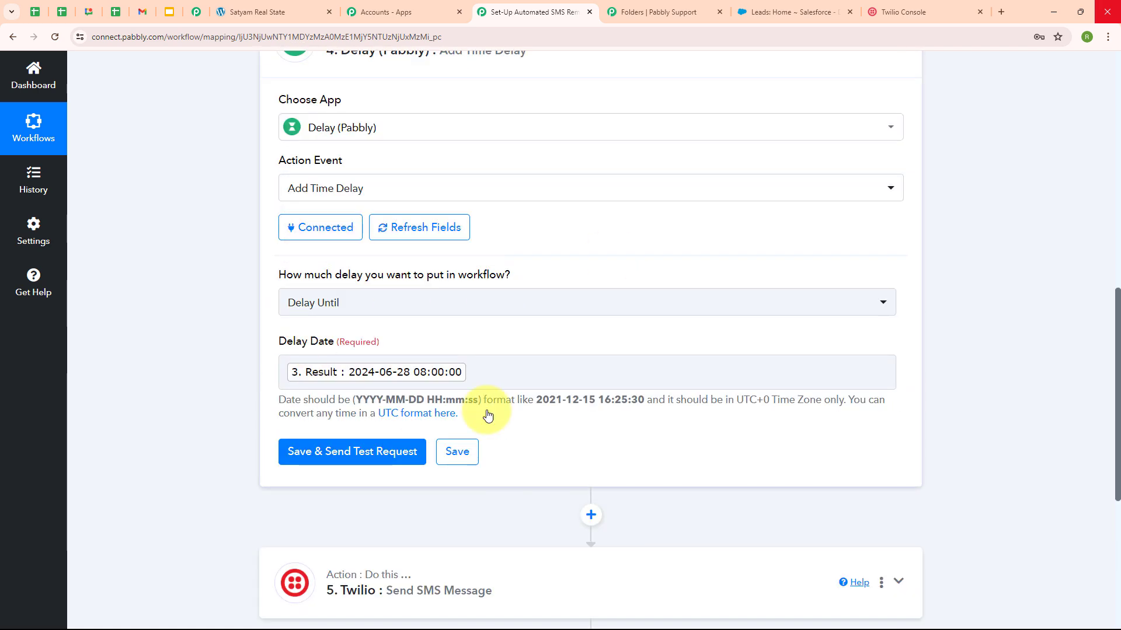
{"action": "left_click", "coordinate": [328, 461]}
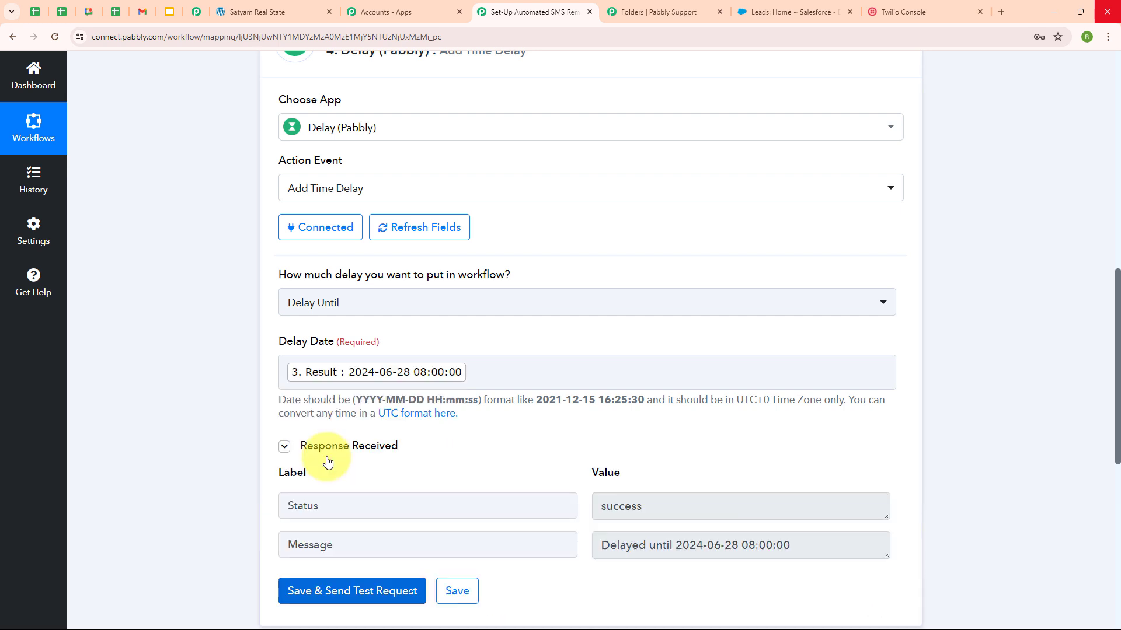
{"action": "scroll", "coordinate": [581, 430], "scroll_direction": "down", "scroll_amount": 2}
{"action": "left_click_drag", "start_coordinate": [599, 389], "coordinate": [677, 390]}
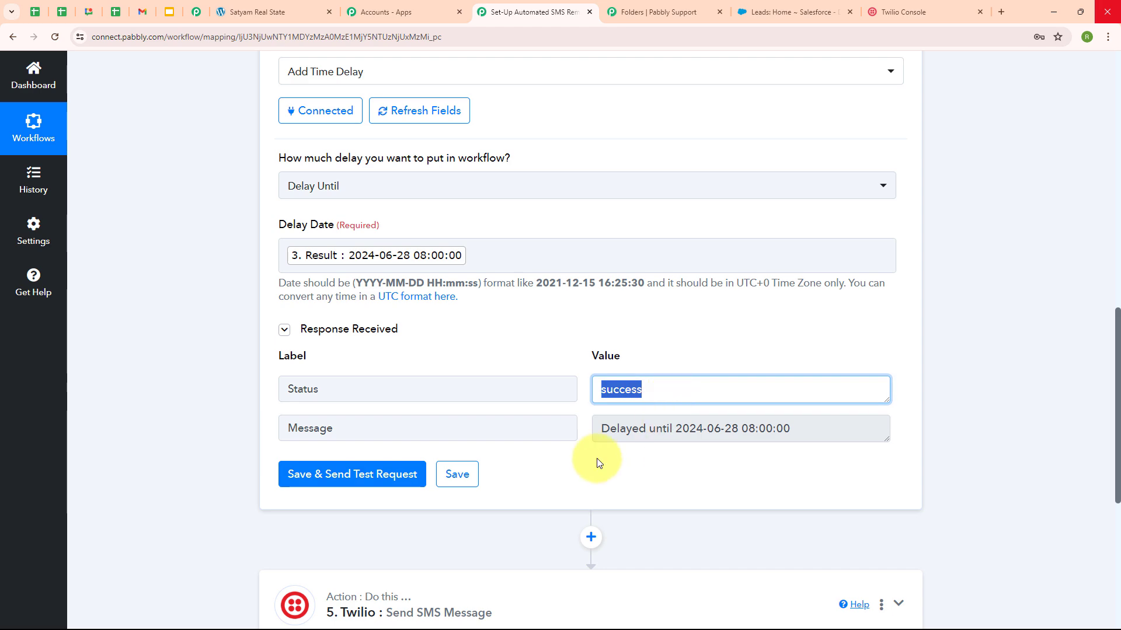
{"action": "left_click", "coordinate": [597, 463]}
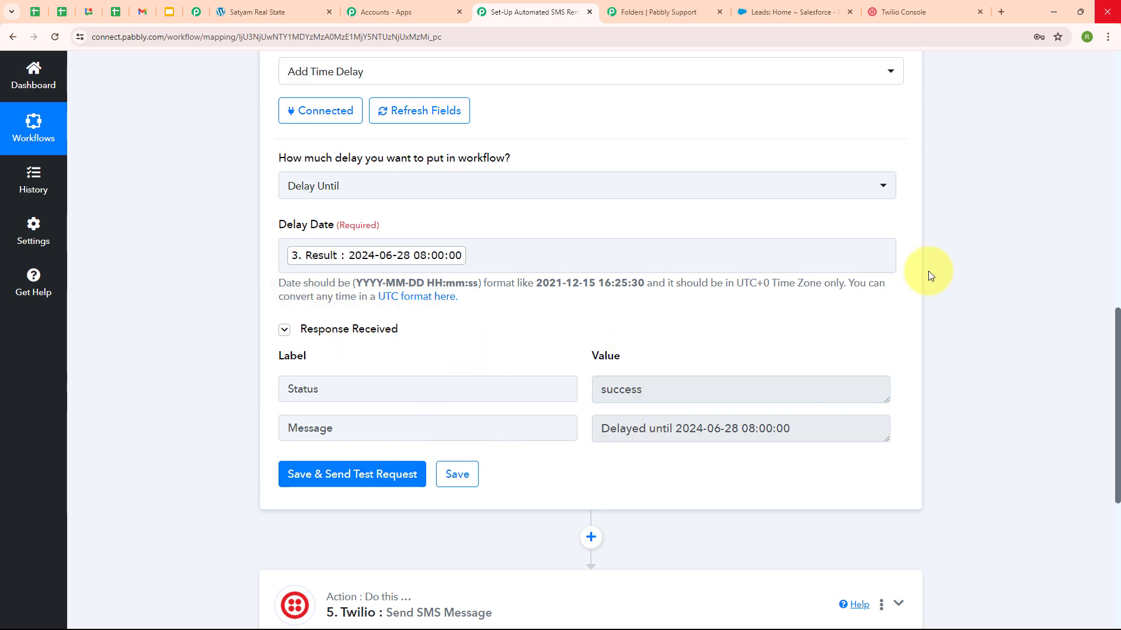
{"action": "scroll", "coordinate": [928, 270], "scroll_direction": "up", "scroll_amount": 8}
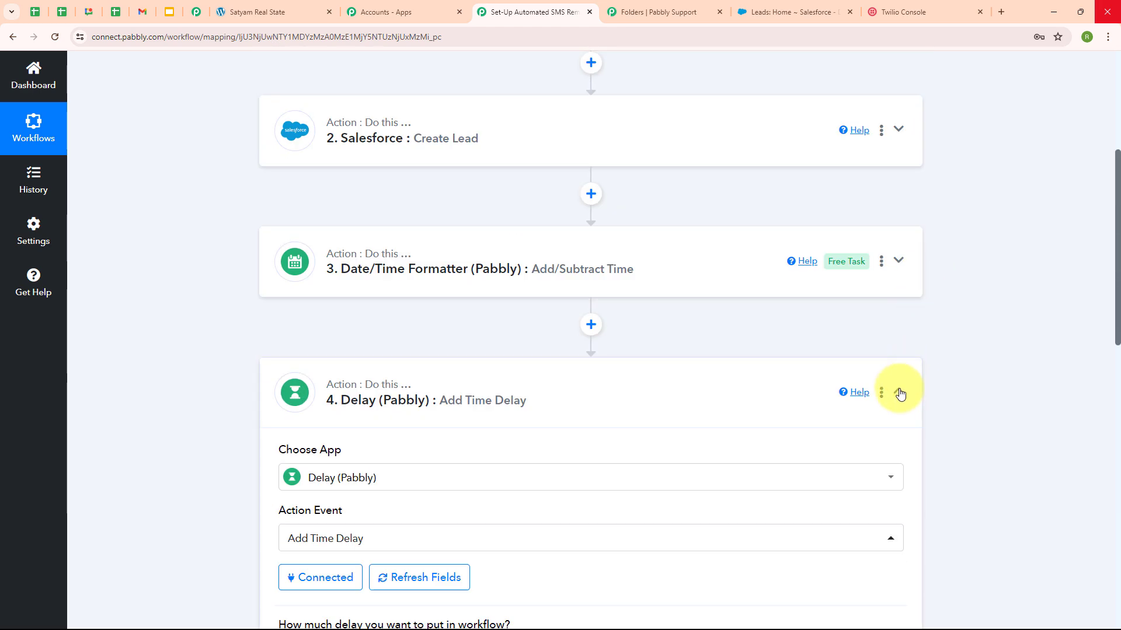
Step: Replace the Twilio step's mapped Mobile Number recipient with a fixed test phone number
{"action": "left_click", "coordinate": [898, 392]}
{"action": "scroll", "coordinate": [943, 322], "scroll_direction": "down", "scroll_amount": 3}
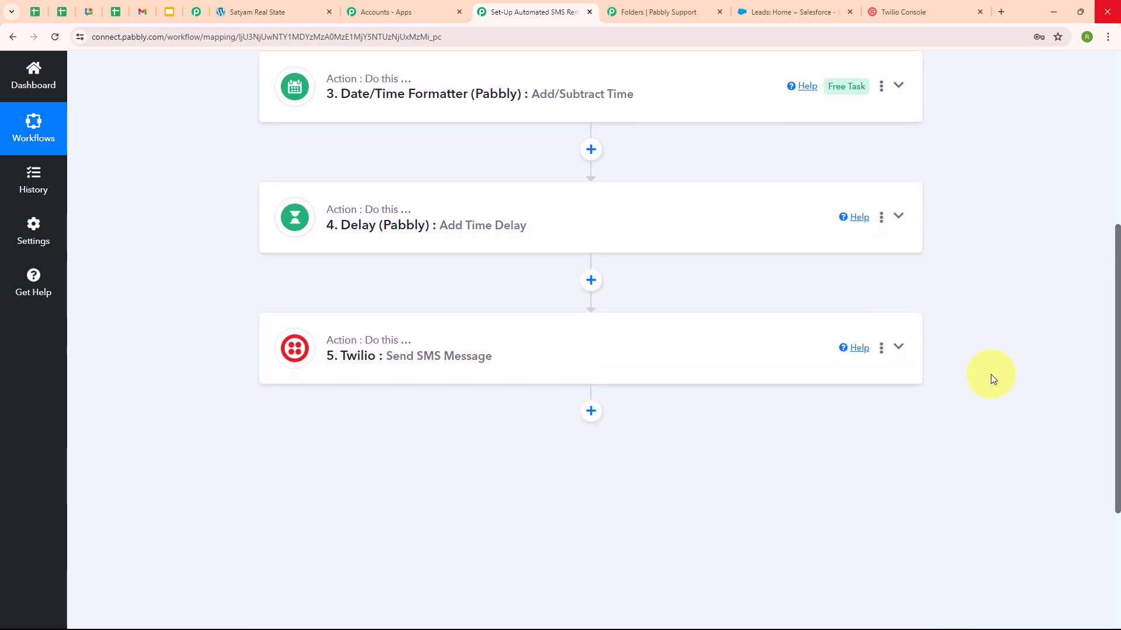
{"action": "left_click", "coordinate": [555, 359]}
{"action": "scroll", "coordinate": [555, 355], "scroll_direction": "down", "scroll_amount": 9}
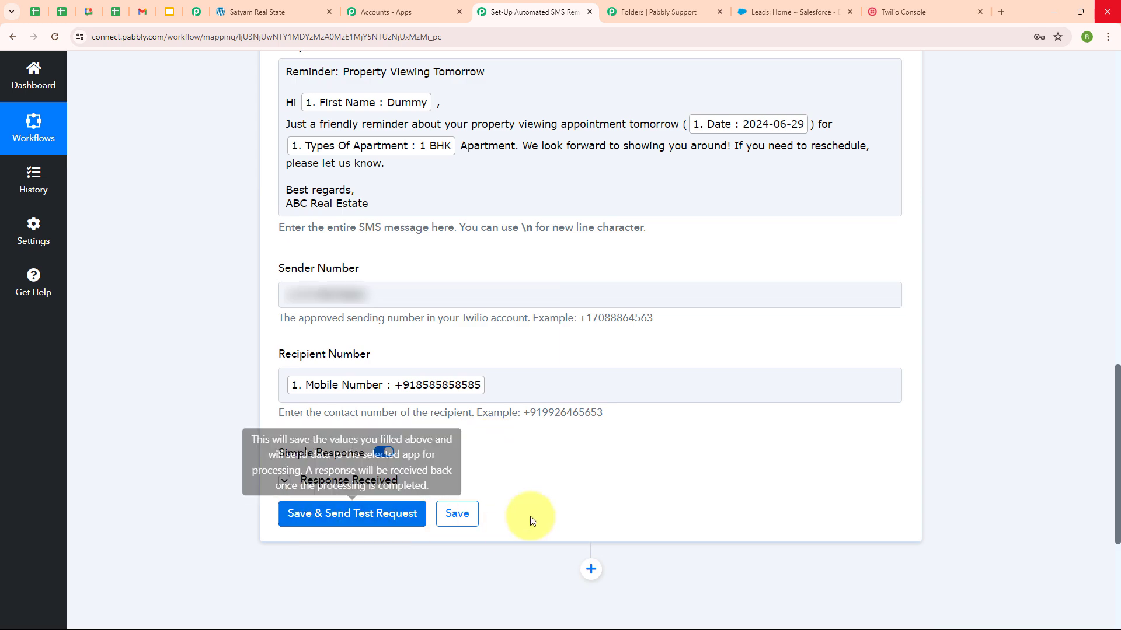
{"action": "left_click", "coordinate": [517, 387]}
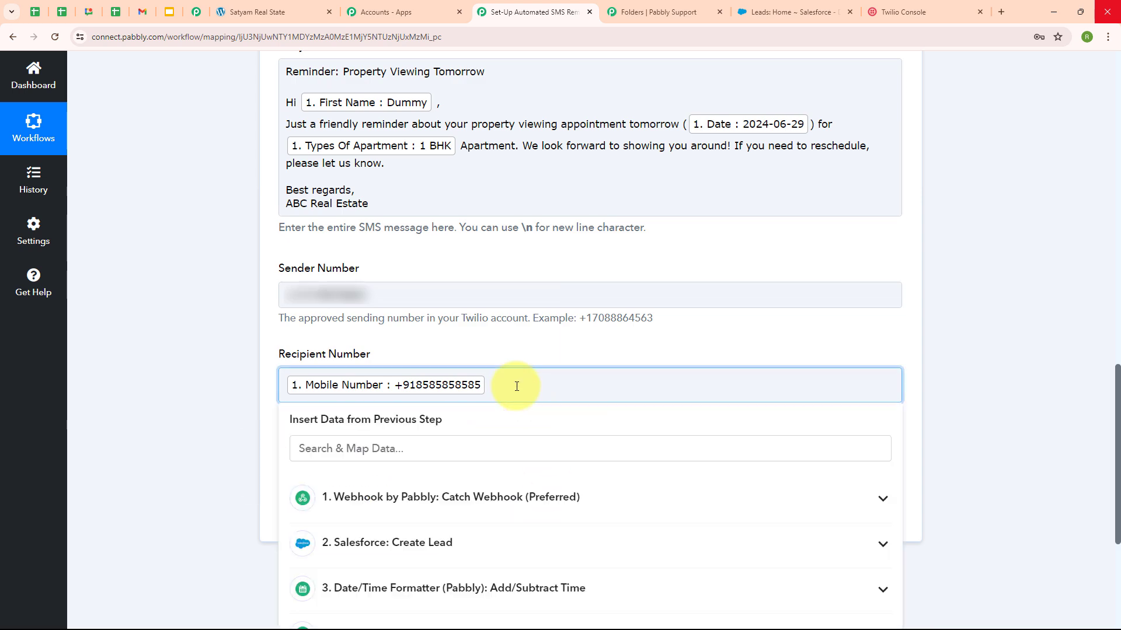
{"action": "key", "text": "BackSpace"}
{"action": "type", "text": "+91"}
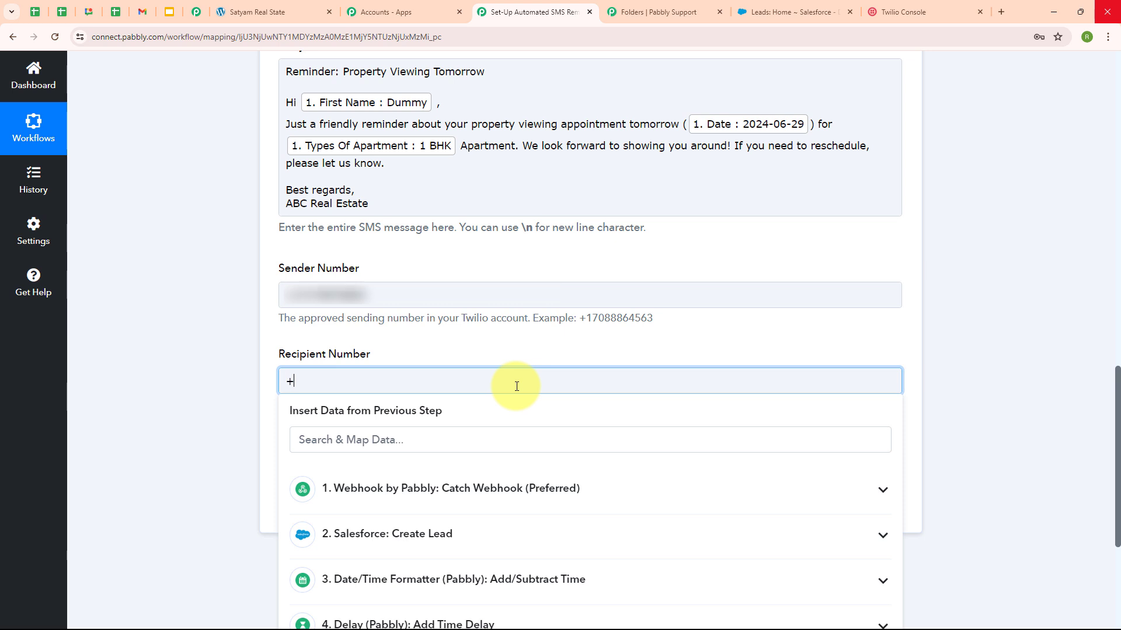
{"action": "type", "text": "89"}
{"action": "left_click", "coordinate": [250, 421]}
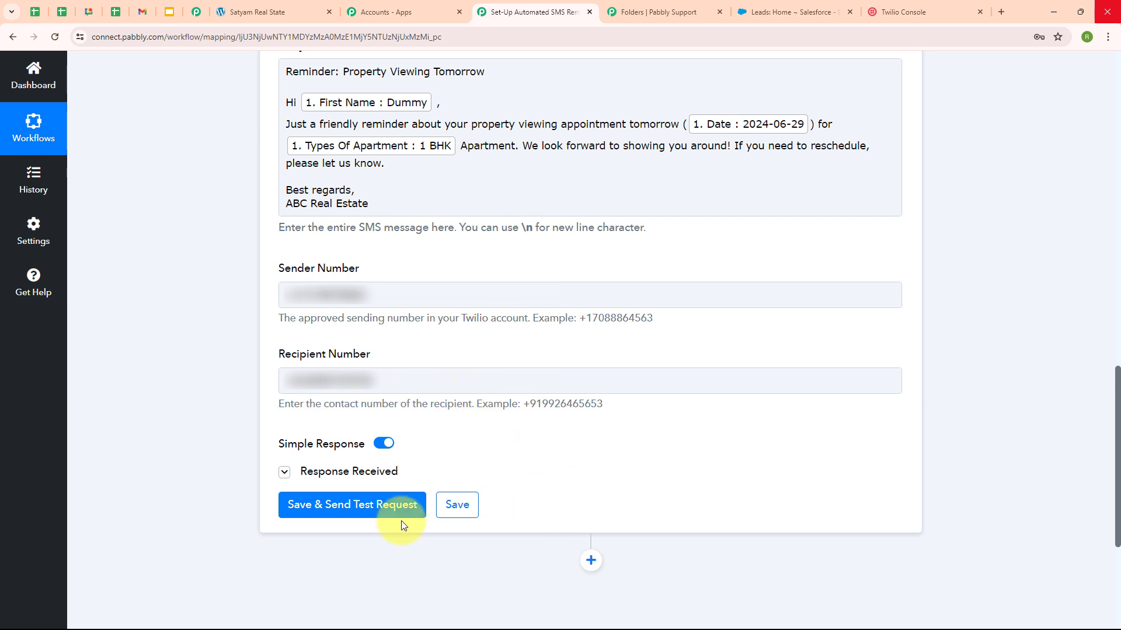
Step: Send a test SMS from the Twilio step and bring up the received-message screenshot
{"action": "left_click", "coordinate": [318, 517]}
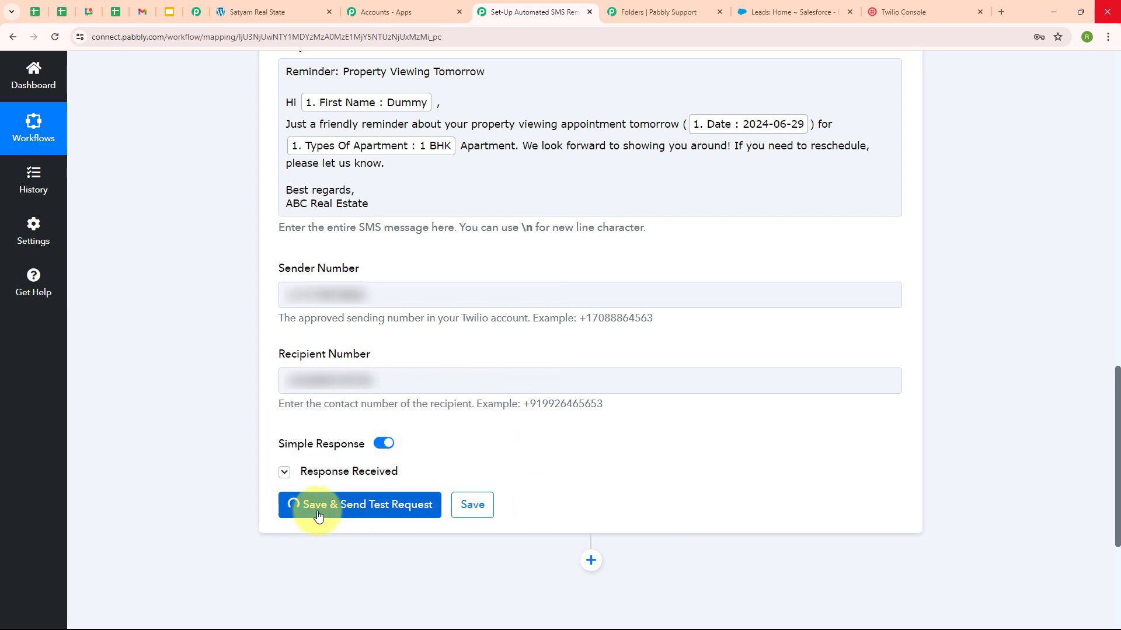
{"action": "scroll", "coordinate": [723, 378], "scroll_direction": "down", "scroll_amount": 6}
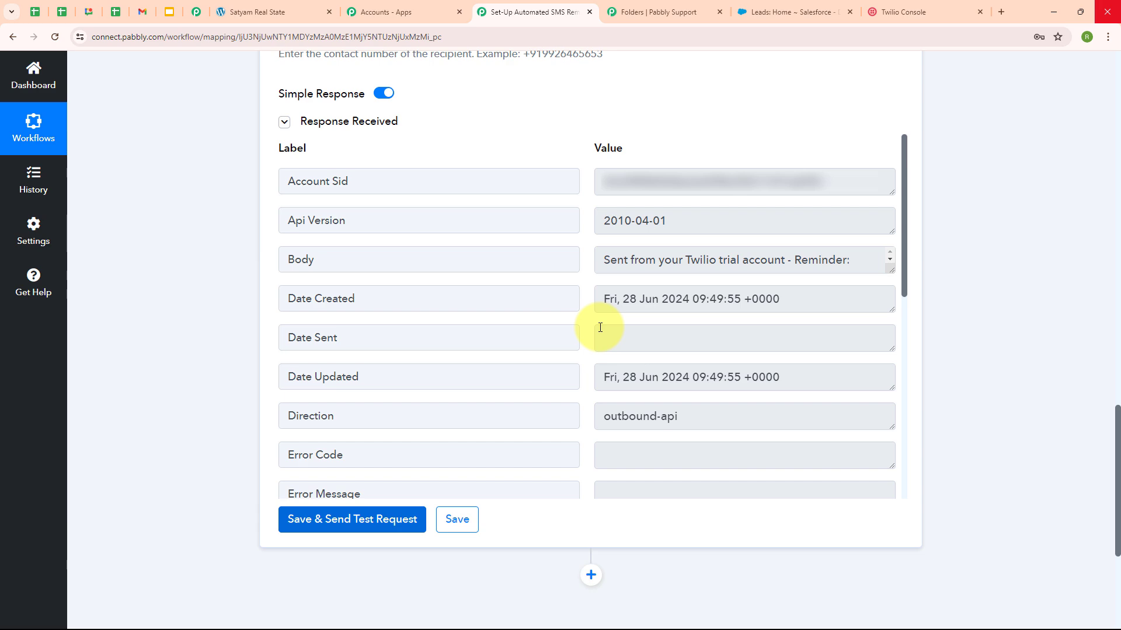
{"action": "key", "text": "alt+Tab"}
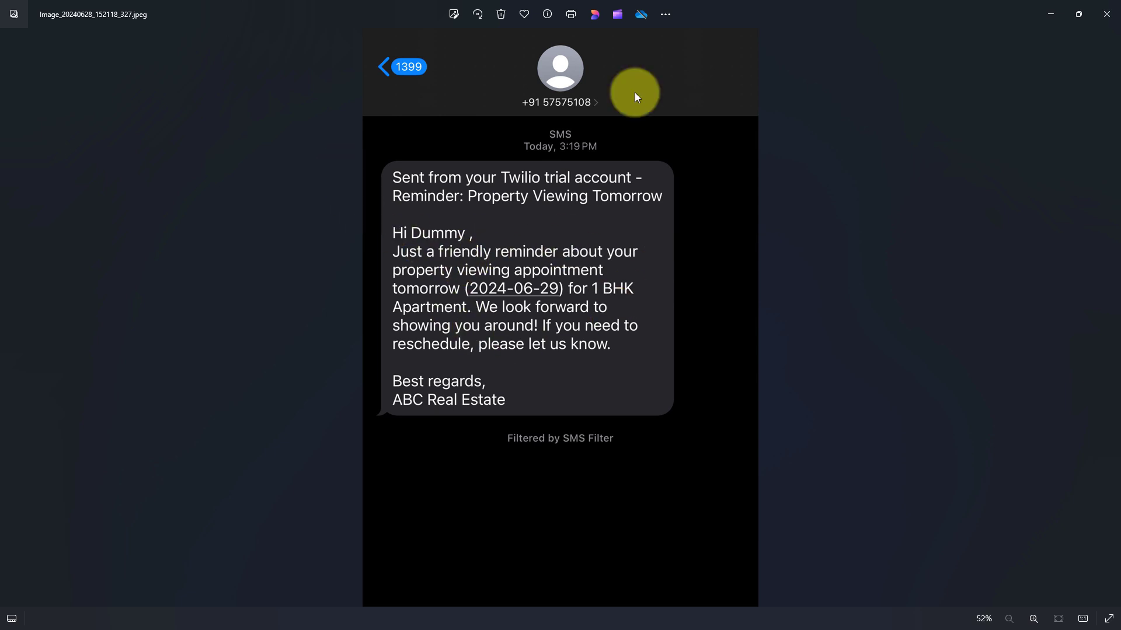
Step: Minimise the Photos viewer to return to the Pabbly Connect workflow
{"action": "left_click", "coordinate": [1045, 12]}
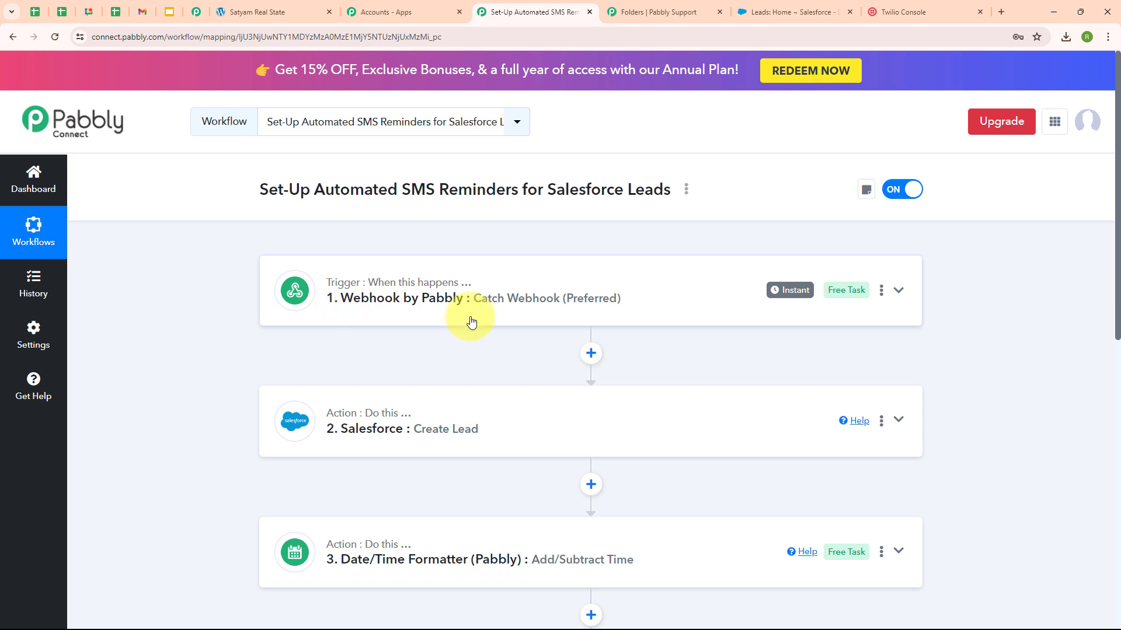
{"action": "scroll", "coordinate": [471, 322], "scroll_direction": "down", "scroll_amount": 3}
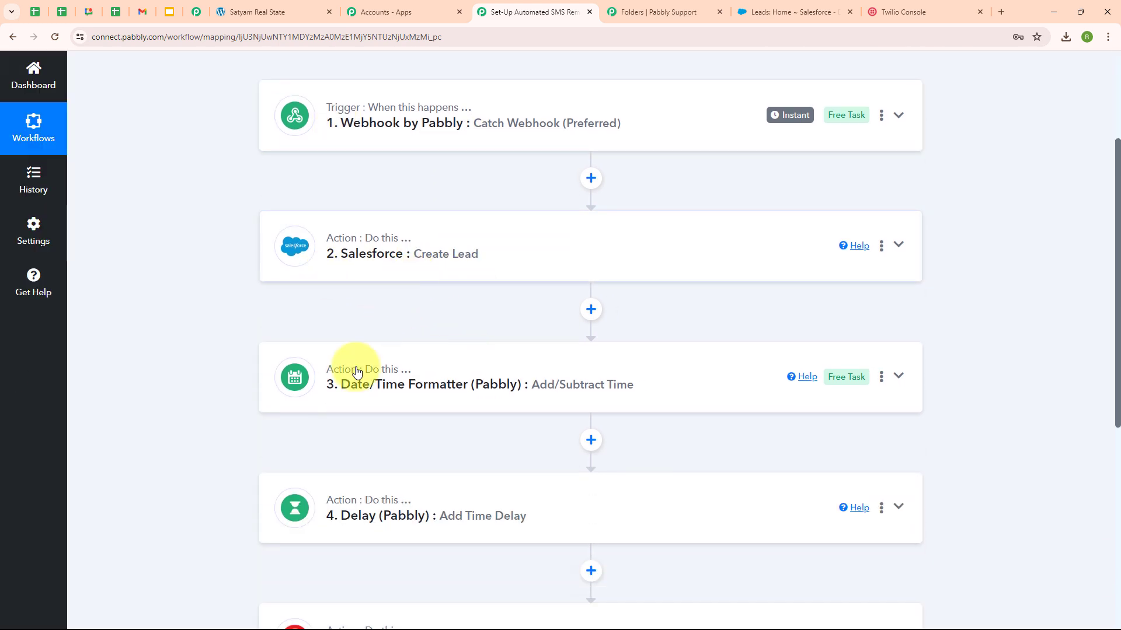
{"action": "scroll", "coordinate": [530, 415], "scroll_direction": "down", "scroll_amount": 3}
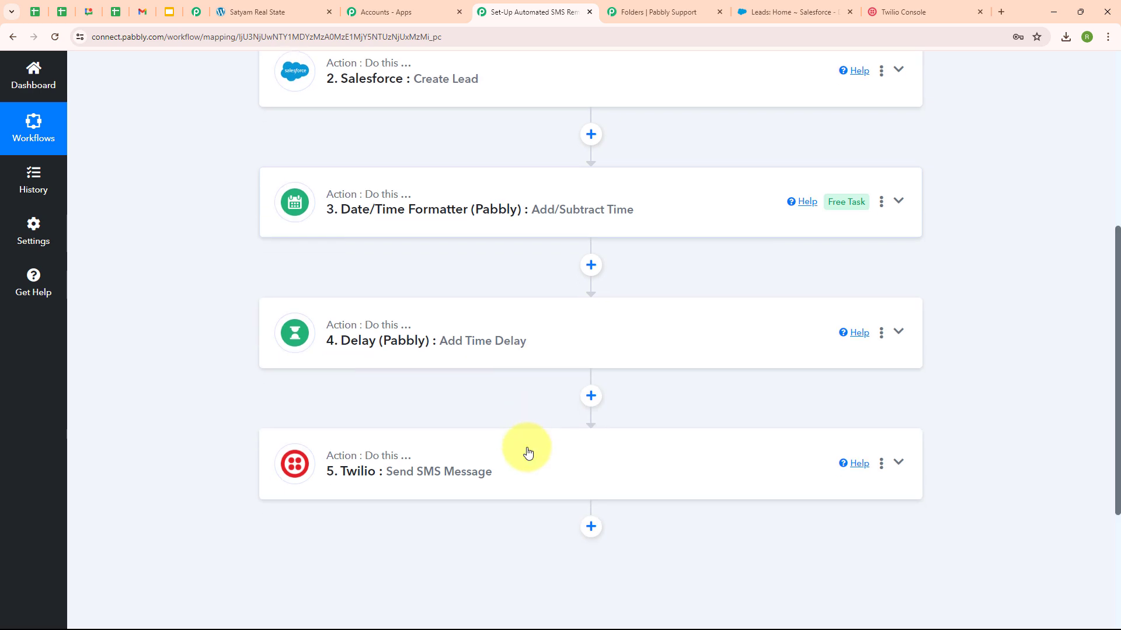
{"action": "scroll", "coordinate": [855, 304], "scroll_direction": "up", "scroll_amount": 5}
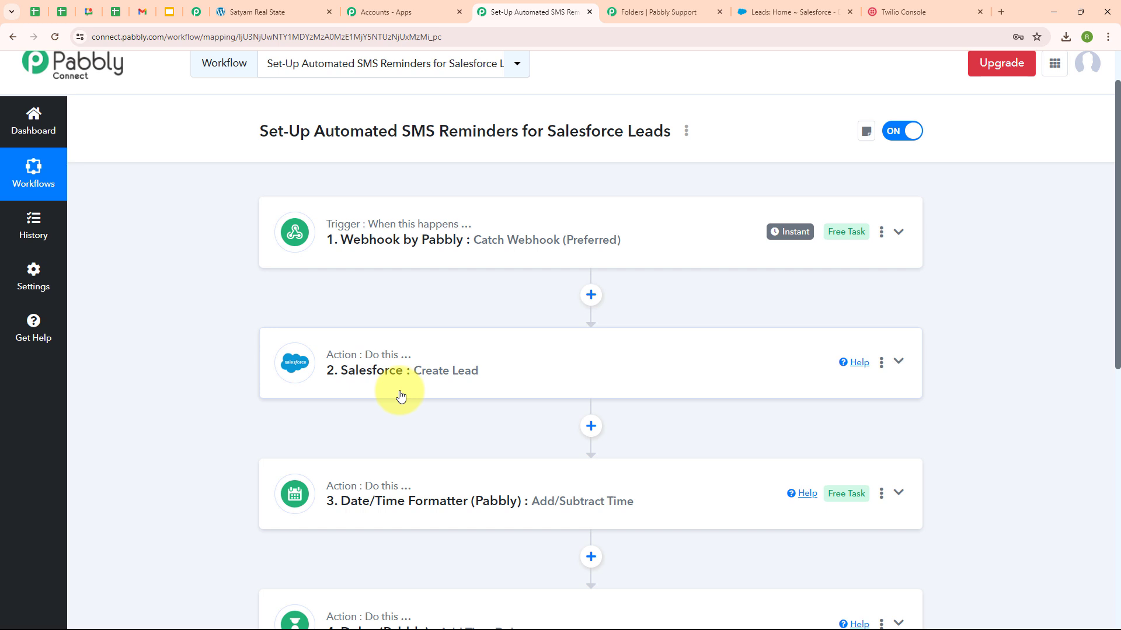
{"action": "scroll", "coordinate": [471, 396], "scroll_direction": "down", "scroll_amount": 4}
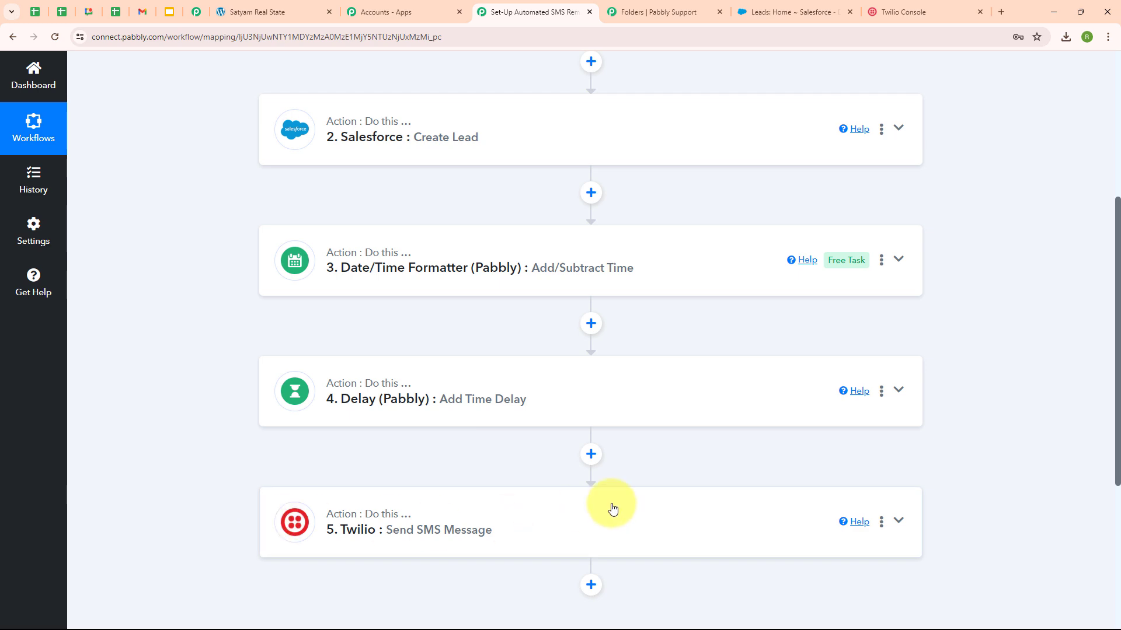
{"action": "scroll", "coordinate": [608, 508], "scroll_direction": "down", "scroll_amount": 2}
{"action": "scroll", "coordinate": [858, 349], "scroll_direction": "up", "scroll_amount": 7}
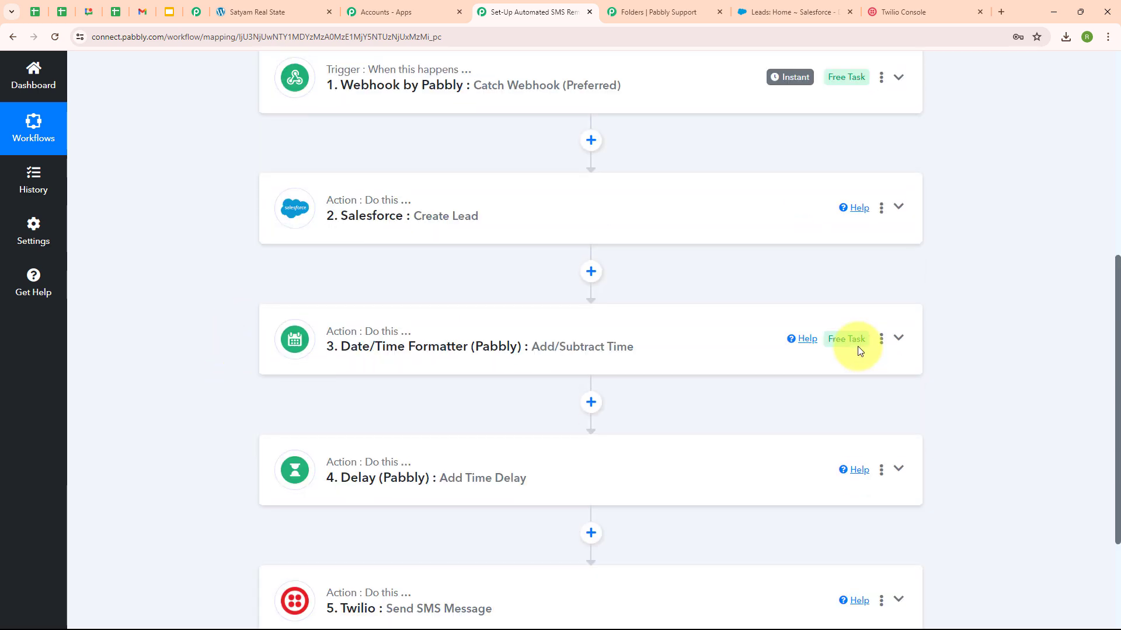